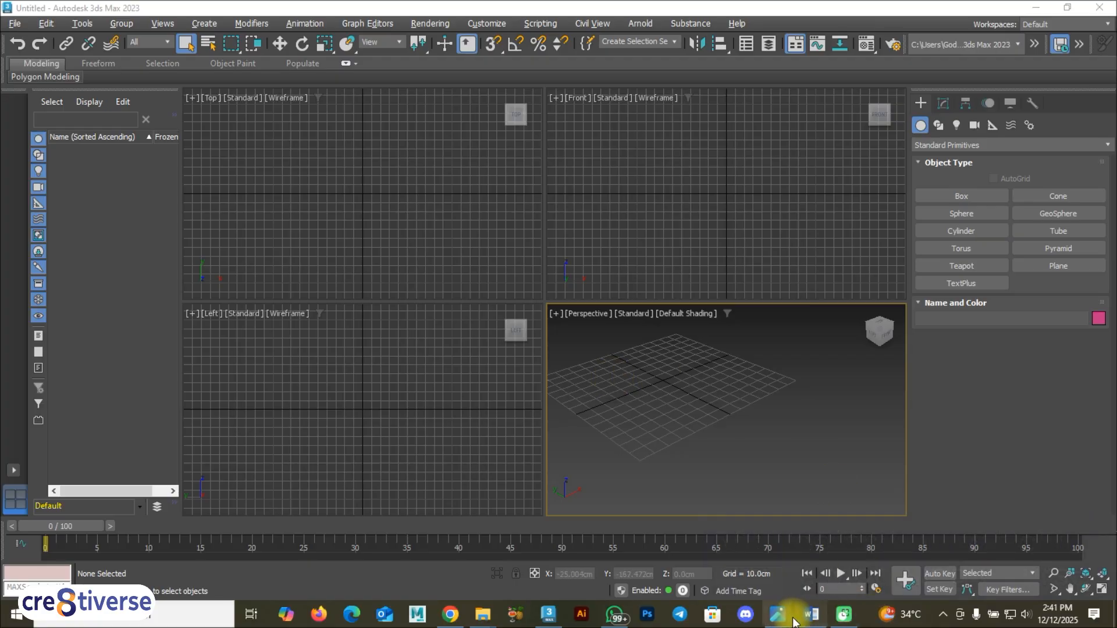
Switch to the image viewer and examine the reference screenshot of the two-storey building, then return to 3ds Max
{"action": "mouse_move", "coordinate": [778, 614]}
{"action": "left_click", "coordinate": [867, 541]}
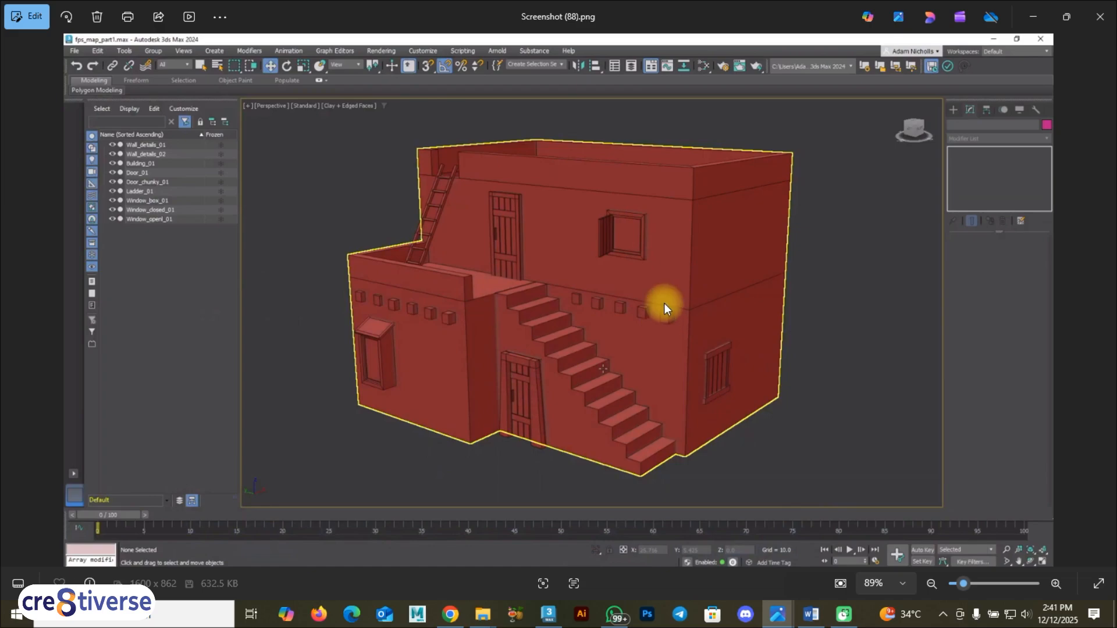
{"action": "left_click", "coordinate": [549, 614]}
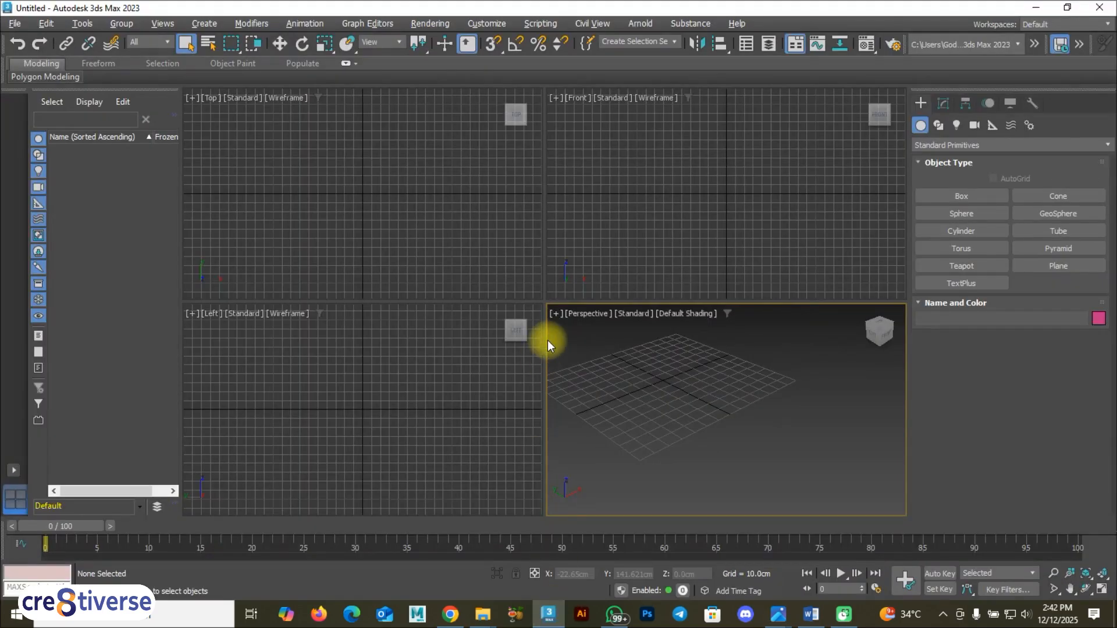
{"action": "key", "text": "F9"}
{"action": "left_click", "coordinate": [582, 615]}
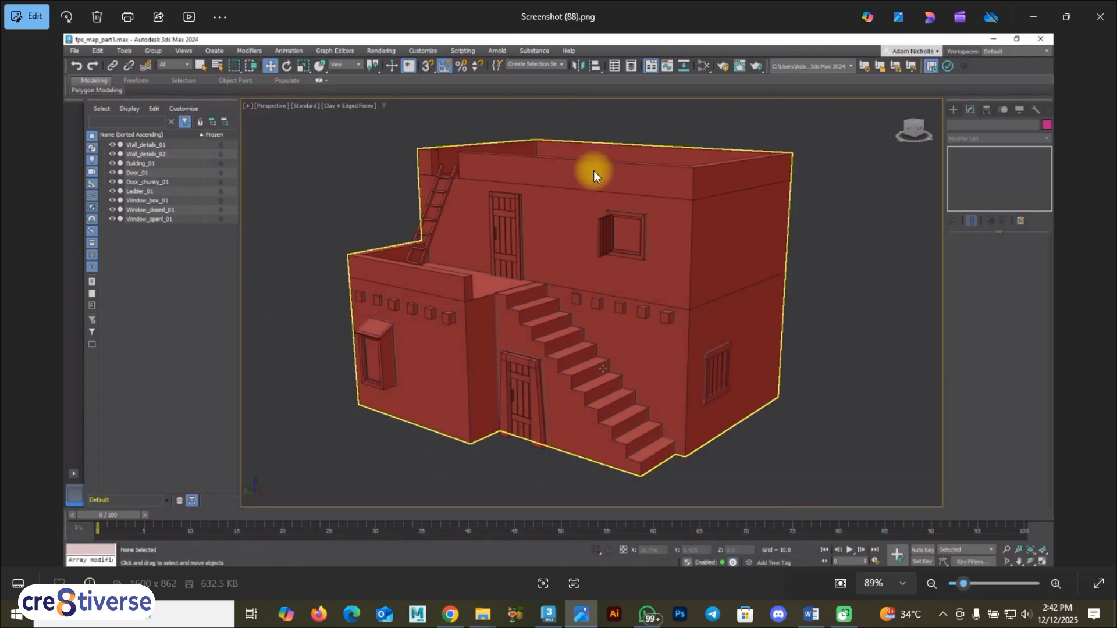
{"action": "left_click", "coordinate": [548, 613]}
Maximize the Perspective viewport
{"action": "right_click", "coordinate": [670, 390]}
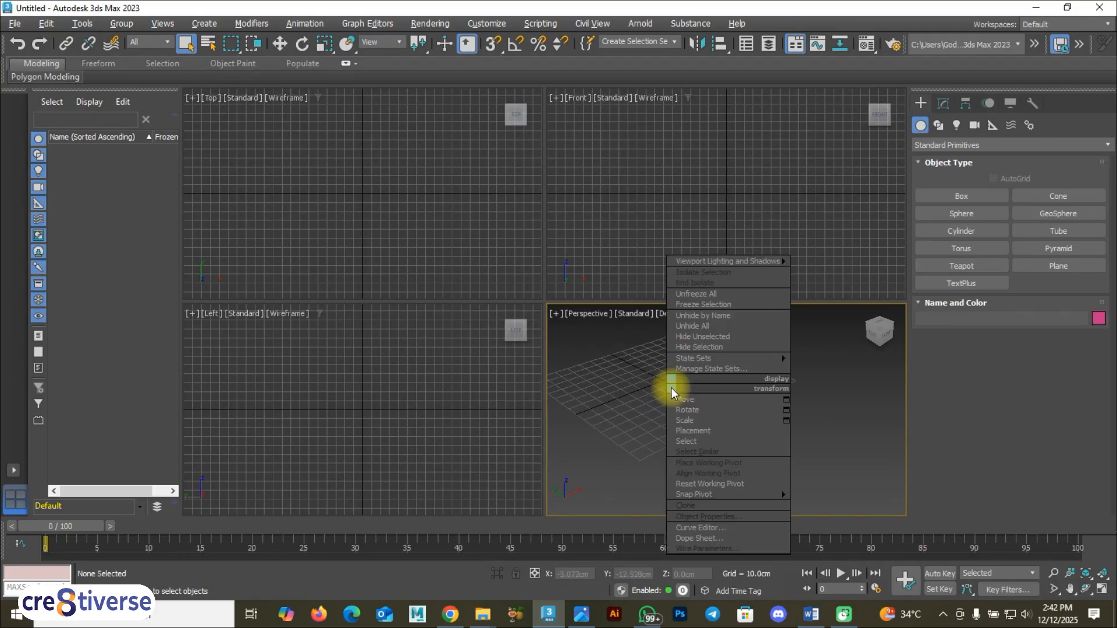
{"action": "key", "text": "alt+w"}
{"action": "key", "text": "alt+w"}
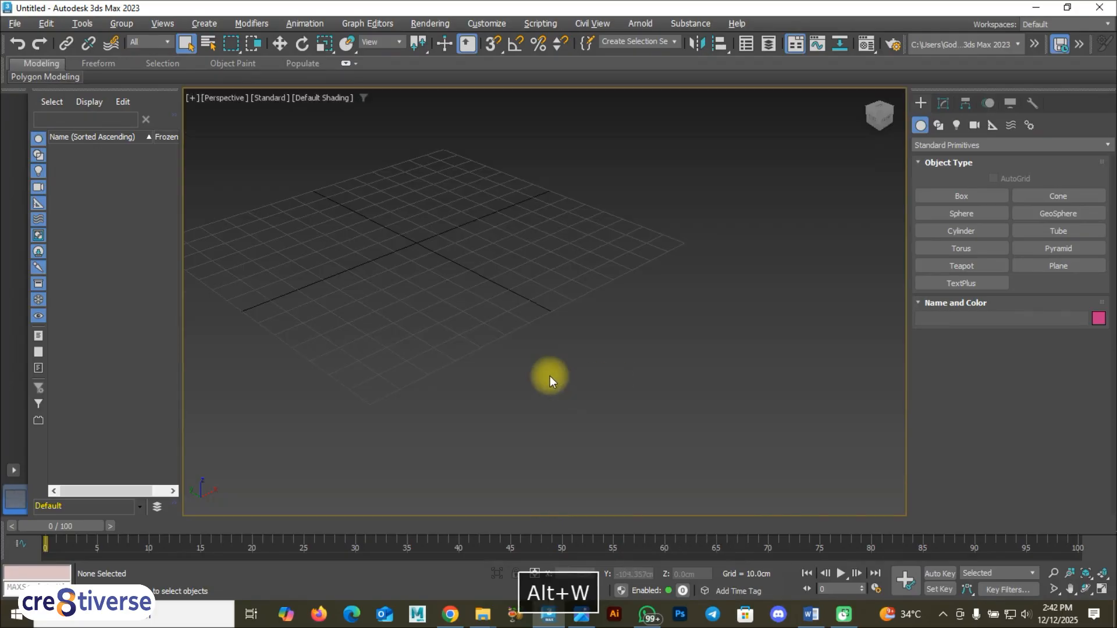
Create a standard box about 78 cm long, 68 cm wide and 44 cm high around the centre of the grid
{"action": "scroll", "coordinate": [518, 329], "scroll_direction": "down", "scroll_amount": 3}
{"action": "middle_click_drag", "start_coordinate": [518, 329], "coordinate": [631, 348]}
{"action": "scroll", "coordinate": [623, 359], "scroll_direction": "up", "scroll_amount": 2}
{"action": "left_click", "coordinate": [961, 196]}
{"action": "left_click_drag", "start_coordinate": [575, 251], "coordinate": [602, 398]}
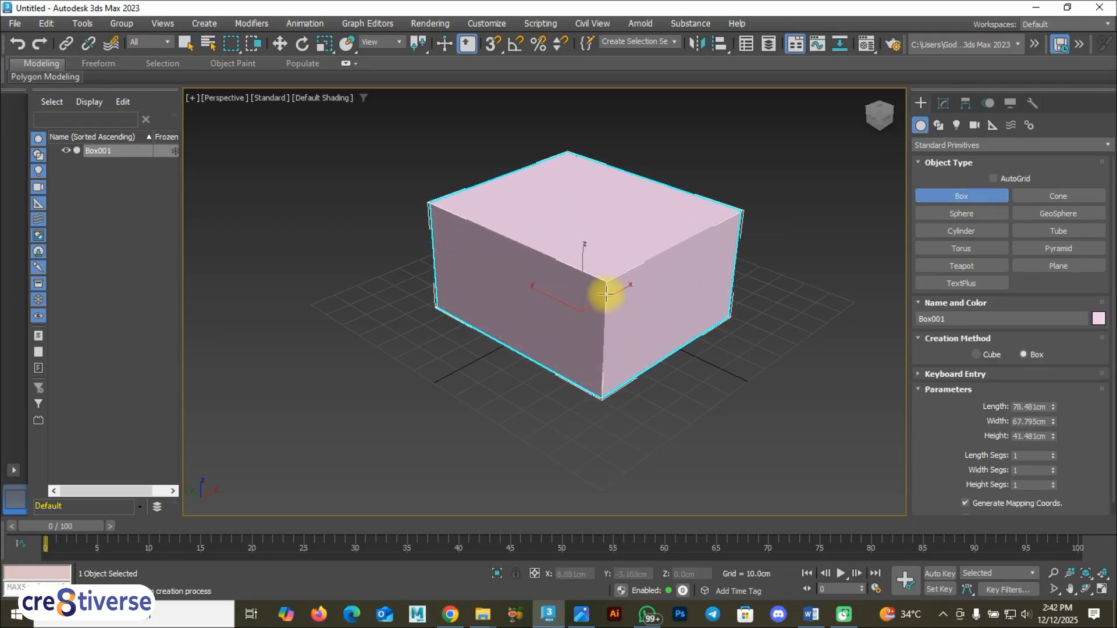
{"action": "left_click", "coordinate": [601, 289]}
{"action": "key", "text": "w"}
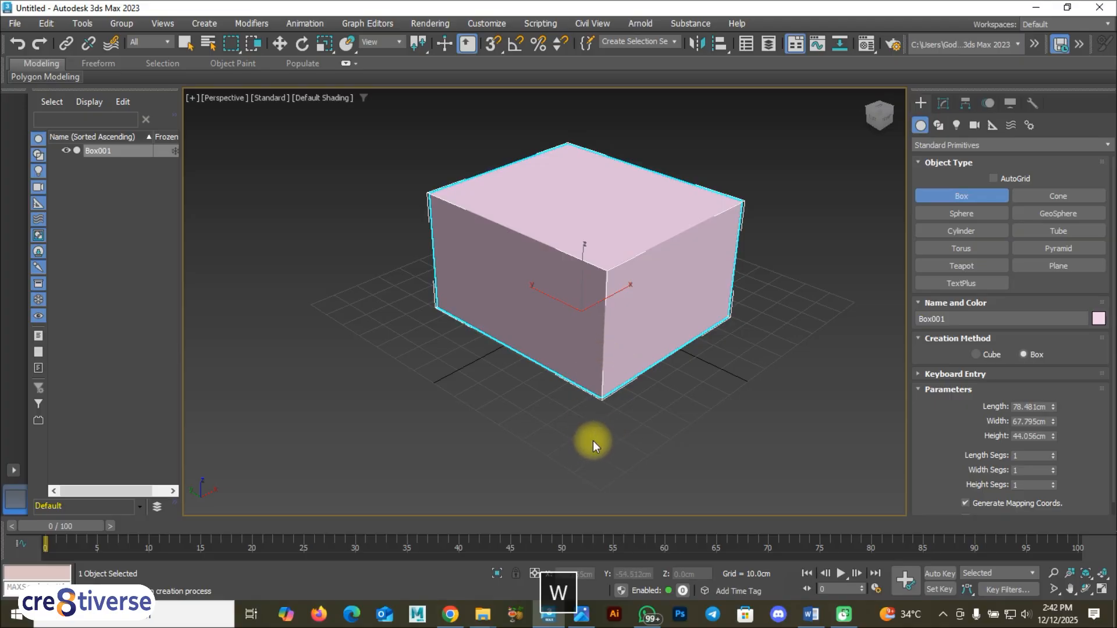
Convert the box to an Editable Poly
{"action": "right_click", "coordinate": [586, 291]}
{"action": "mouse_move", "coordinate": [633, 459]}
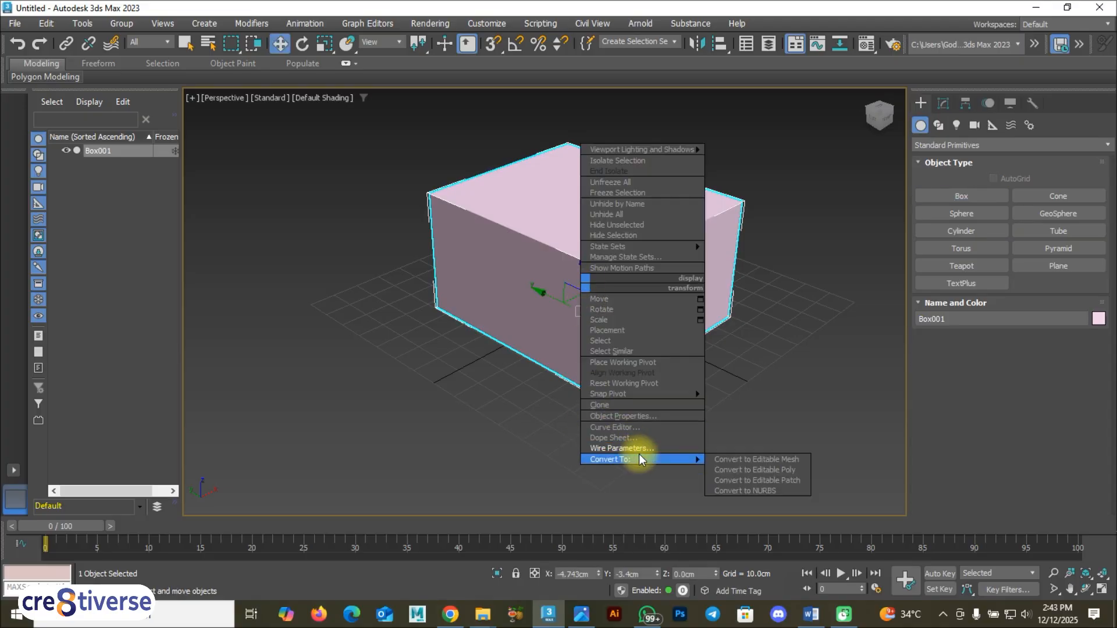
{"action": "left_click", "coordinate": [748, 469]}
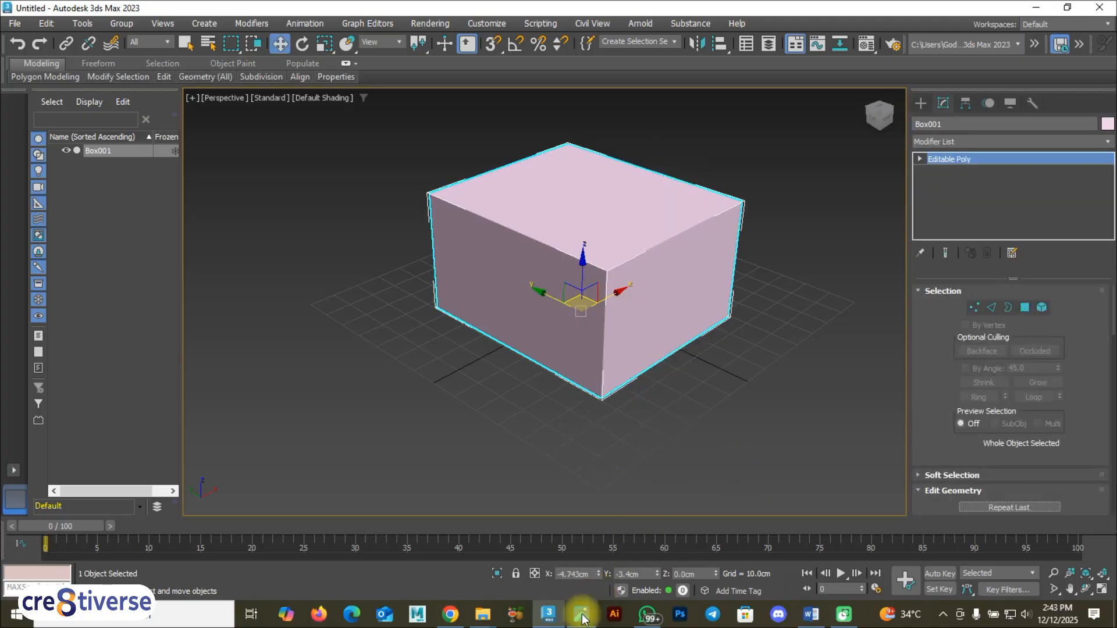
After consulting the reference building image, raise the box's top polygon to a height of about 52 cm
{"action": "left_click", "coordinate": [581, 611]}
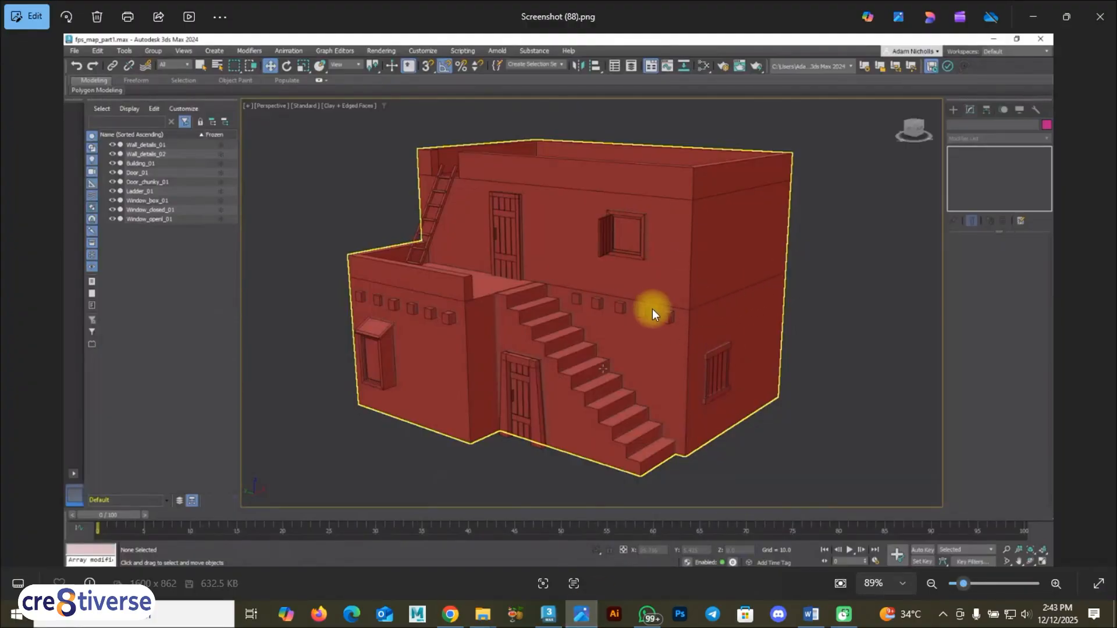
{"action": "left_click", "coordinate": [549, 614]}
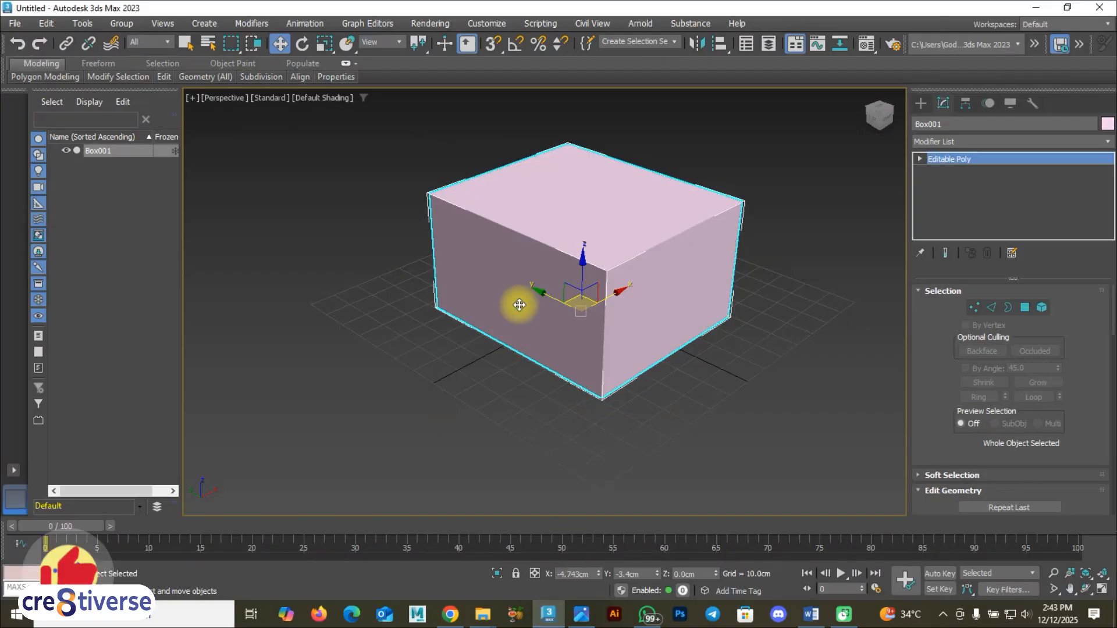
{"action": "middle_click_drag", "start_coordinate": [518, 304], "coordinate": [556, 286], "text": "alt"}
{"action": "middle_click_drag", "start_coordinate": [622, 274], "coordinate": [588, 329], "text": "alt"}
{"action": "left_click", "coordinate": [919, 159]}
{"action": "left_click", "coordinate": [948, 207]}
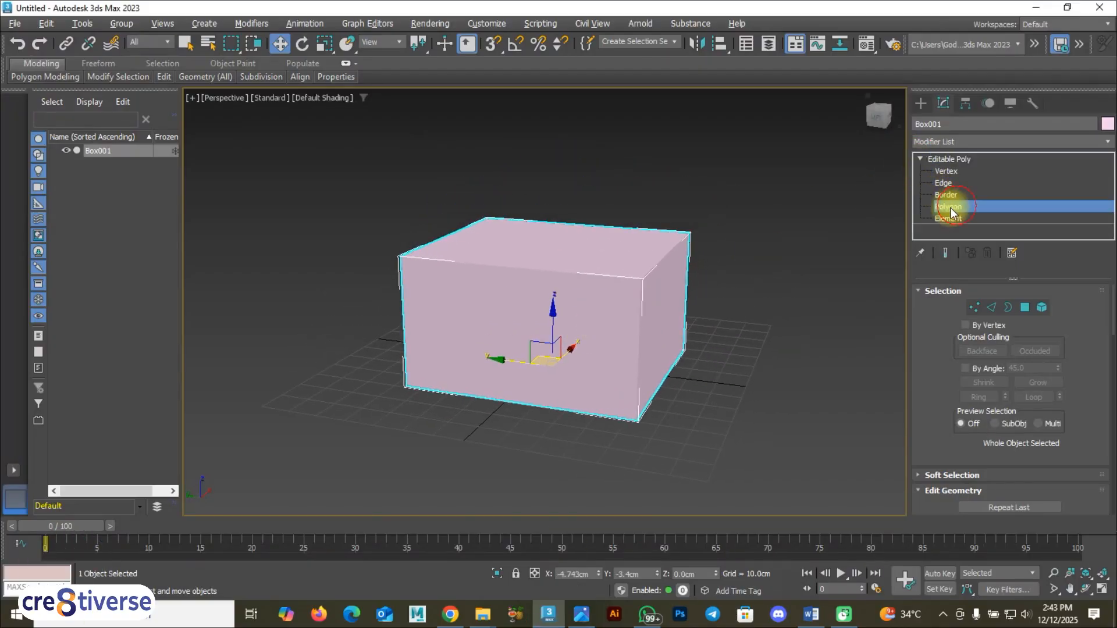
{"action": "left_click", "coordinate": [607, 250]}
{"action": "left_click_drag", "start_coordinate": [553, 187], "coordinate": [560, 156]}
{"action": "middle_click_drag", "start_coordinate": [640, 262], "coordinate": [606, 280], "text": "alt"}
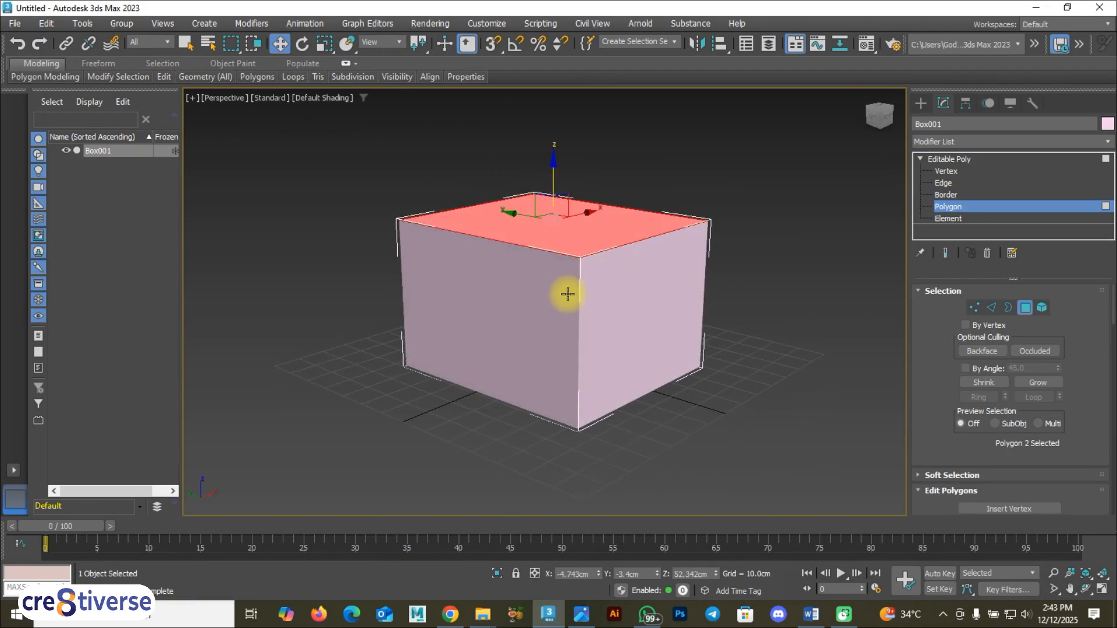
Check the box in the four-viewport layout, leave polygon editing and compare the shape with the reference building image
{"action": "key", "text": "alt+w"}
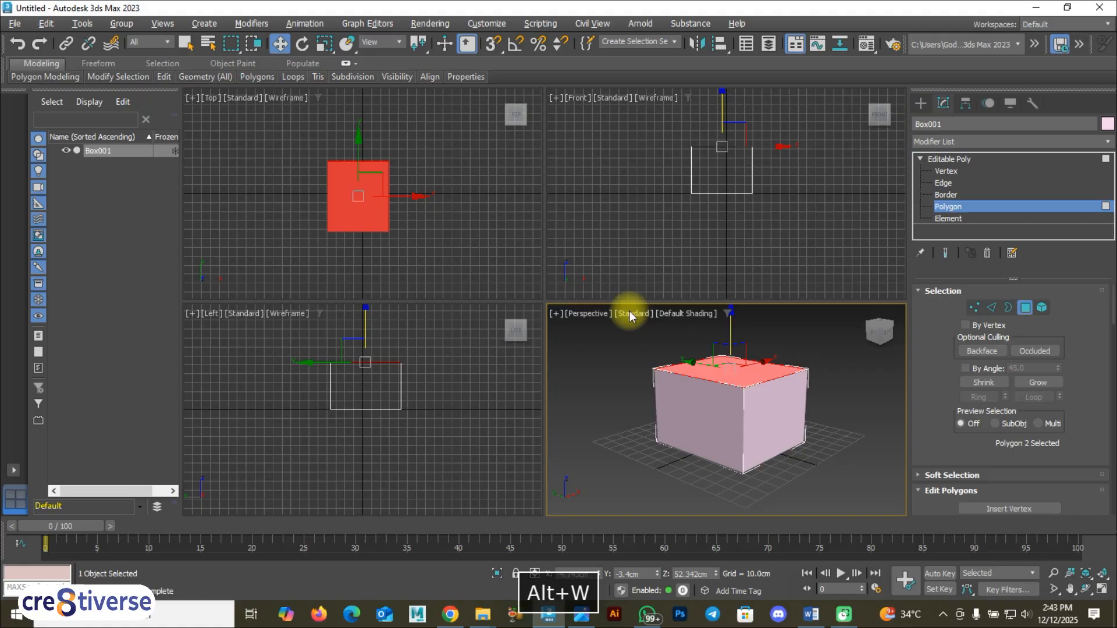
{"action": "right_click", "coordinate": [677, 375]}
{"action": "left_click", "coordinate": [817, 379]}
{"action": "key", "text": "alt+w"}
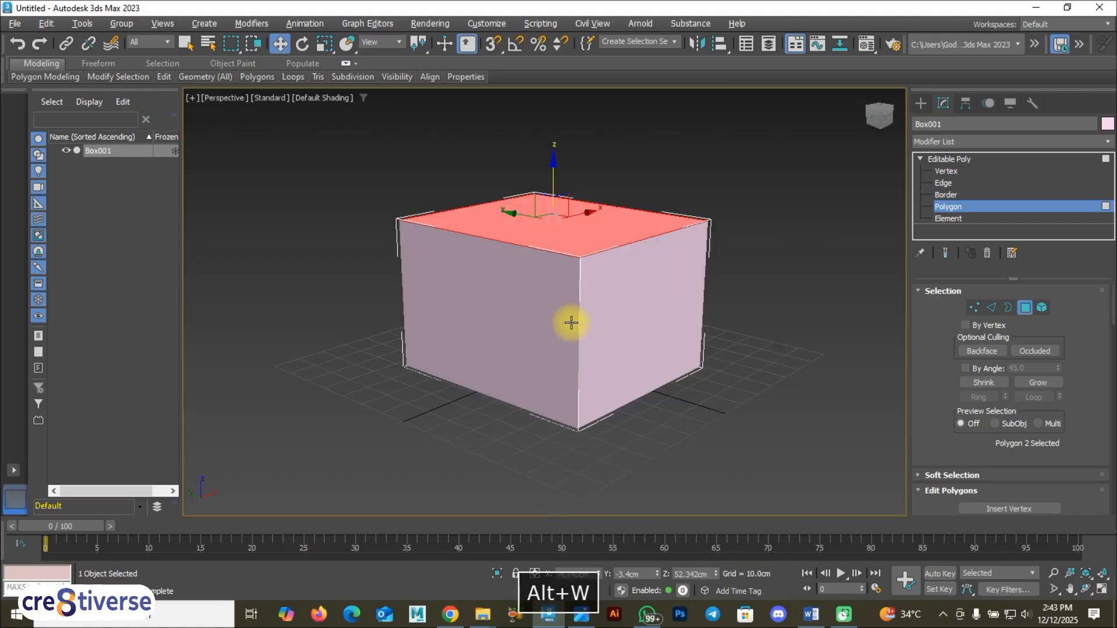
{"action": "left_click", "coordinate": [955, 160]}
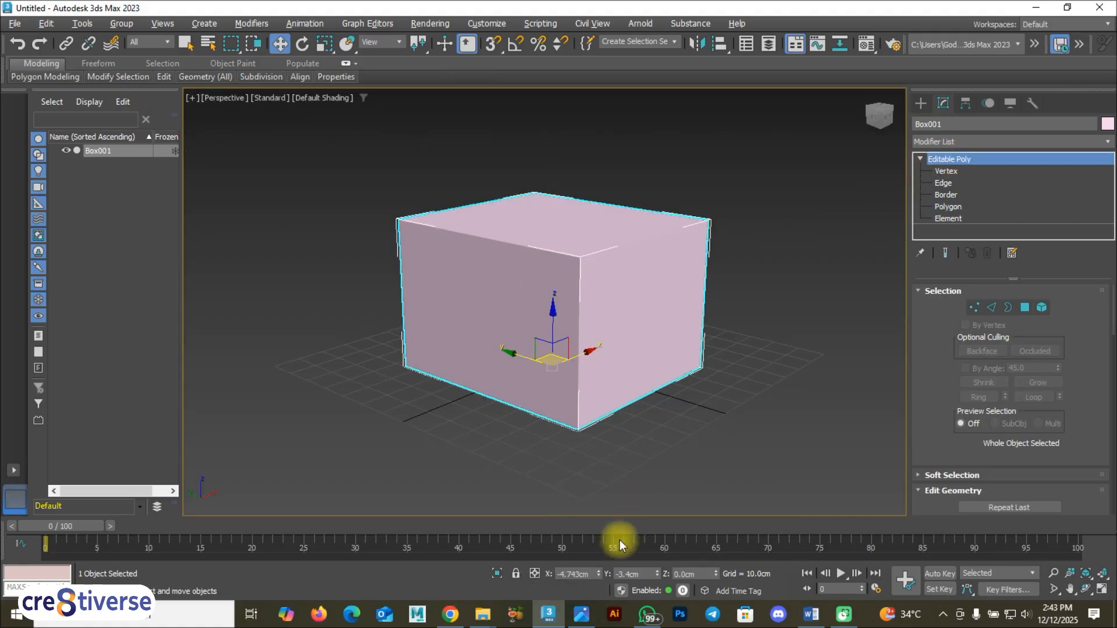
{"action": "left_click", "coordinate": [580, 615]}
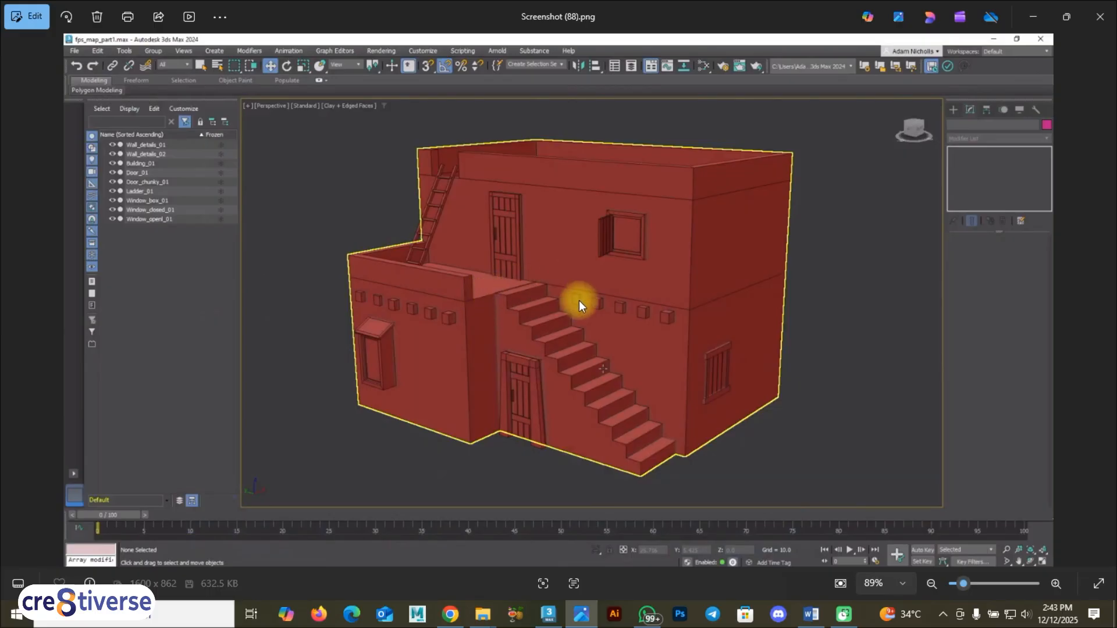
{"action": "key", "text": "alt+Tab"}
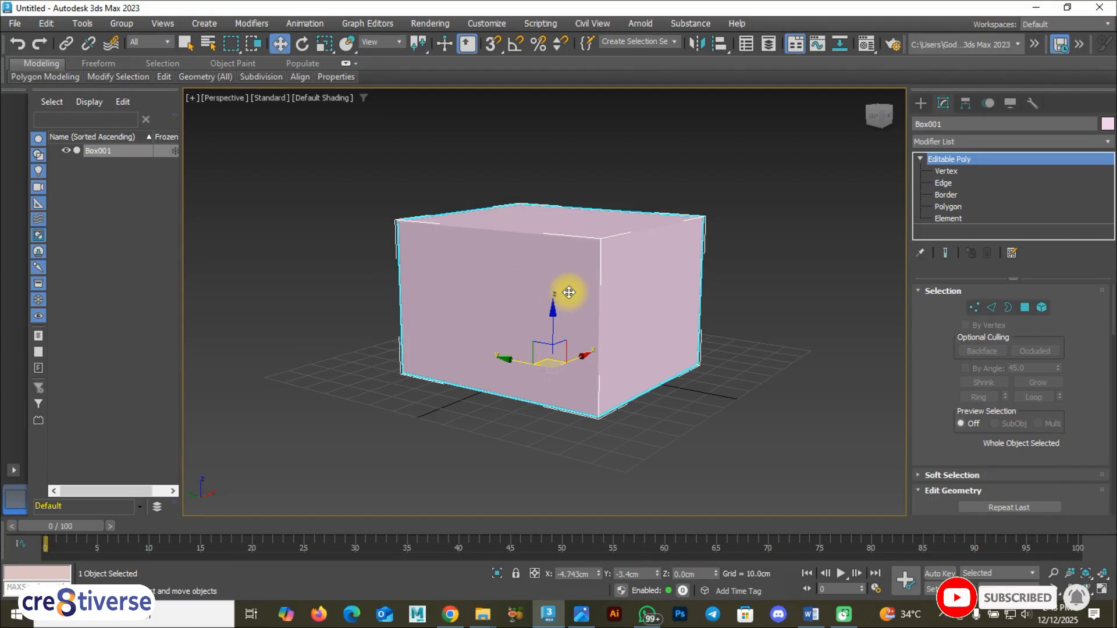
Expand the modeling ribbon to examine the Swift Loop and Paint Connect tools, and collapse it again
{"action": "key", "text": "alt+1"}
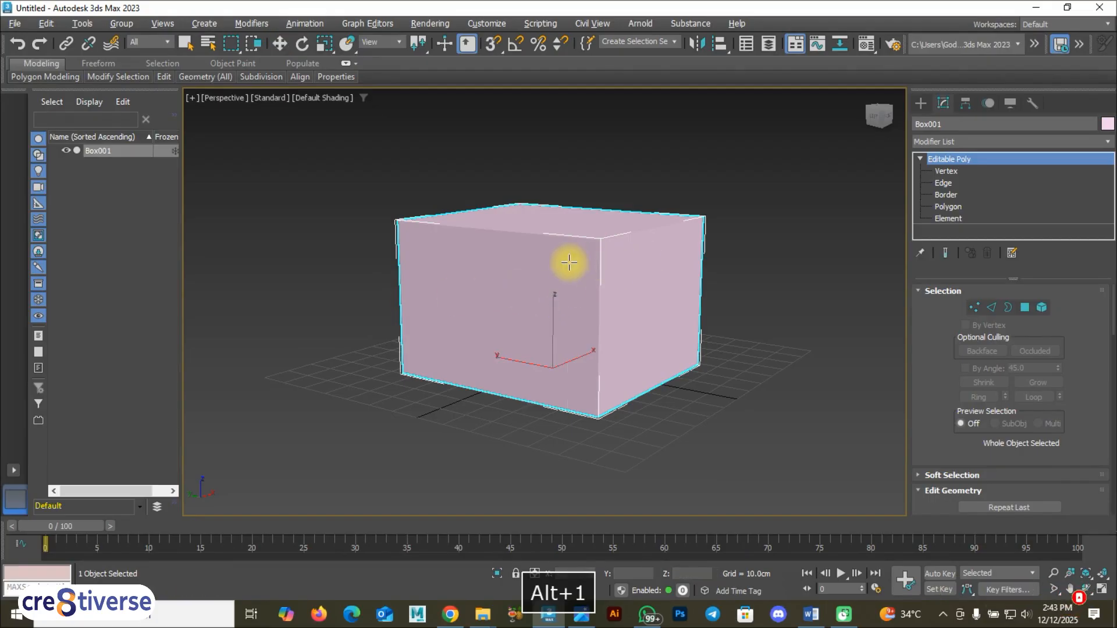
{"action": "left_click", "coordinate": [344, 63]}
{"action": "left_click", "coordinate": [343, 62]}
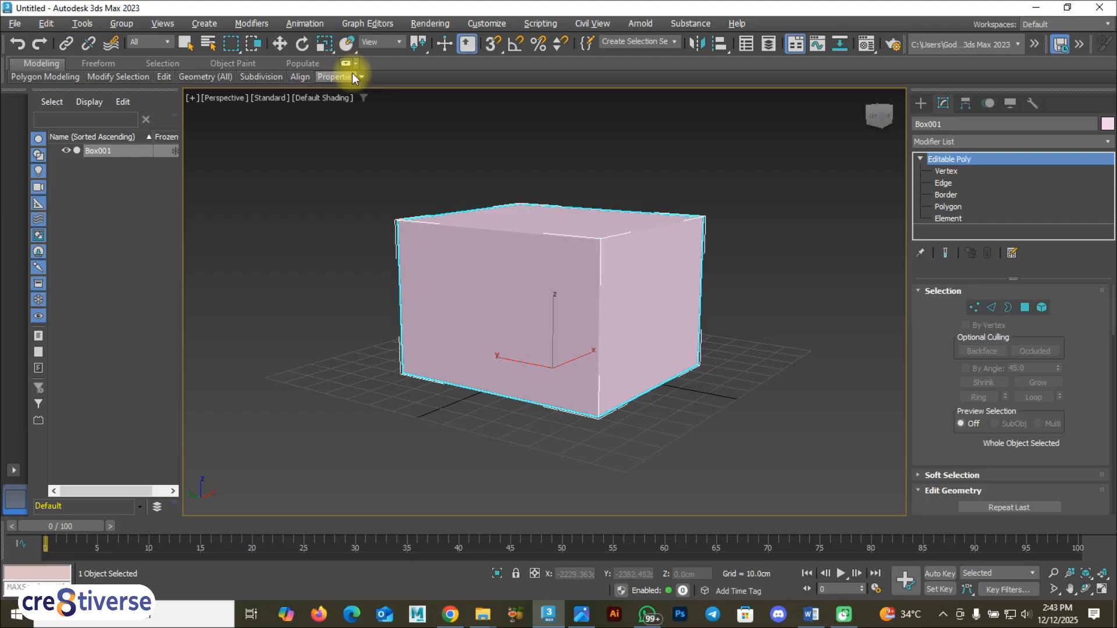
{"action": "left_click", "coordinate": [345, 63]}
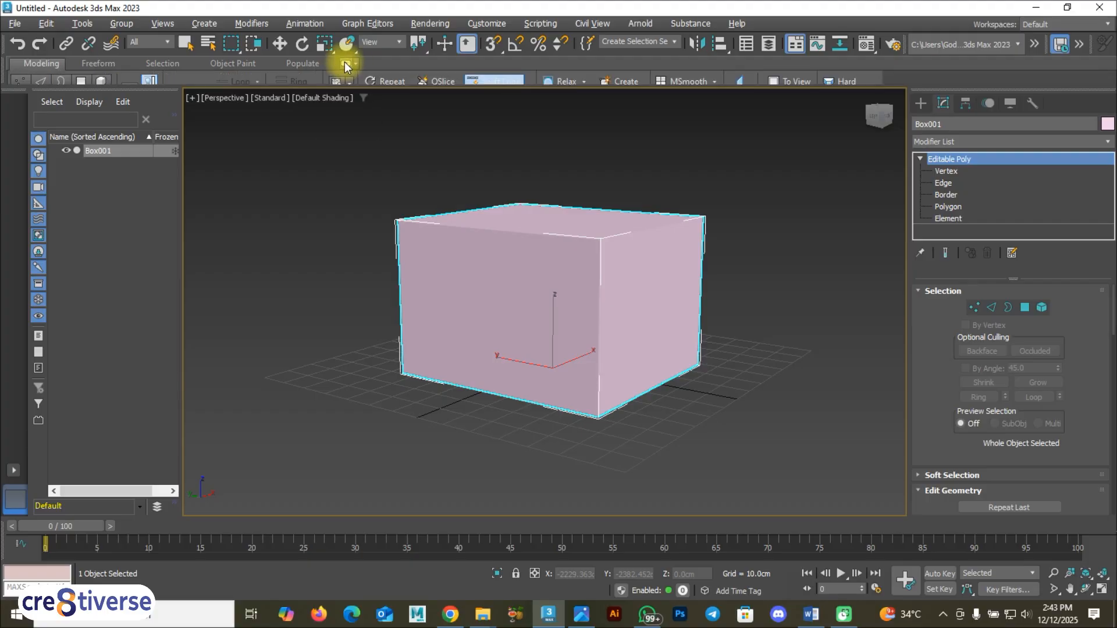
{"action": "left_click", "coordinate": [344, 62]}
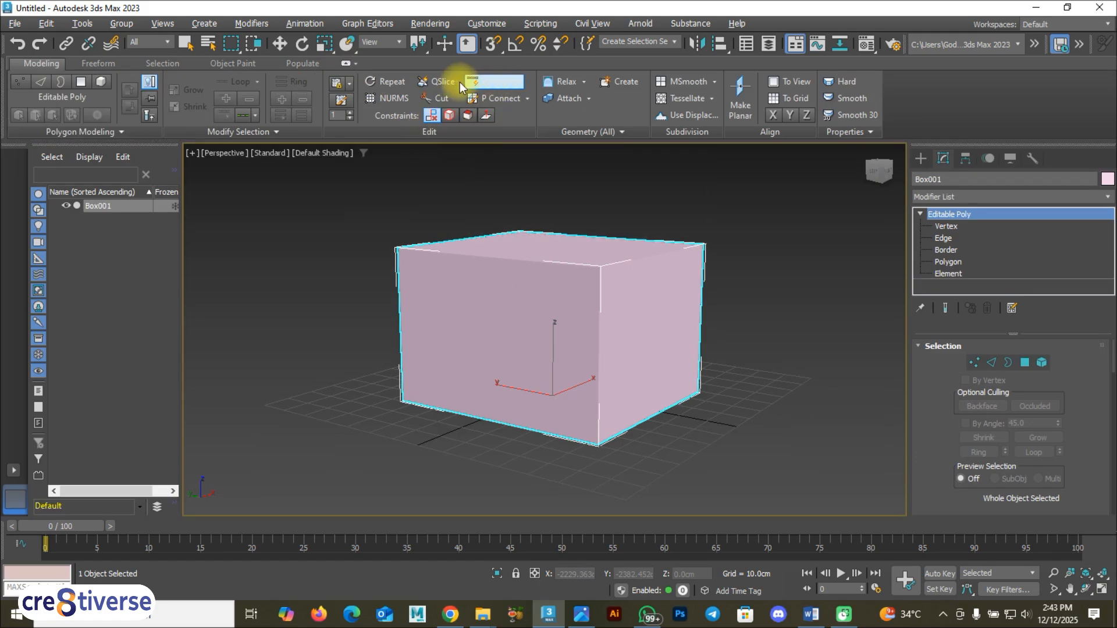
{"action": "key", "text": "alt+1"}
{"action": "key", "text": "alt+1"}
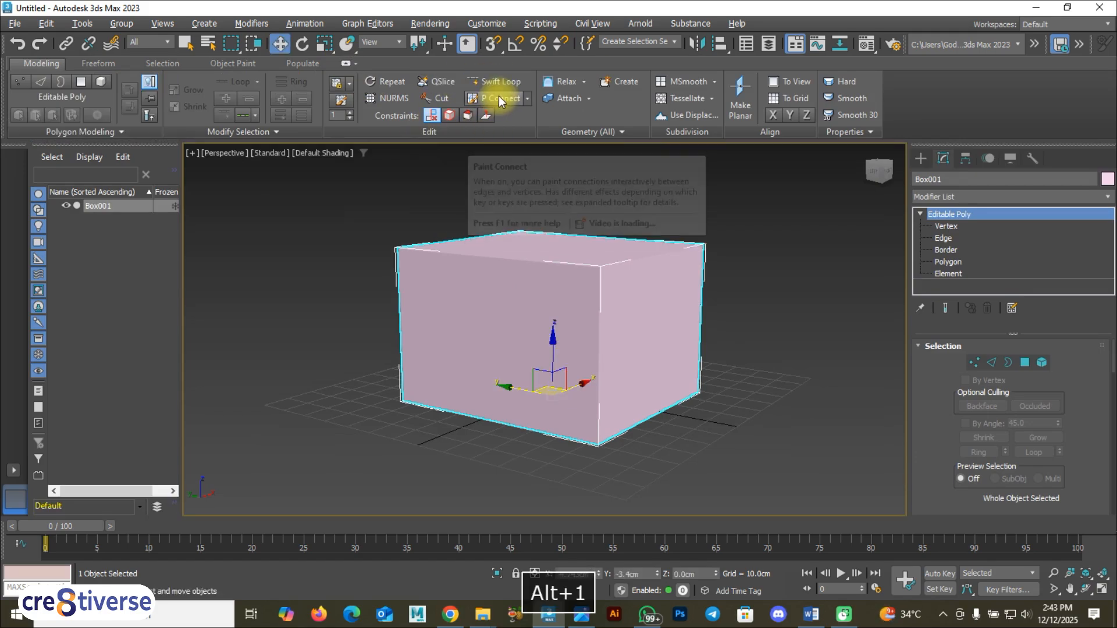
{"action": "key", "text": "alt+1"}
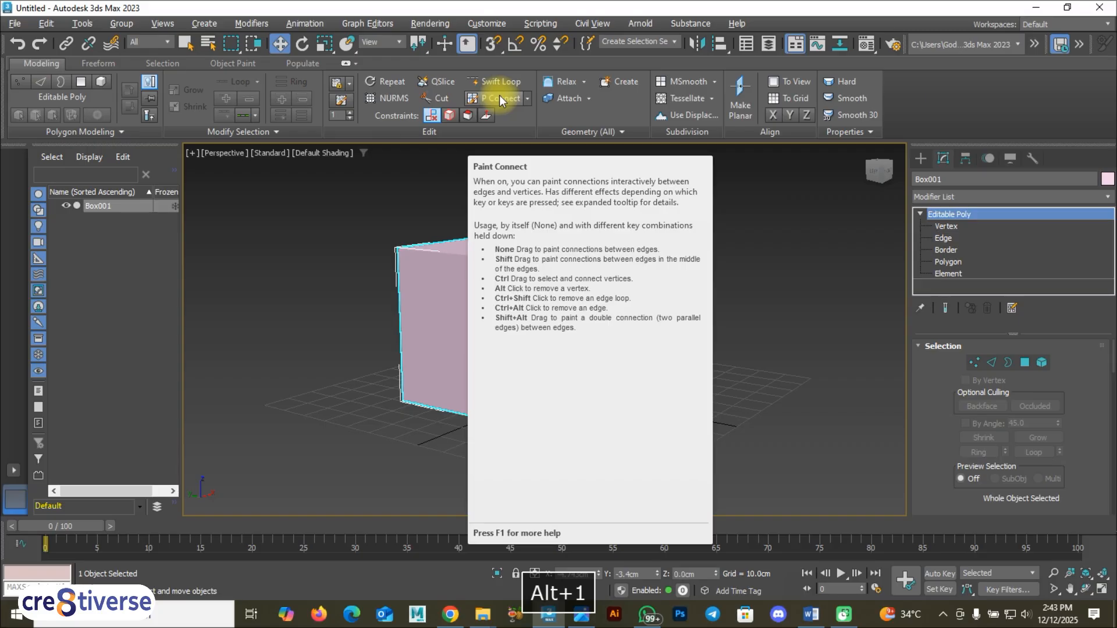
{"action": "left_click", "coordinate": [345, 62]}
Insert a horizontal edge loop around the middle of the box with Swift Loop and display edged faces
{"action": "key", "text": "alt+1"}
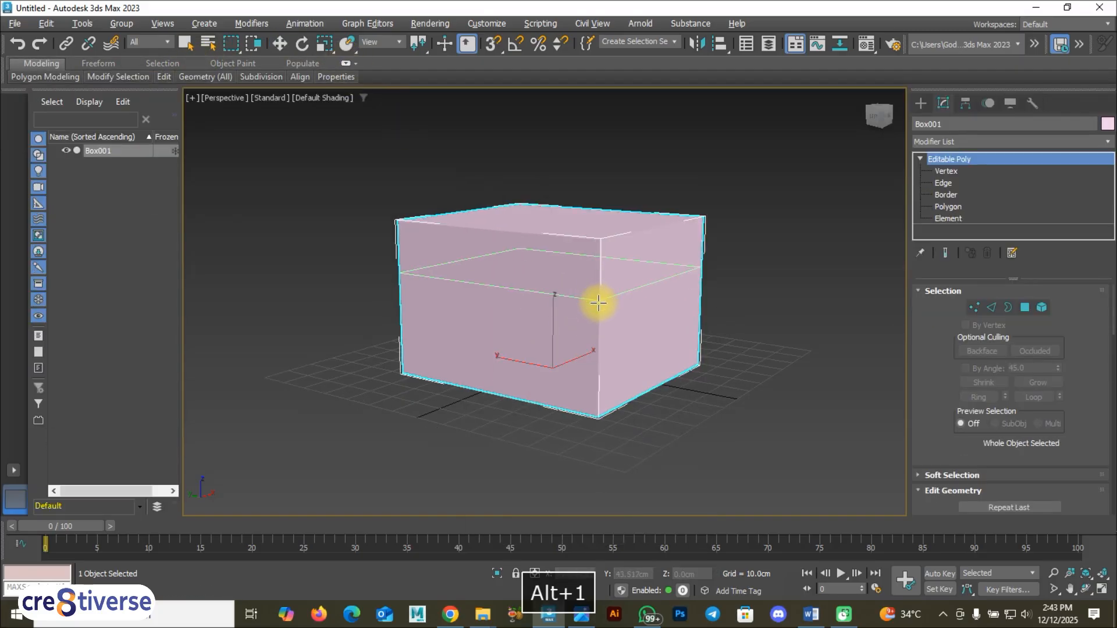
{"action": "key", "text": "alt+1"}
{"action": "key", "text": "alt+1"}
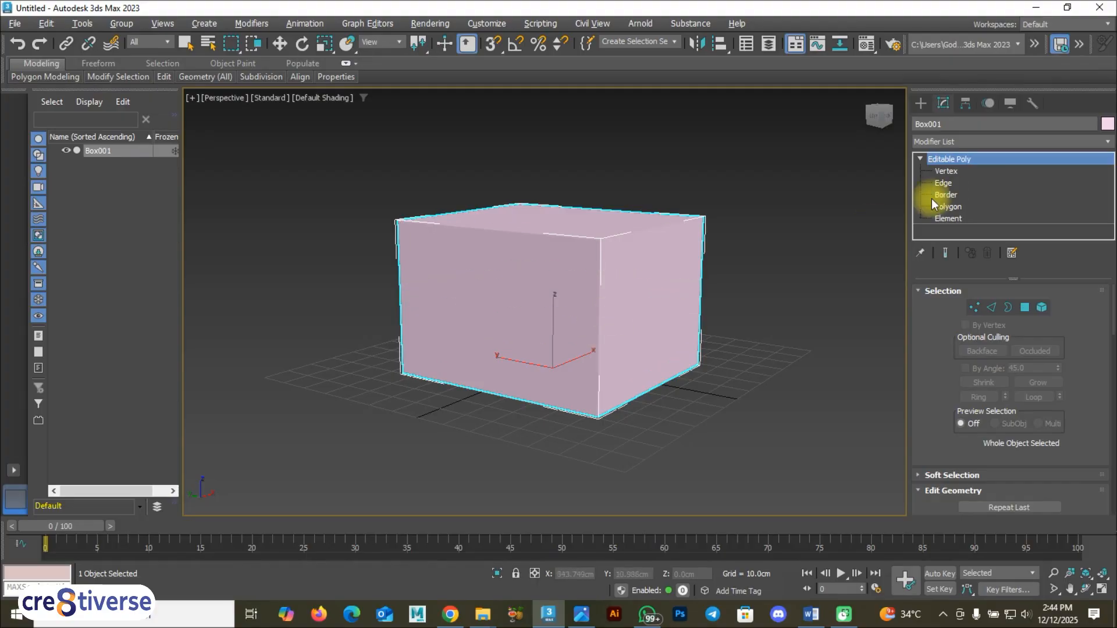
{"action": "key", "text": "F4"}
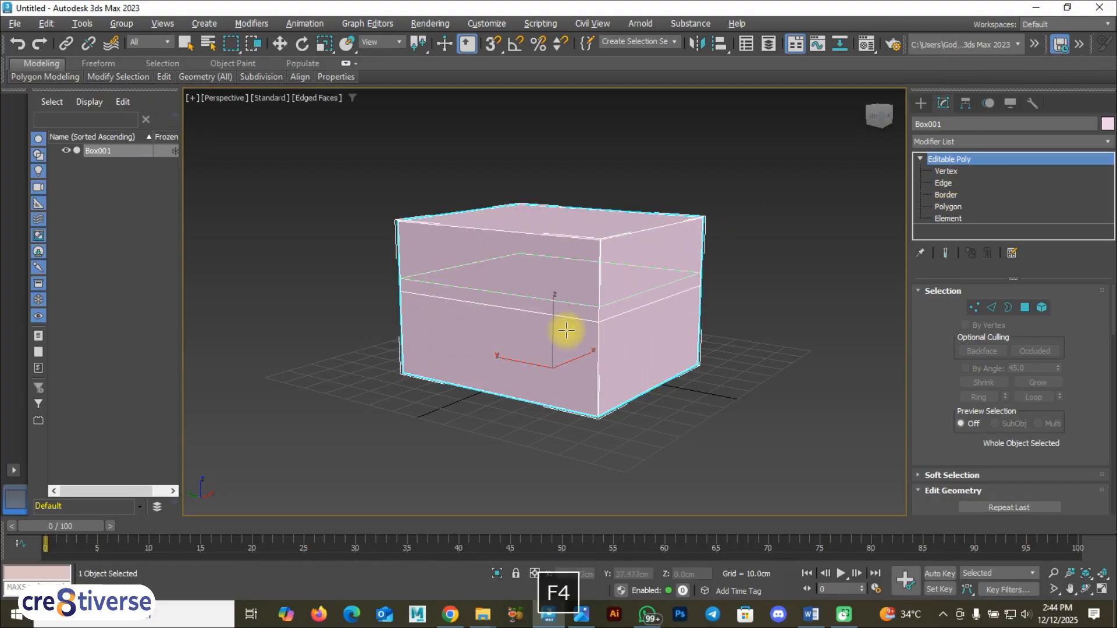
{"action": "key", "text": "alt+1"}
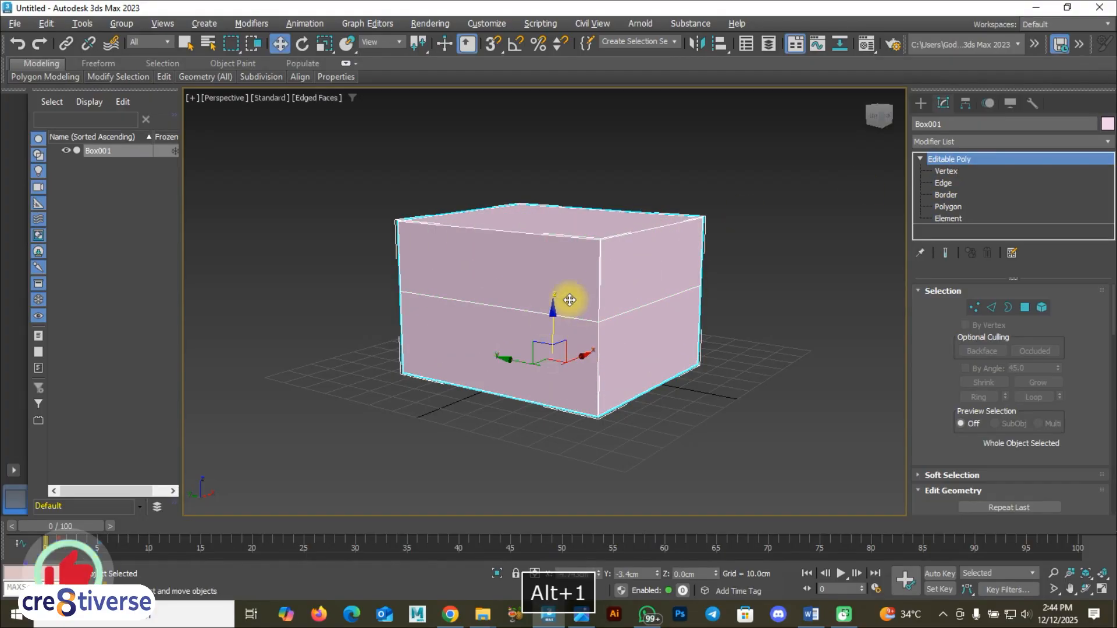
Raise the box's horizontal edge loop to a height of about 31 cm and compare it with the reference building image
{"action": "scroll", "coordinate": [531, 349], "scroll_direction": "up", "scroll_amount": 2}
{"action": "middle_click_drag", "start_coordinate": [531, 353], "coordinate": [544, 351], "text": "alt"}
{"action": "left_click", "coordinate": [944, 184]}
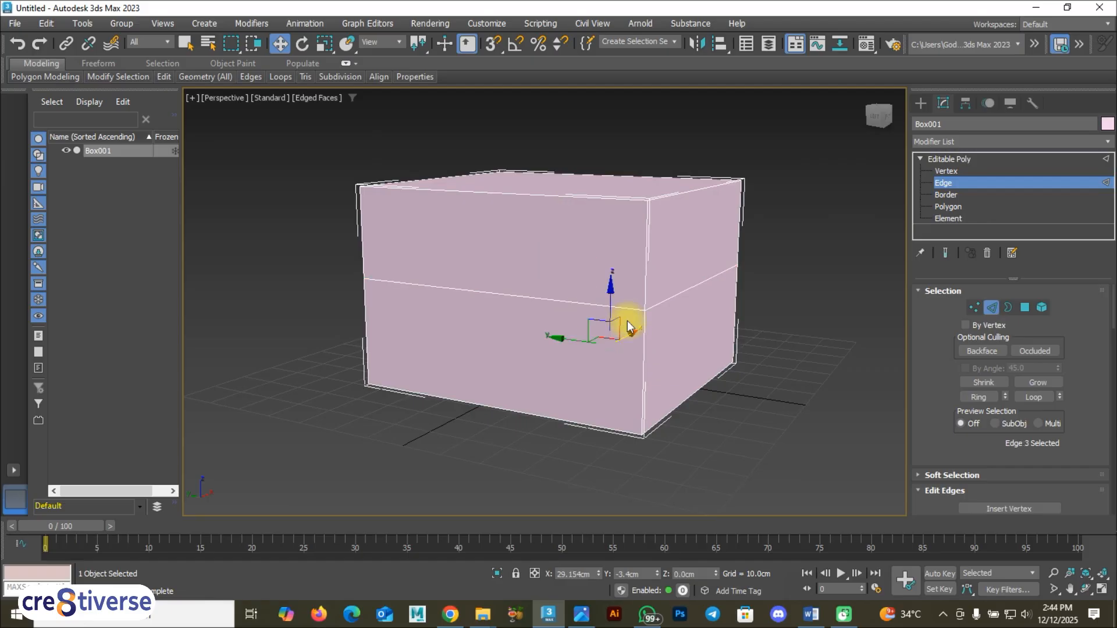
{"action": "left_click_drag", "start_coordinate": [560, 214], "coordinate": [559, 202]}
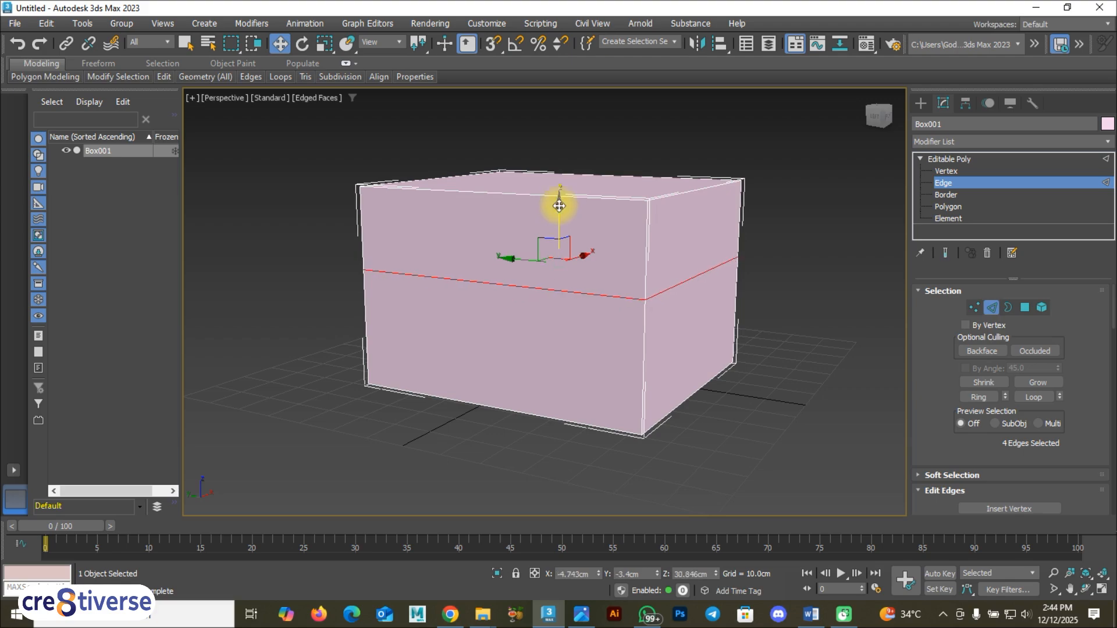
{"action": "left_click", "coordinate": [581, 614]}
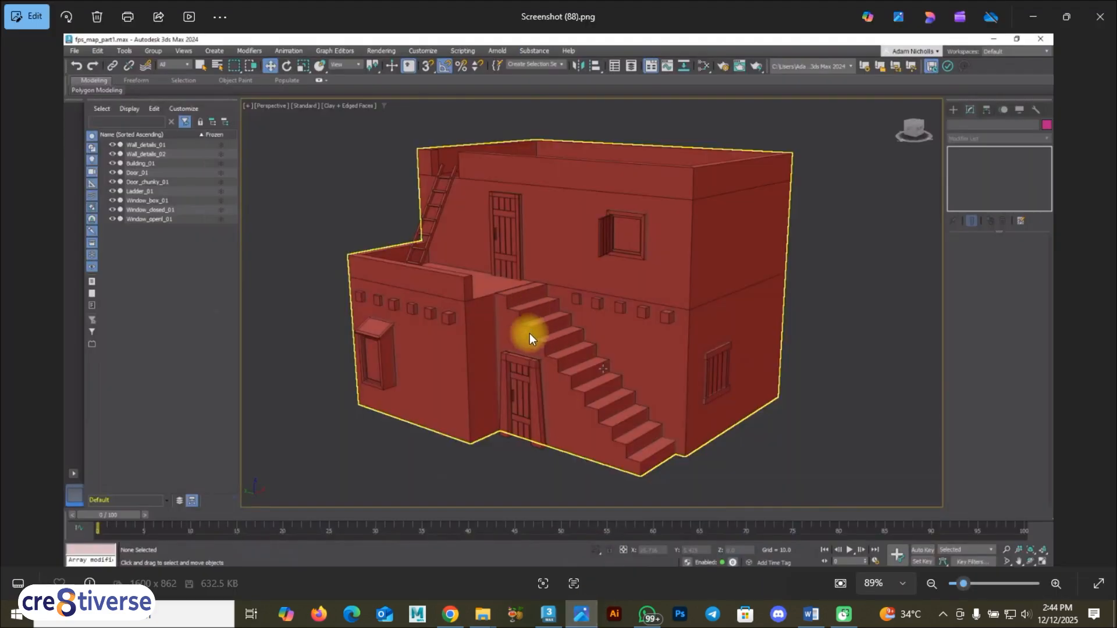
{"action": "left_click", "coordinate": [548, 614]}
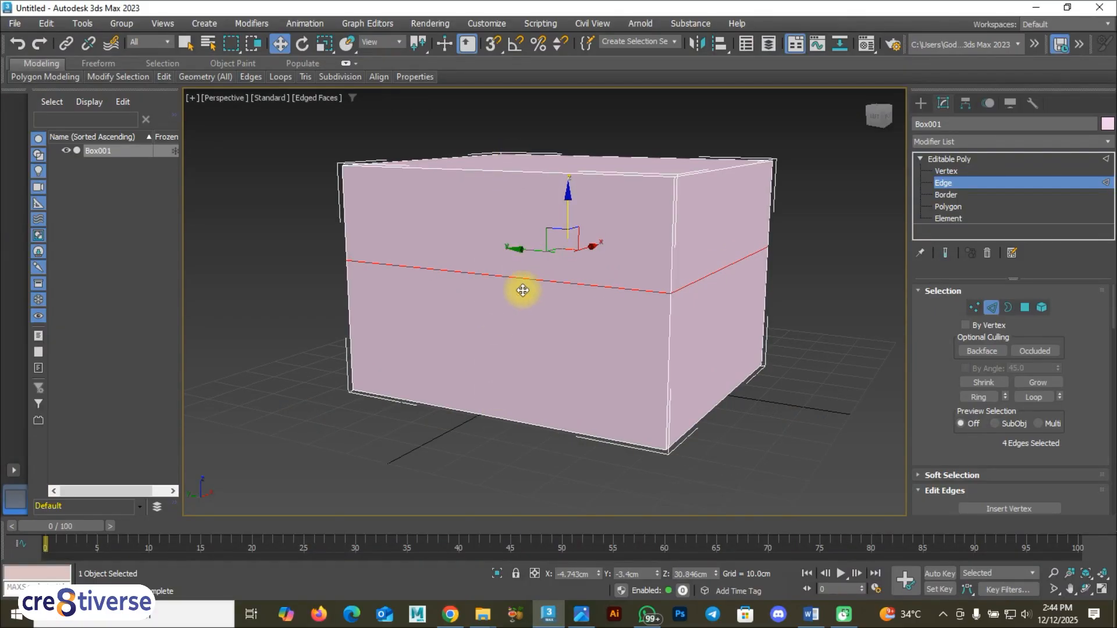
{"action": "left_click", "coordinate": [765, 398]}
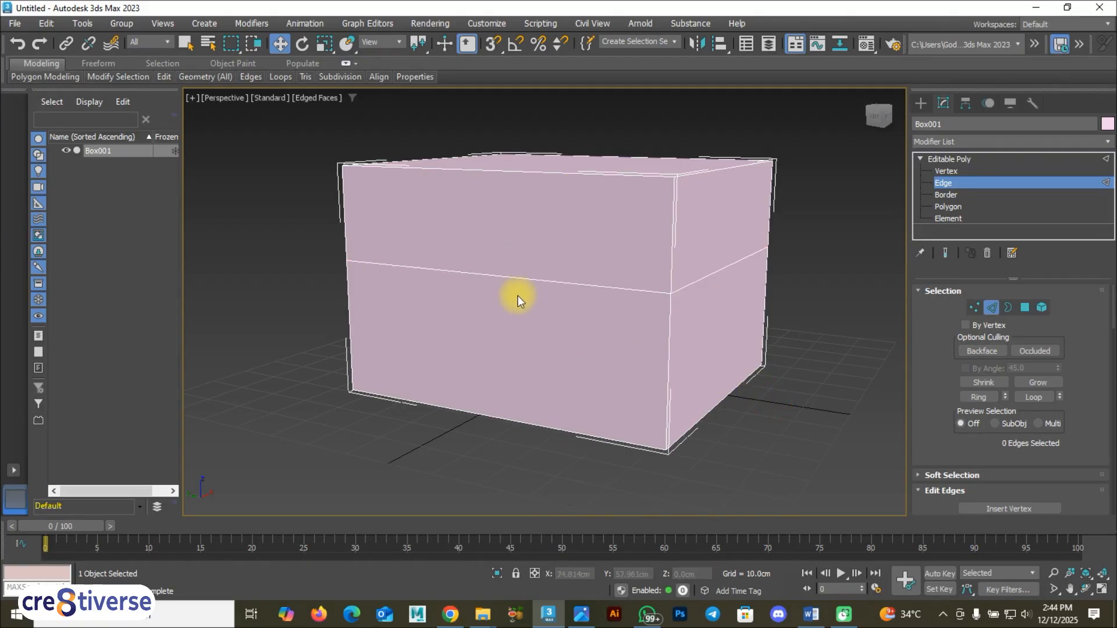
{"action": "left_click", "coordinate": [537, 281]}
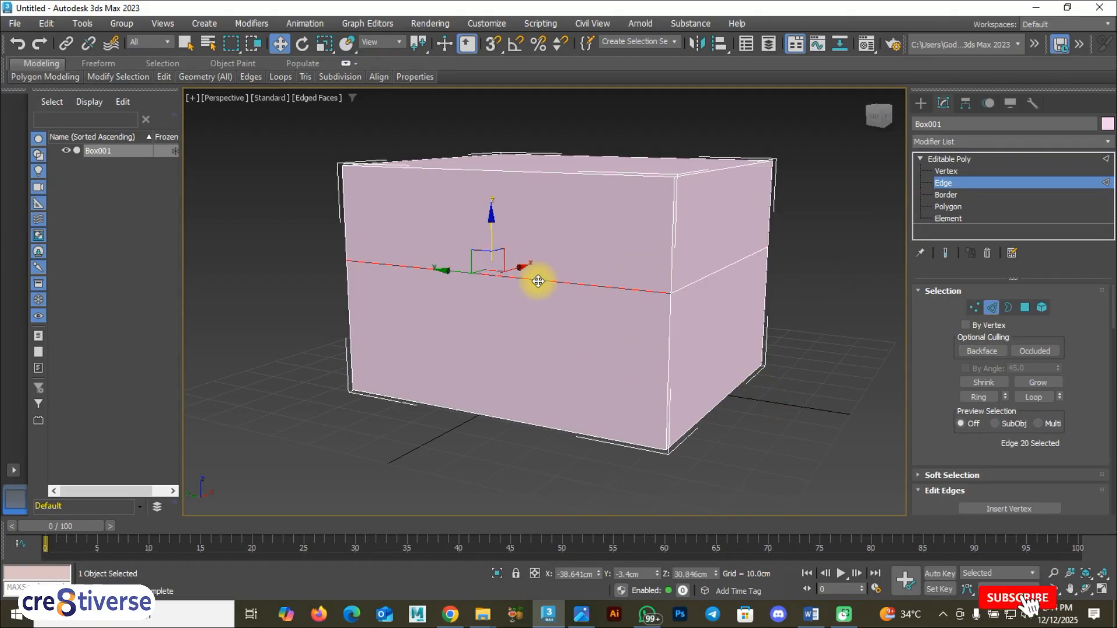
{"action": "key", "text": "shift"}
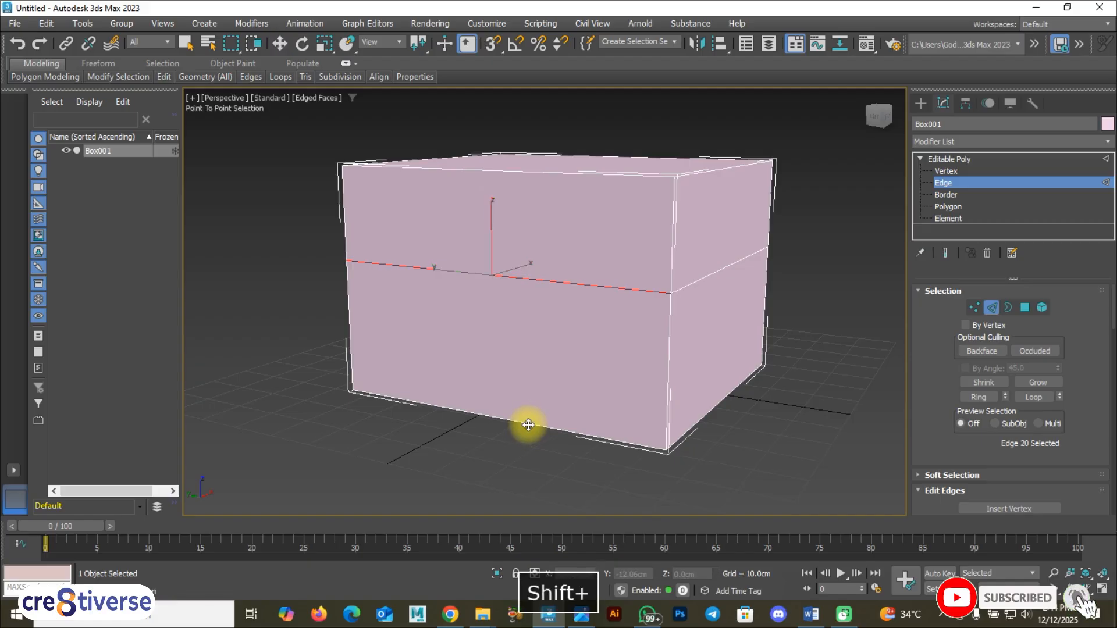
{"action": "key", "text": "shift"}
{"action": "left_click", "coordinate": [527, 424]}
{"action": "left_click", "coordinate": [590, 287], "text": "shift"}
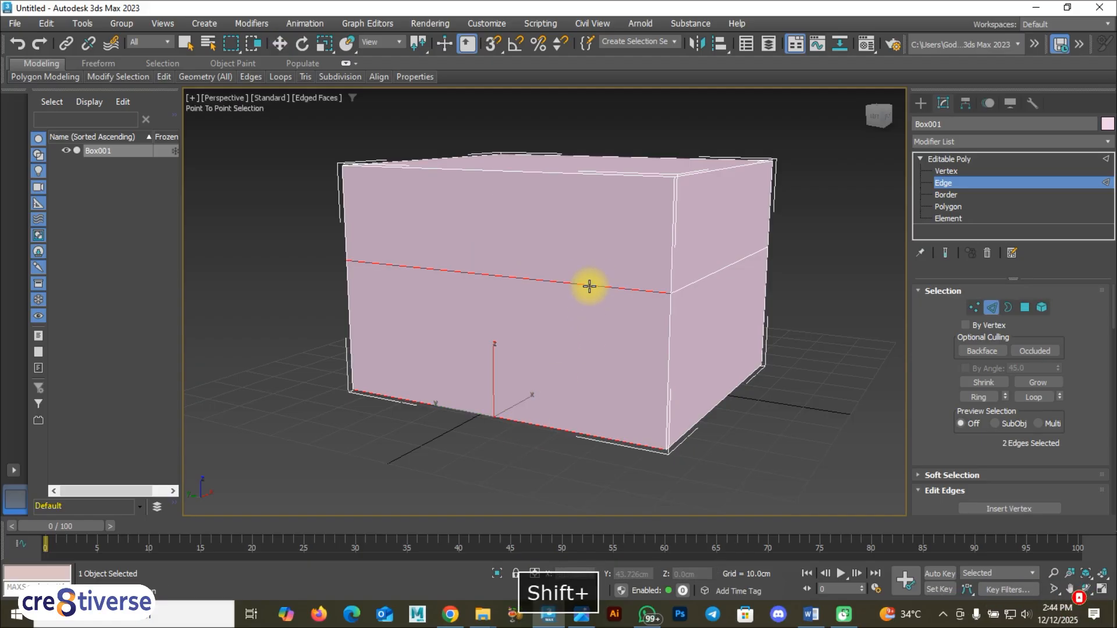
{"action": "scroll", "coordinate": [1075, 380], "scroll_direction": "down", "scroll_amount": 3}
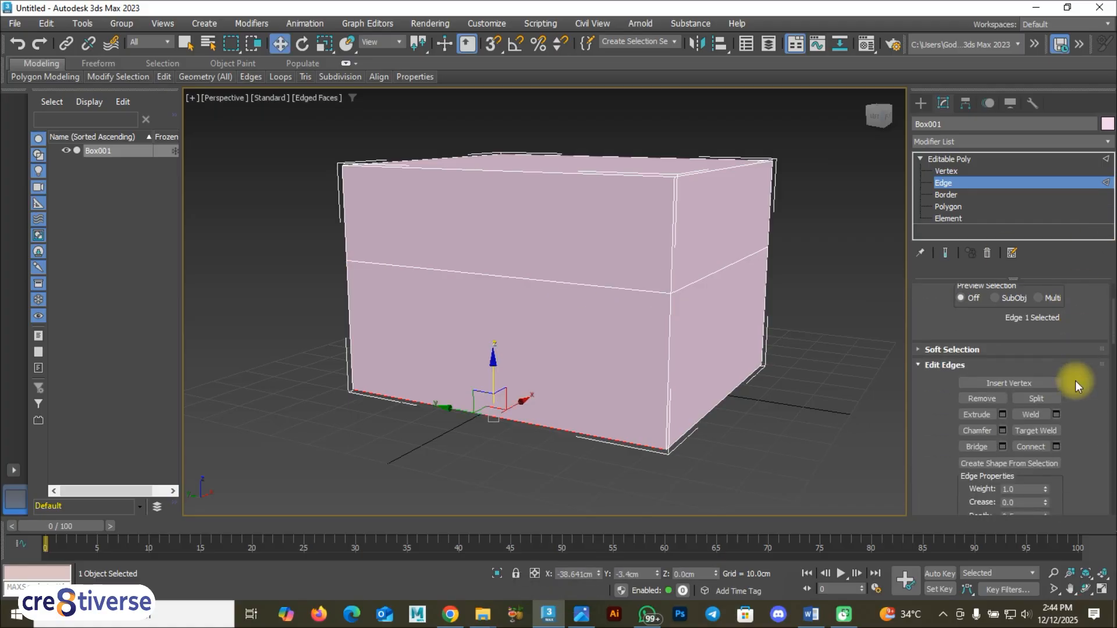
{"action": "scroll", "coordinate": [1075, 380], "scroll_direction": "down", "scroll_amount": 1}
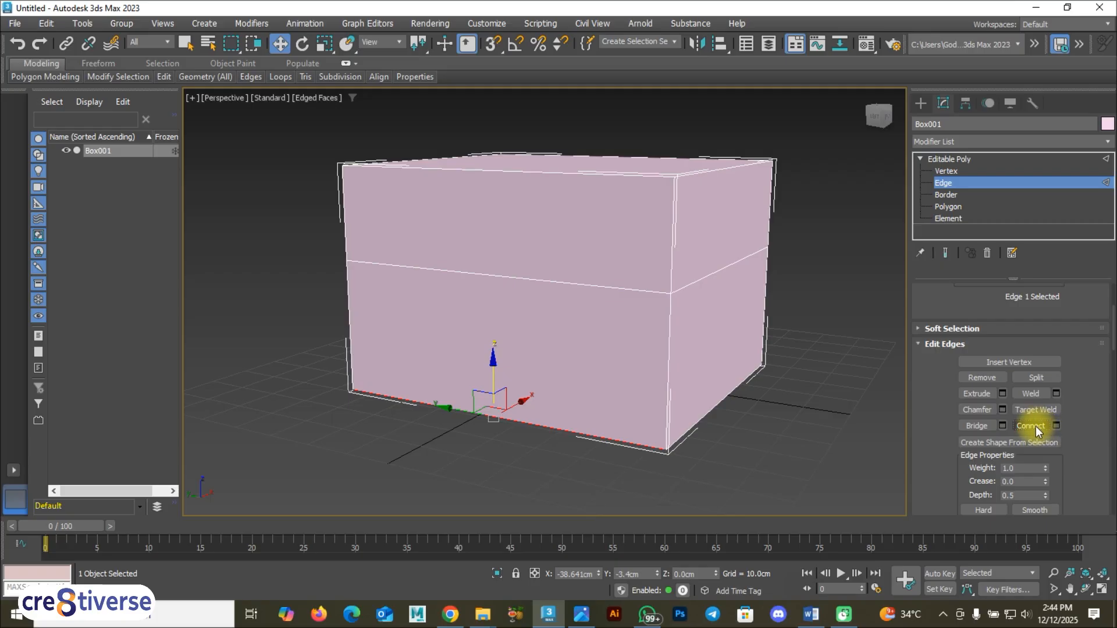
{"action": "left_click", "coordinate": [612, 287], "text": "shift"}
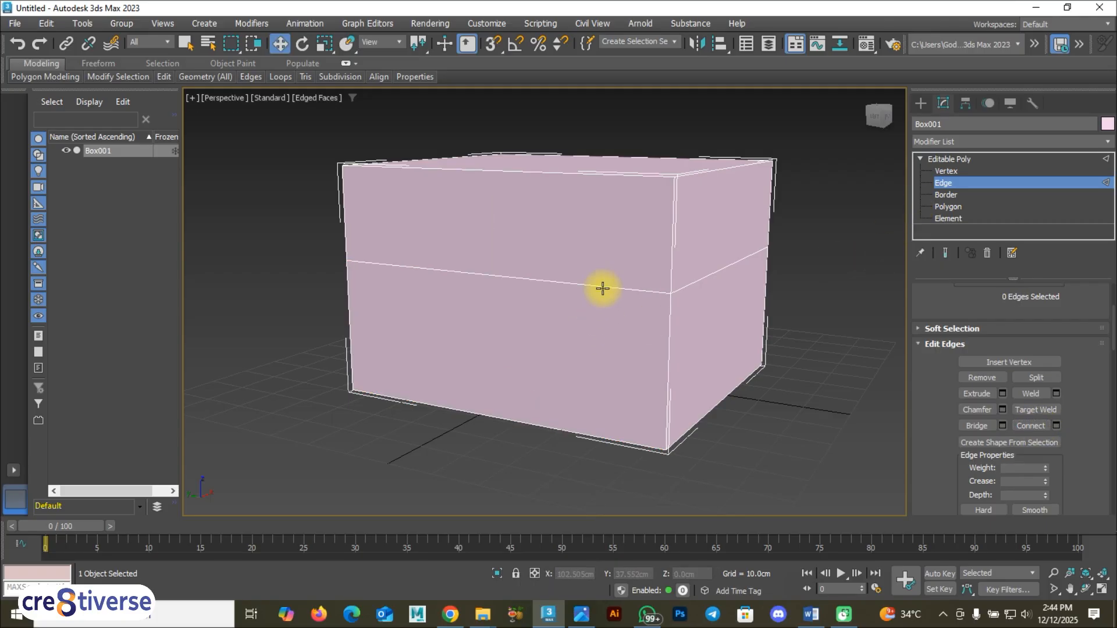
{"action": "left_click", "coordinate": [603, 288]}
{"action": "left_click", "coordinate": [558, 431], "text": "ctrl"}
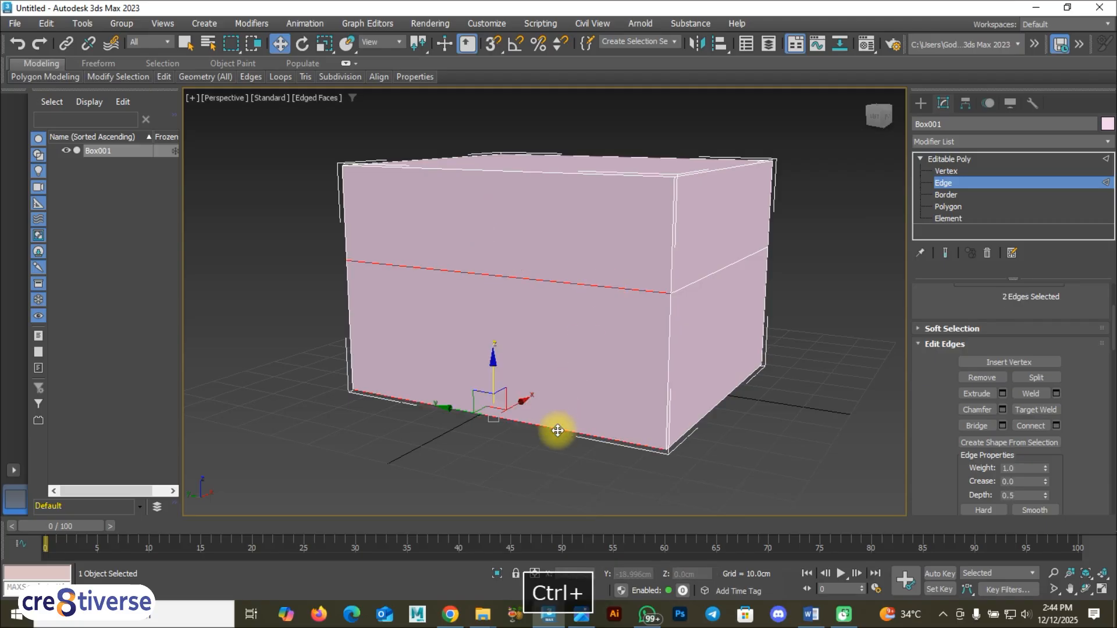
{"action": "left_click", "coordinate": [794, 425]}
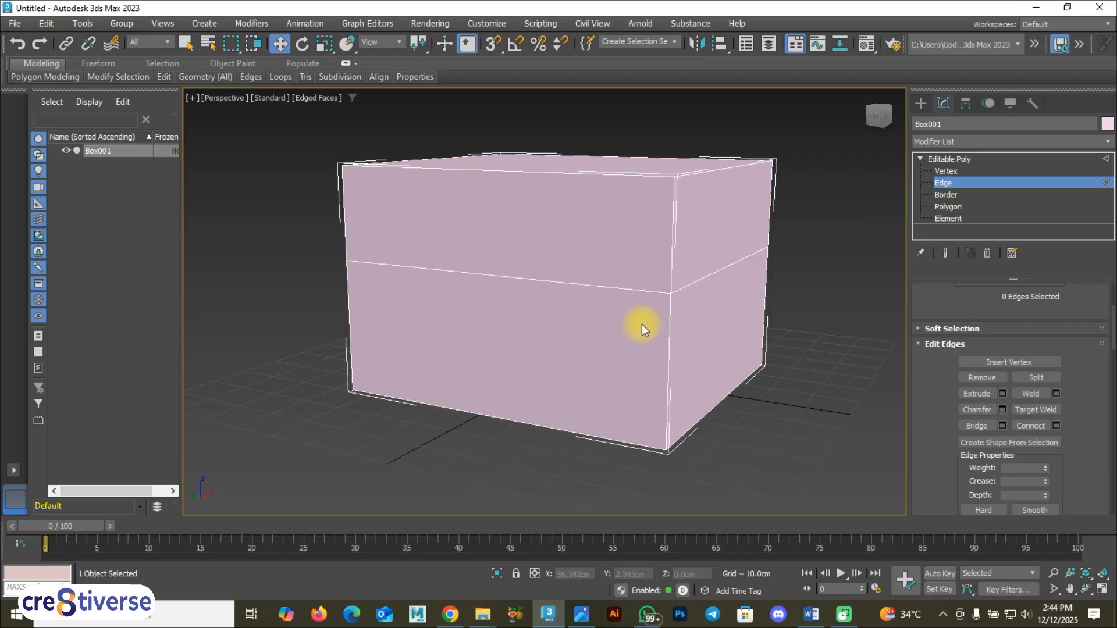
Connect the front wall's horizontal edge and bottom edge with a central vertical edge, and check the division against the reference building image
{"action": "left_click", "coordinate": [604, 288]}
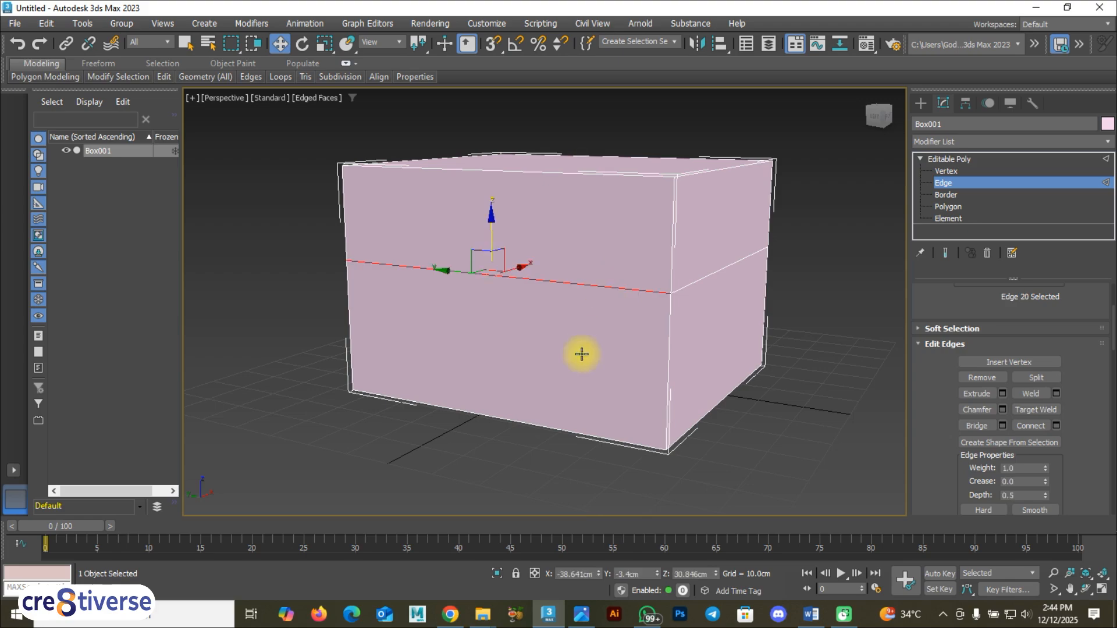
{"action": "left_click", "coordinate": [566, 426], "text": "ctrl"}
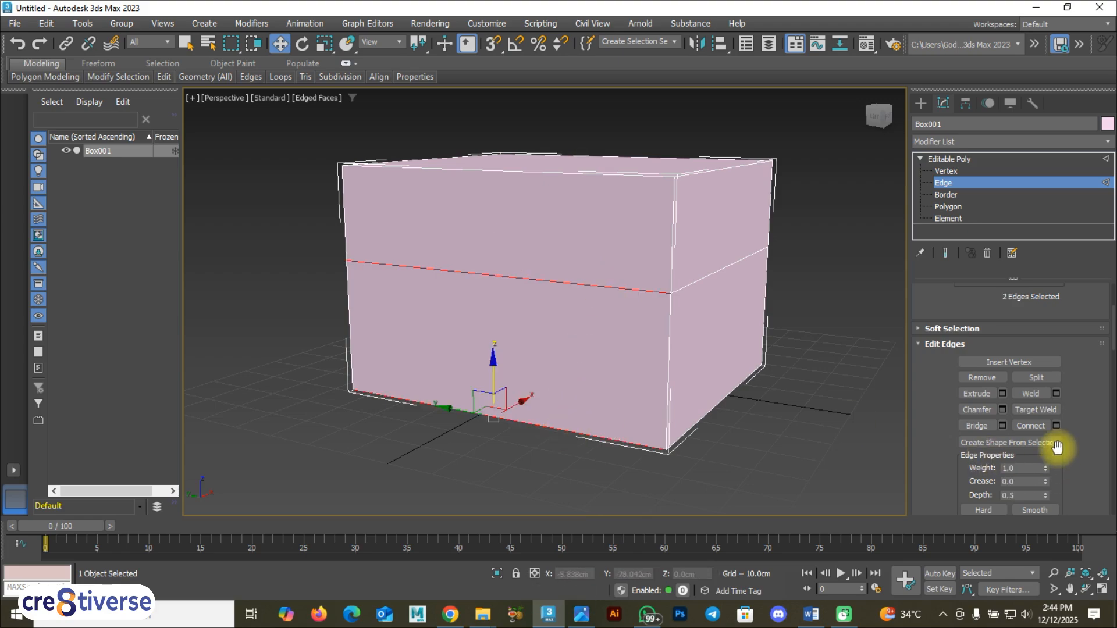
{"action": "left_click", "coordinate": [1042, 427]}
{"action": "mouse_move", "coordinate": [483, 353]}
{"action": "left_mouse_down"}
{"action": "mouse_move", "coordinate": [437, 337]}
{"action": "mouse_move", "coordinate": [491, 344]}
{"action": "mouse_move", "coordinate": [453, 340]}
{"action": "left_mouse_up"}
{"action": "key", "text": "ctrl+z"}
{"action": "left_click", "coordinate": [582, 615]}
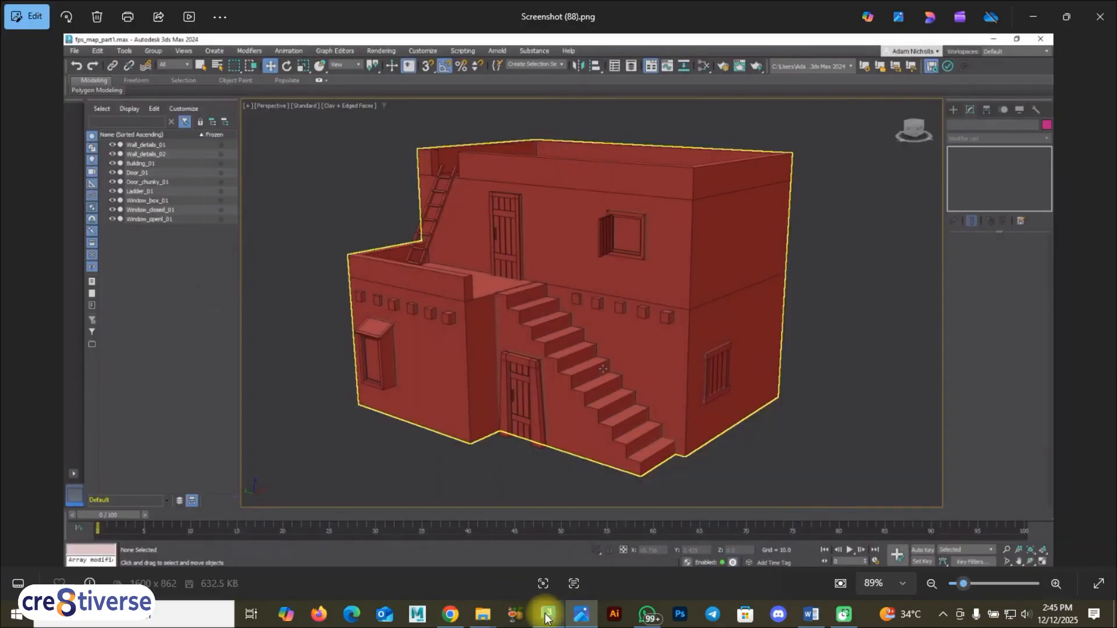
{"action": "left_click", "coordinate": [549, 614]}
Extrude the lower-left front polygon outward to an X position of about -72 cm and compare it with the reference building image
{"action": "left_click", "coordinate": [947, 207]}
{"action": "left_click", "coordinate": [420, 314]}
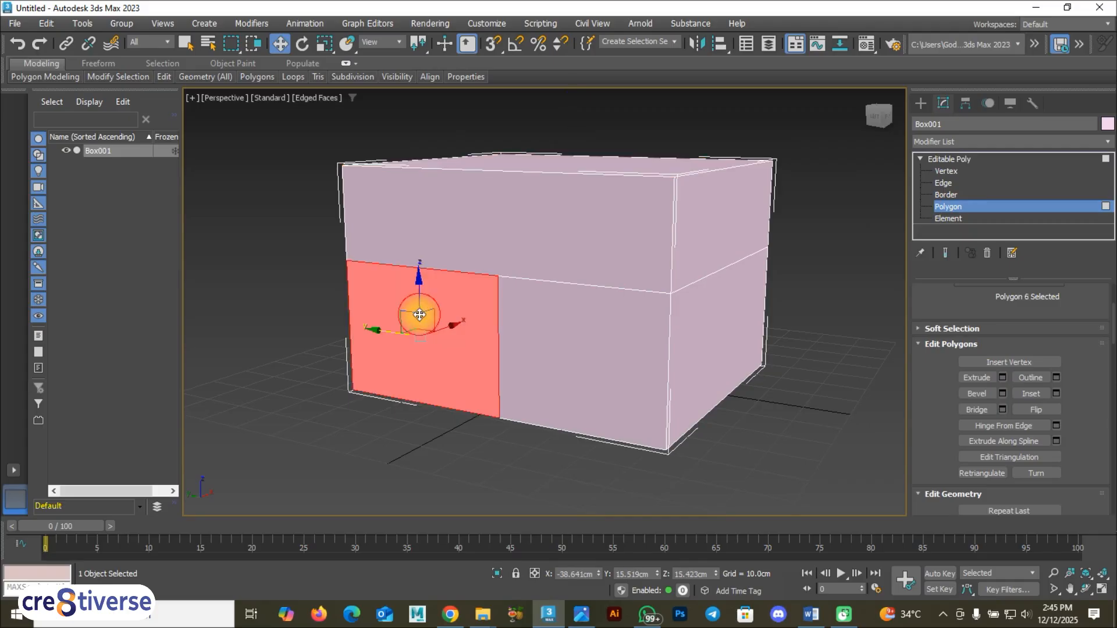
{"action": "left_click", "coordinate": [977, 378]}
{"action": "left_click_drag", "start_coordinate": [493, 325], "coordinate": [708, 232]}
{"action": "key", "text": "super+Tab"}
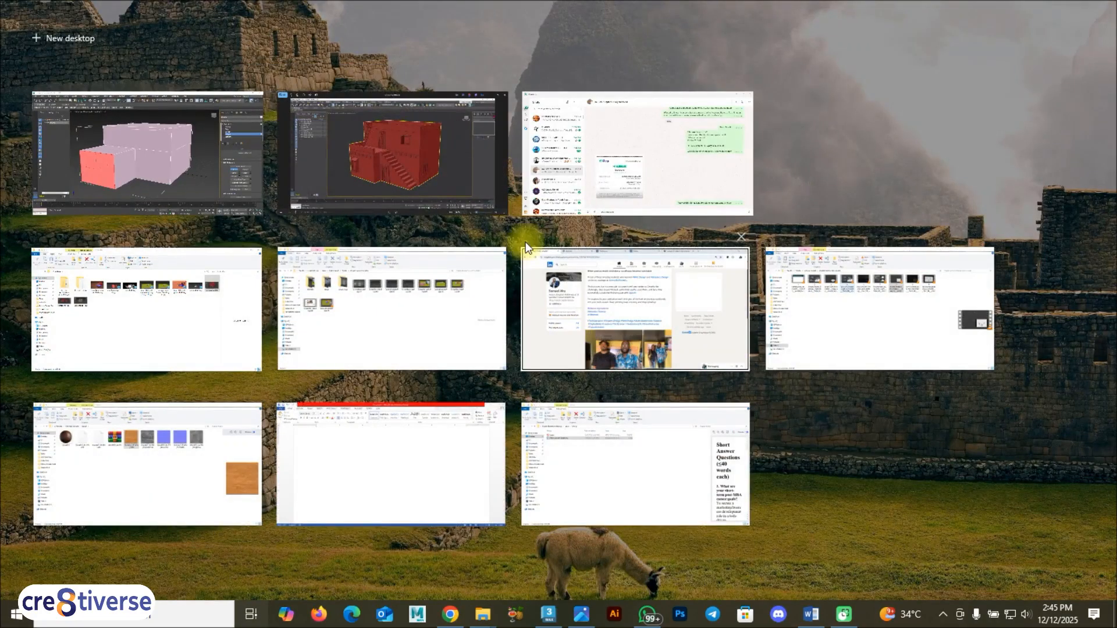
{"action": "left_click", "coordinate": [439, 173]}
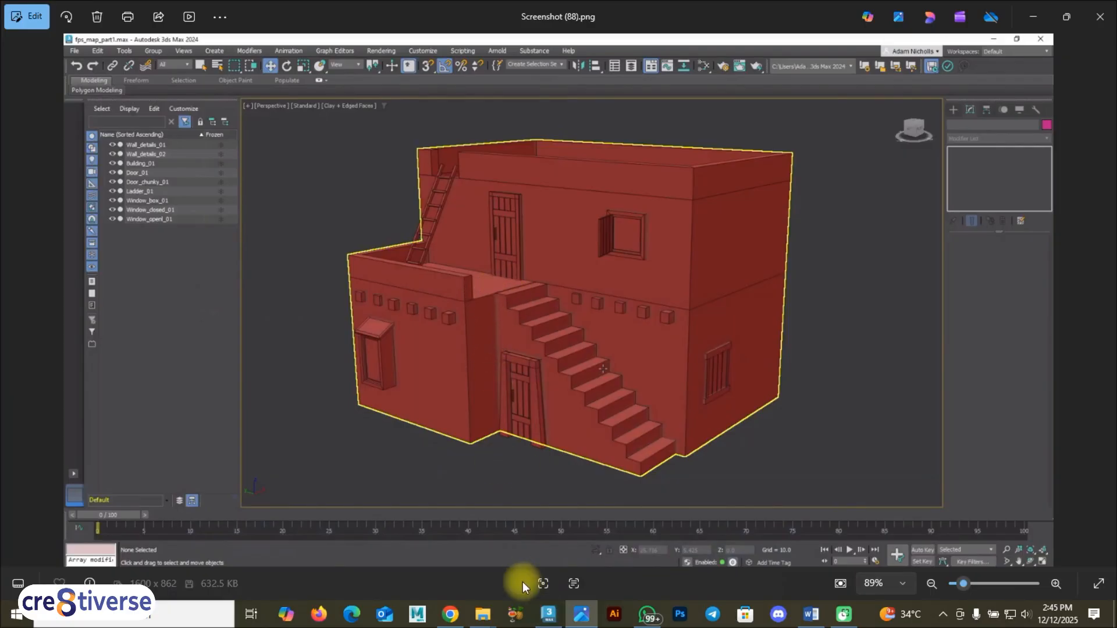
{"action": "left_click", "coordinate": [548, 615]}
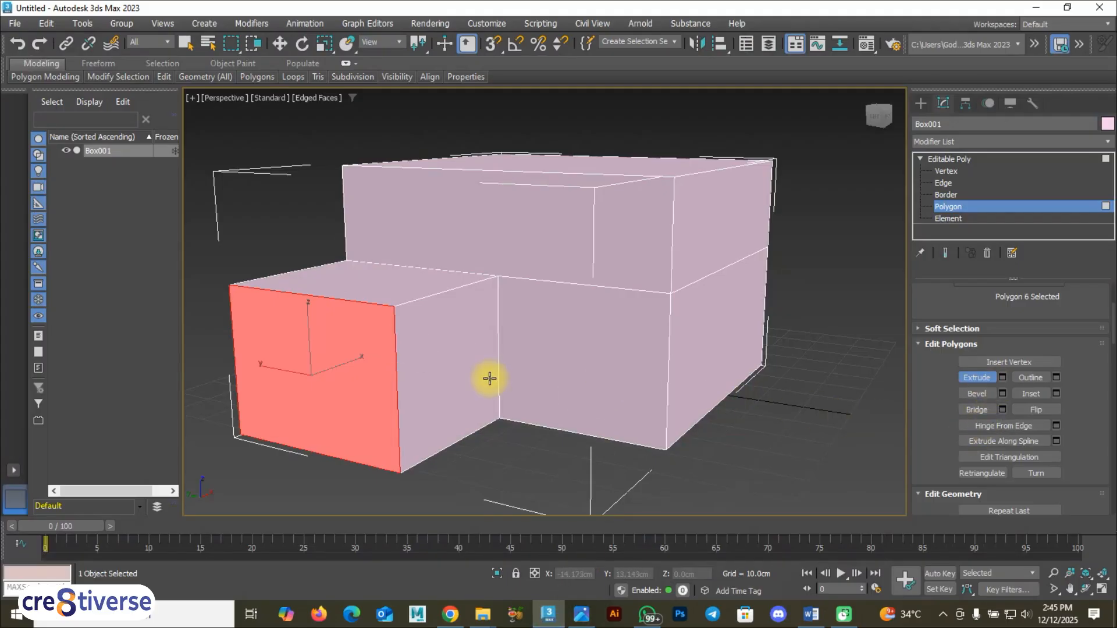
{"action": "left_click", "coordinate": [581, 614]}
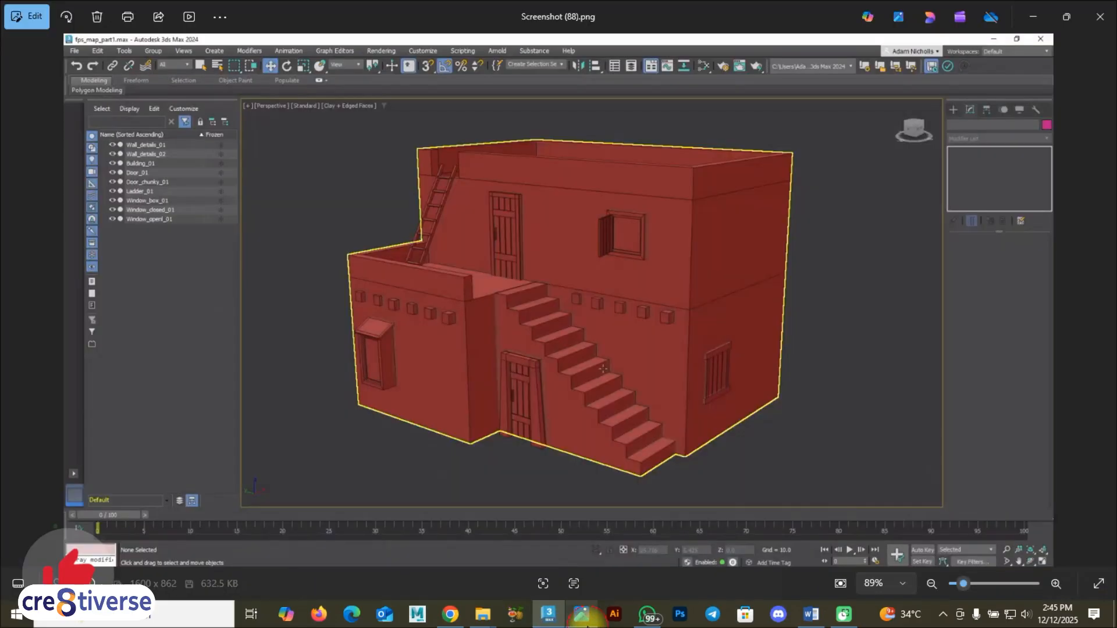
{"action": "left_click", "coordinate": [558, 614]}
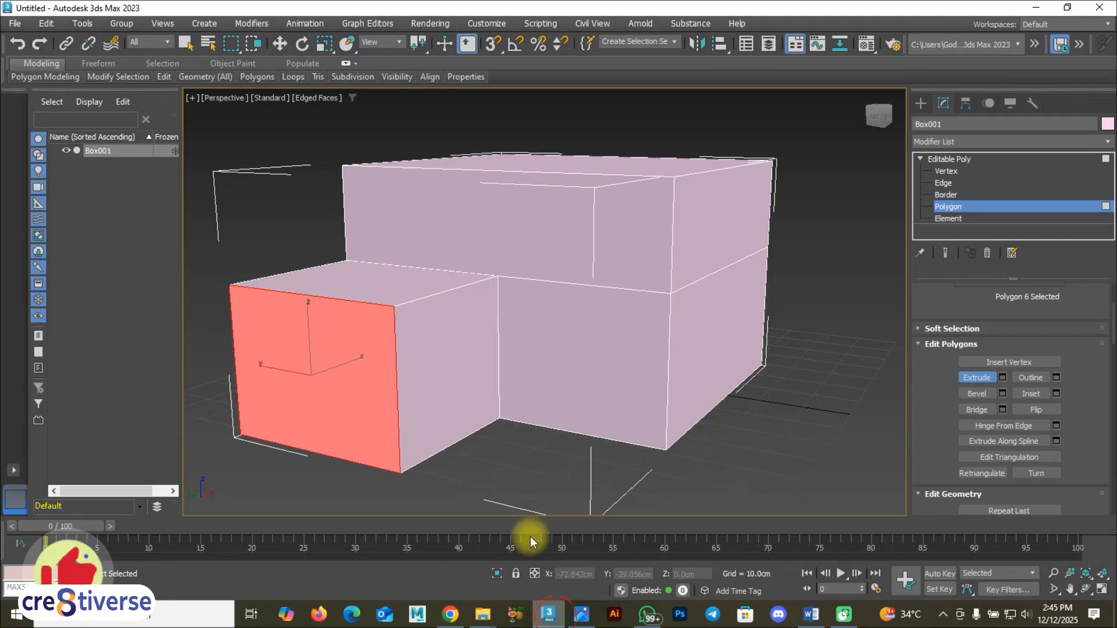
Leave Extrude without a second extrusion and pull the extension's front face back to X about -64.7 cm, comparing with the reference image
{"action": "left_click_drag", "start_coordinate": [374, 347], "coordinate": [470, 268]}
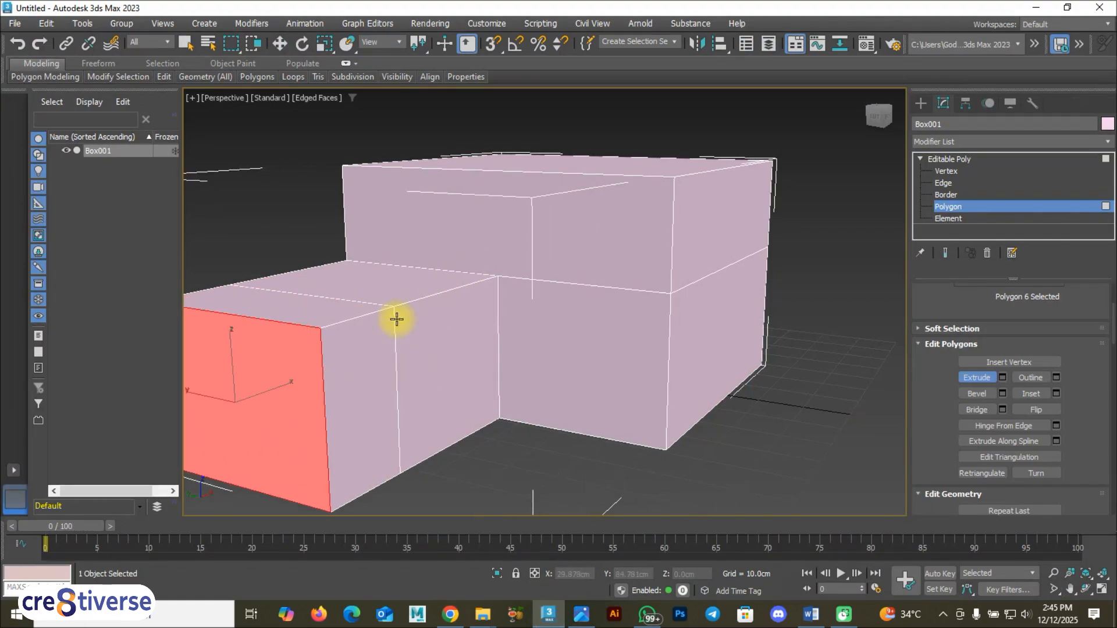
{"action": "key", "text": "ctrl+z"}
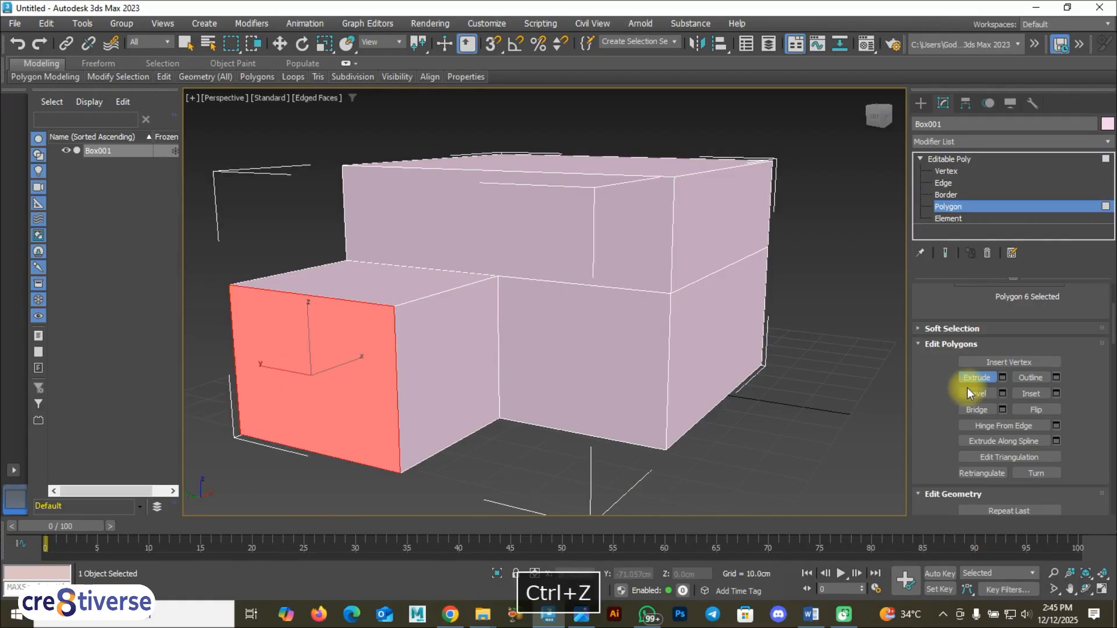
{"action": "left_click", "coordinate": [980, 377]}
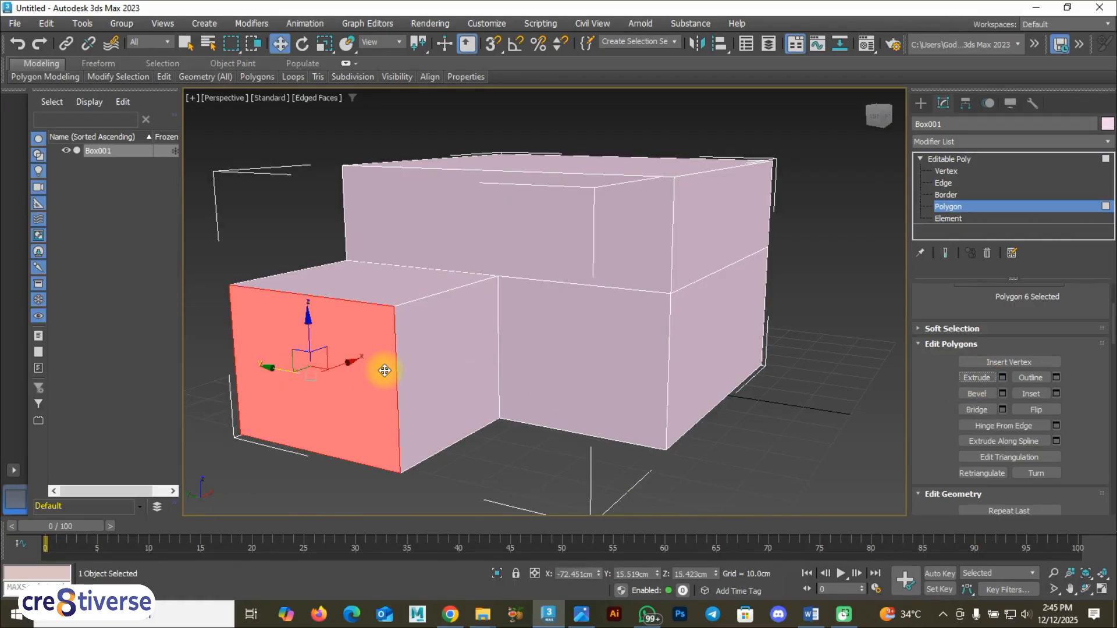
{"action": "left_click_drag", "start_coordinate": [351, 363], "coordinate": [380, 353]}
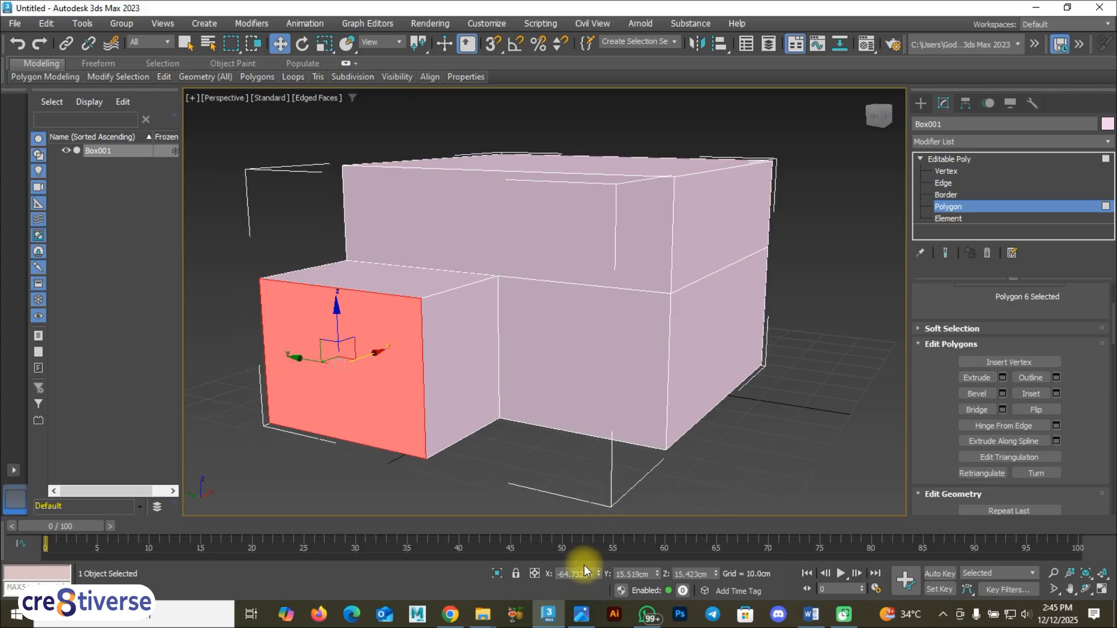
{"action": "left_click", "coordinate": [581, 614]}
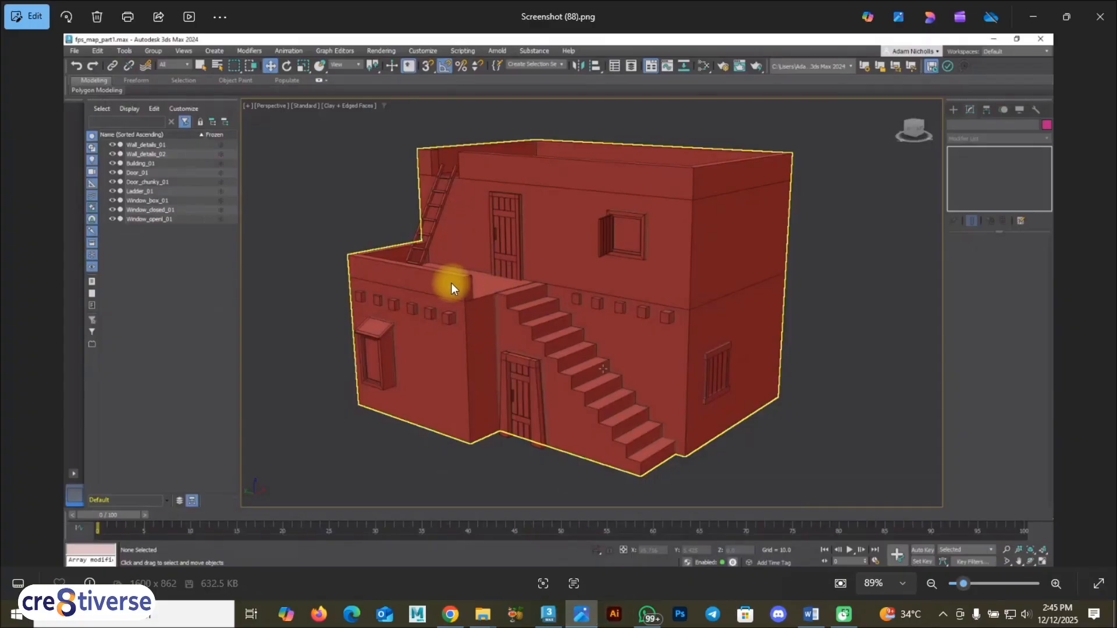
{"action": "left_click", "coordinate": [549, 617]}
{"action": "middle_click_drag", "start_coordinate": [452, 424], "coordinate": [390, 347], "text": "alt"}
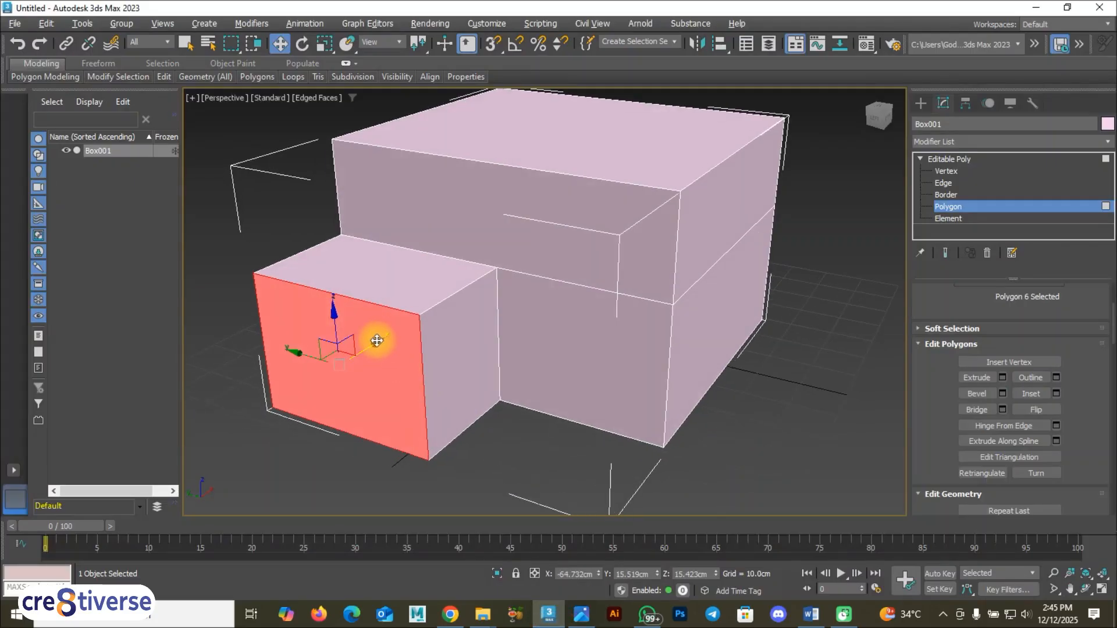
{"action": "left_click_drag", "start_coordinate": [377, 341], "coordinate": [380, 339]}
{"action": "mouse_move", "coordinate": [374, 336]}
{"action": "middle_mouse_down", "text": "alt"}
{"action": "mouse_move", "coordinate": [399, 354]}
{"action": "mouse_move", "coordinate": [392, 349]}
{"action": "middle_mouse_up", "text": "alt"}
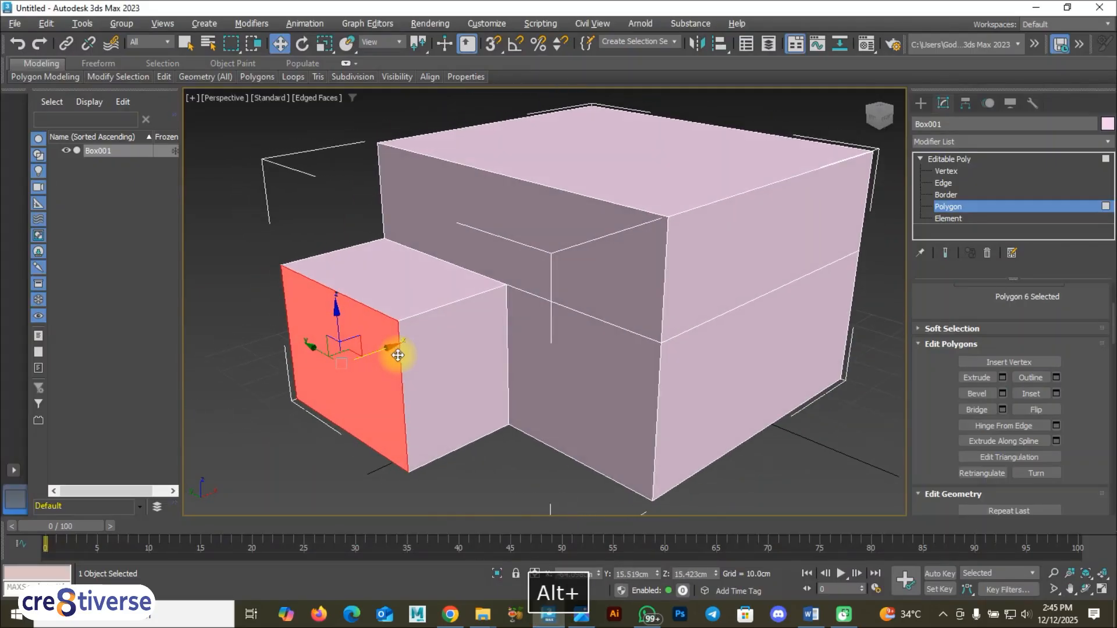
Connect the two side edges of the extension's roof and move the new edge about 8.3 cm towards the front edge
{"action": "left_click", "coordinate": [944, 183]}
{"action": "middle_click_drag", "start_coordinate": [379, 282], "coordinate": [410, 301], "text": "alt"}
{"action": "left_click", "coordinate": [291, 277]}
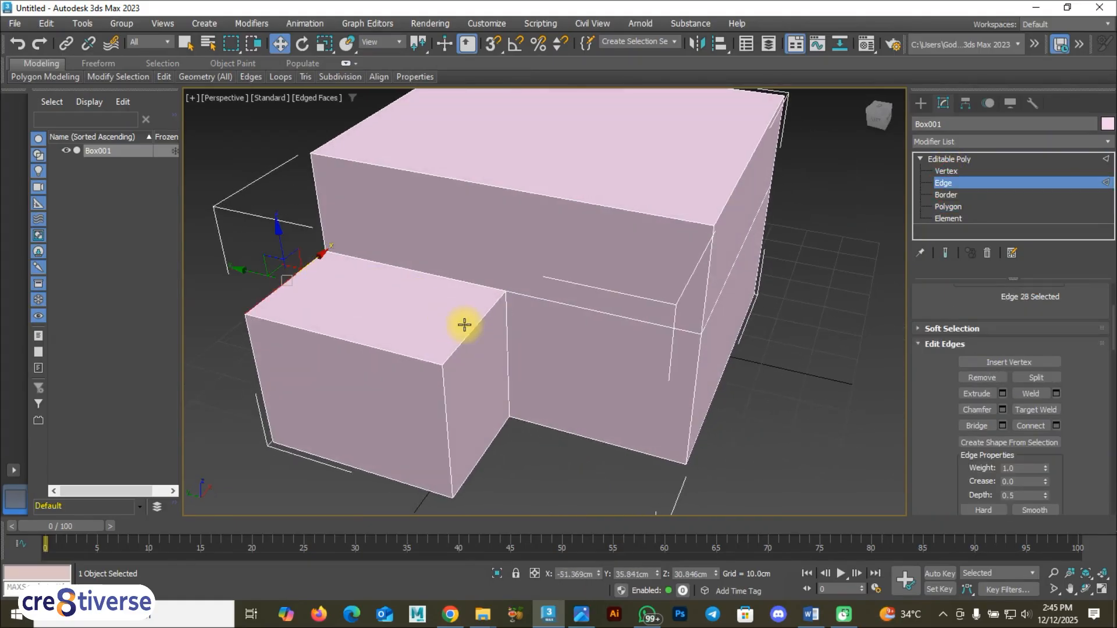
{"action": "left_click", "coordinate": [469, 333], "text": "ctrl"}
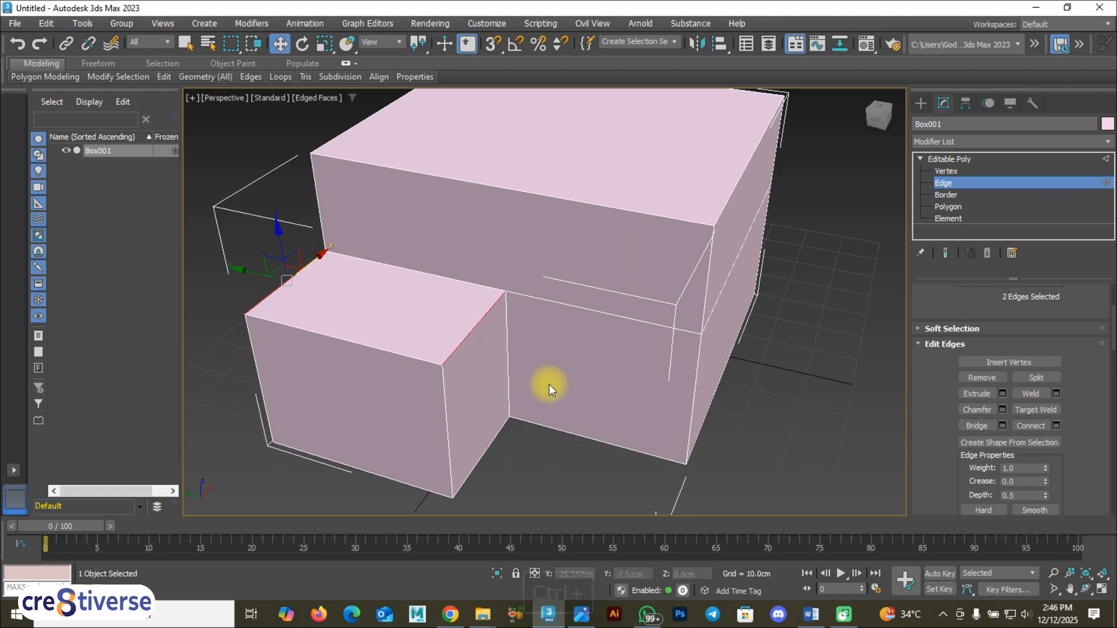
{"action": "left_click", "coordinate": [1029, 428]}
{"action": "left_click_drag", "start_coordinate": [409, 274], "coordinate": [392, 300]}
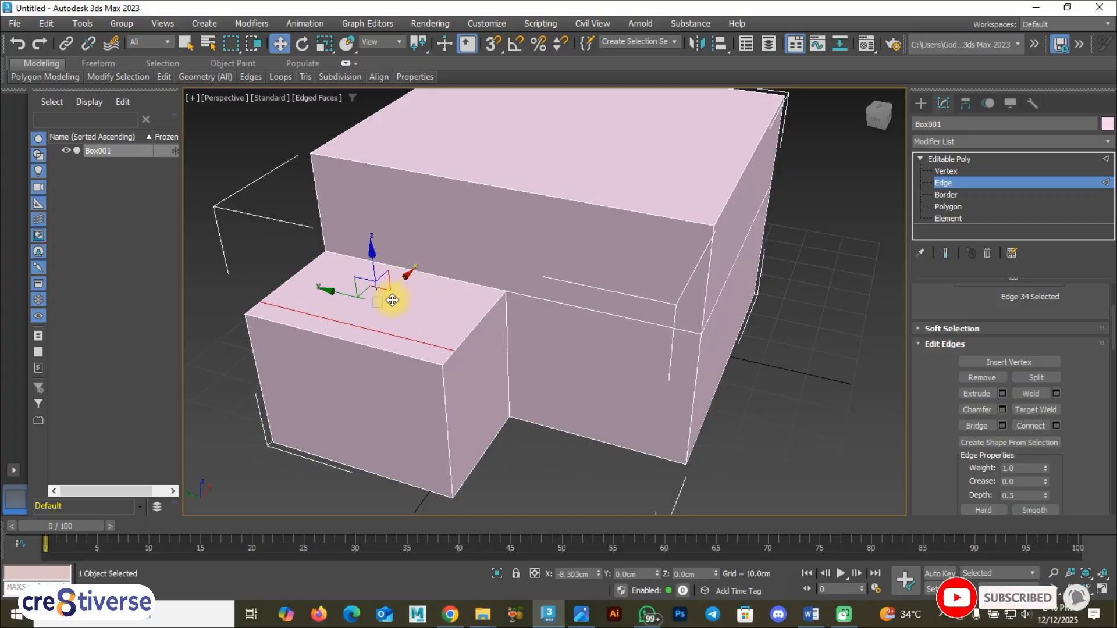
Connect the extension roof's back edge and front inner edge, and move the new edge near the outer side at Y about 32.8 cm
{"action": "left_click", "coordinate": [539, 426]}
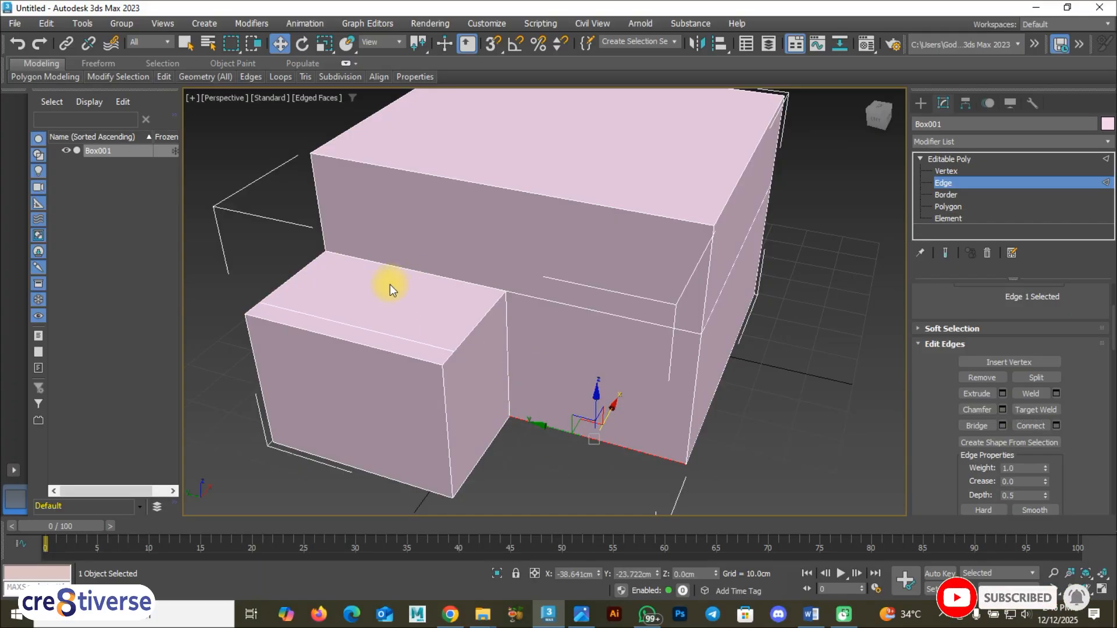
{"action": "left_click", "coordinate": [376, 263]}
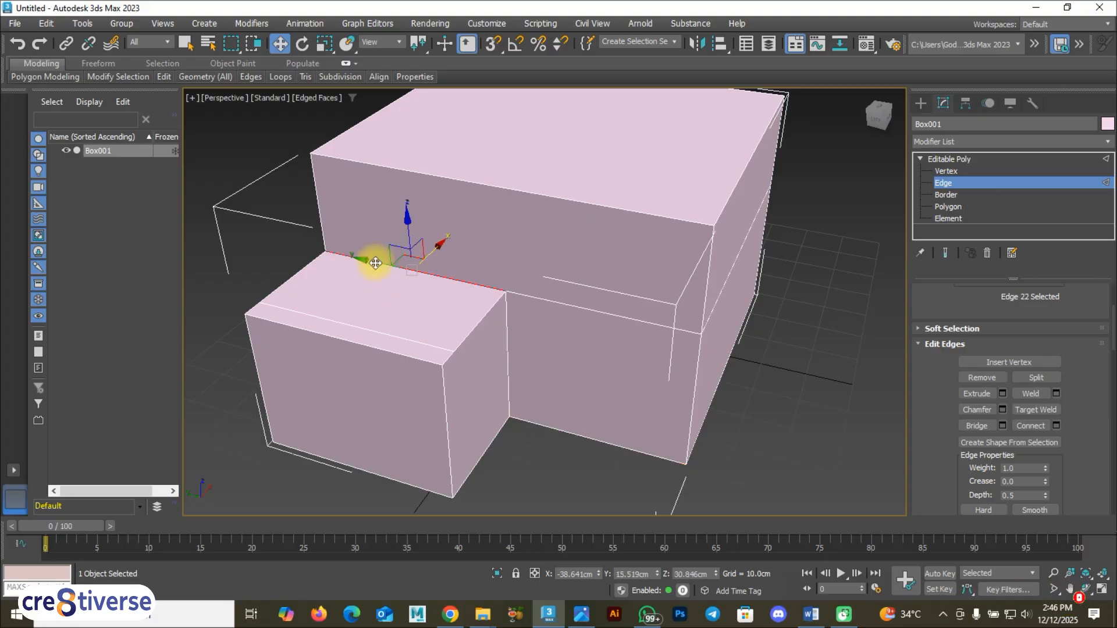
{"action": "left_click", "coordinate": [370, 330], "text": "ctrl"}
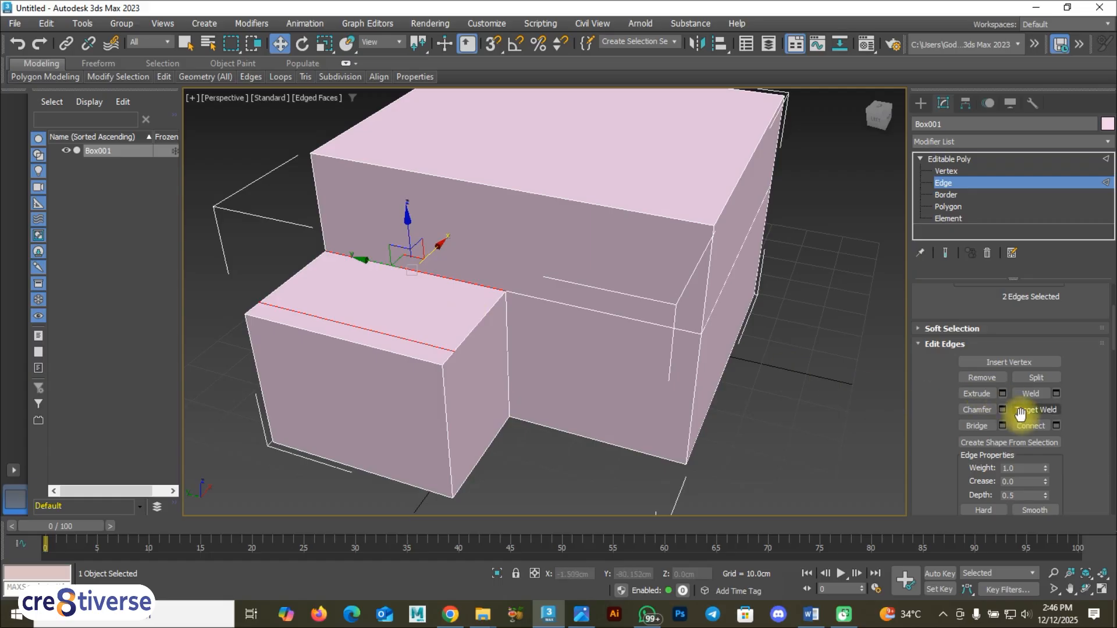
{"action": "left_click", "coordinate": [1025, 425]}
{"action": "left_click_drag", "start_coordinate": [336, 285], "coordinate": [261, 273]}
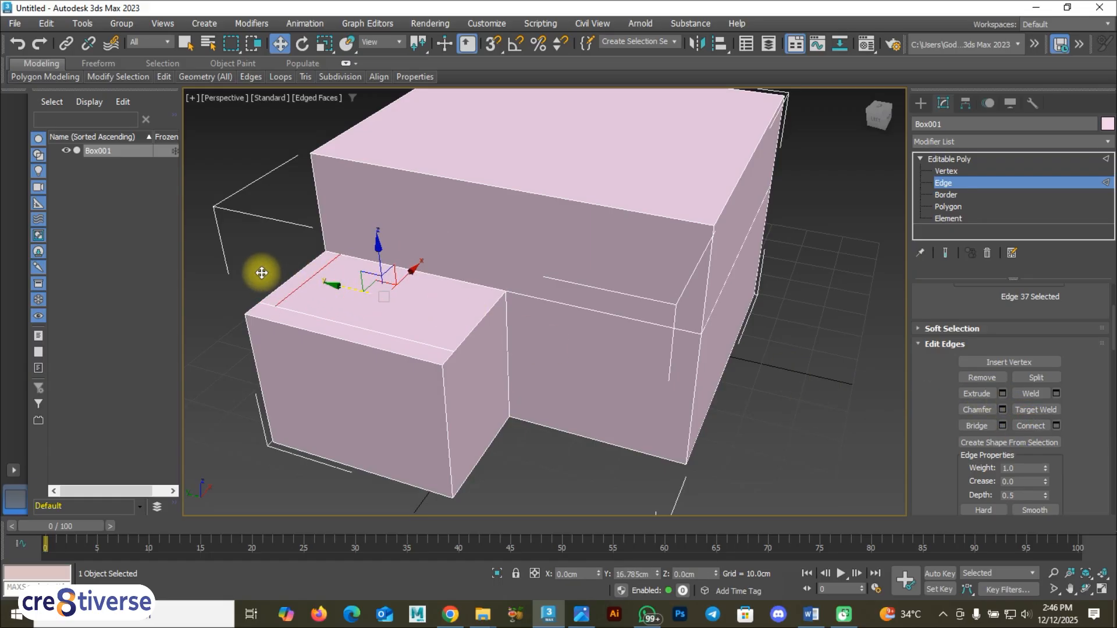
{"action": "left_click", "coordinate": [582, 614]}
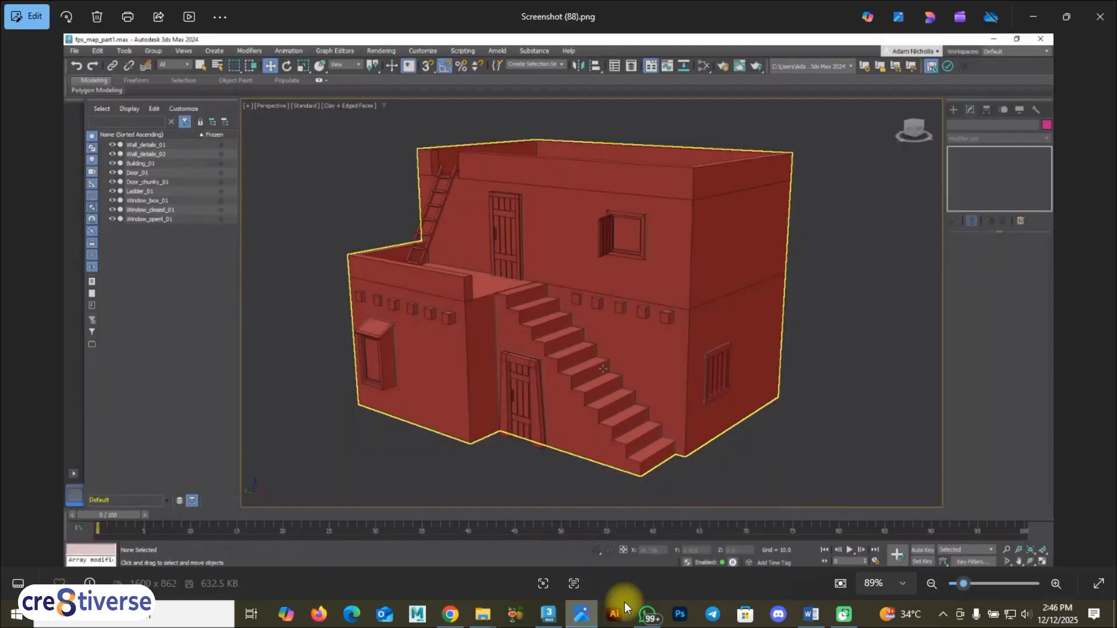
{"action": "left_click", "coordinate": [549, 613]}
{"action": "left_click_drag", "start_coordinate": [257, 263], "coordinate": [258, 267]}
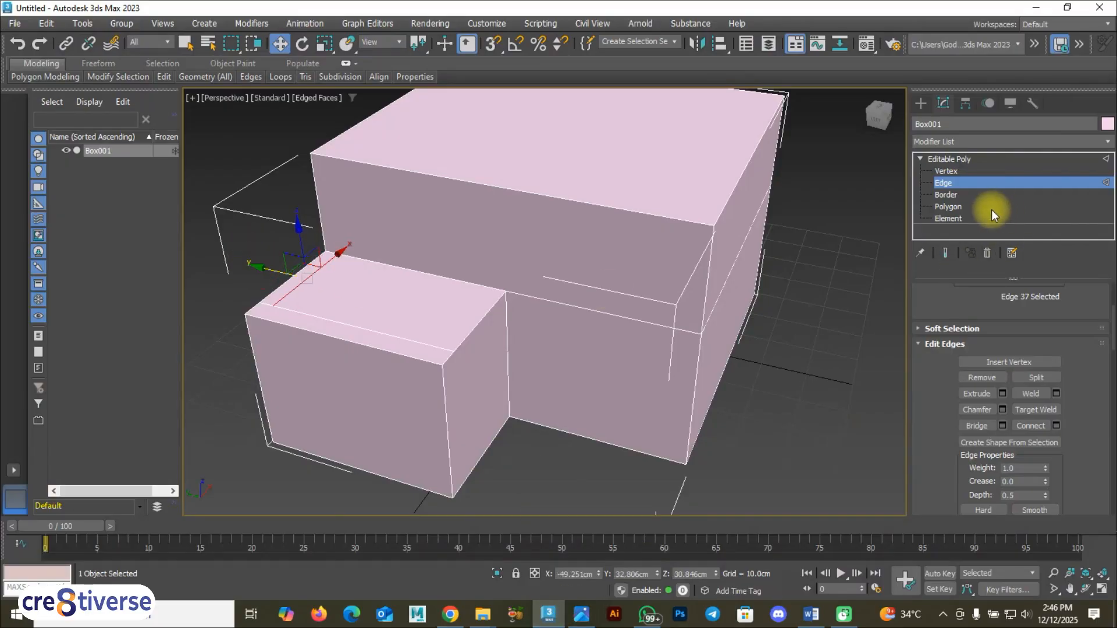
Extrude the two narrow border polygons on the extension's roof upward to form a parapet
{"action": "left_click", "coordinate": [951, 207]}
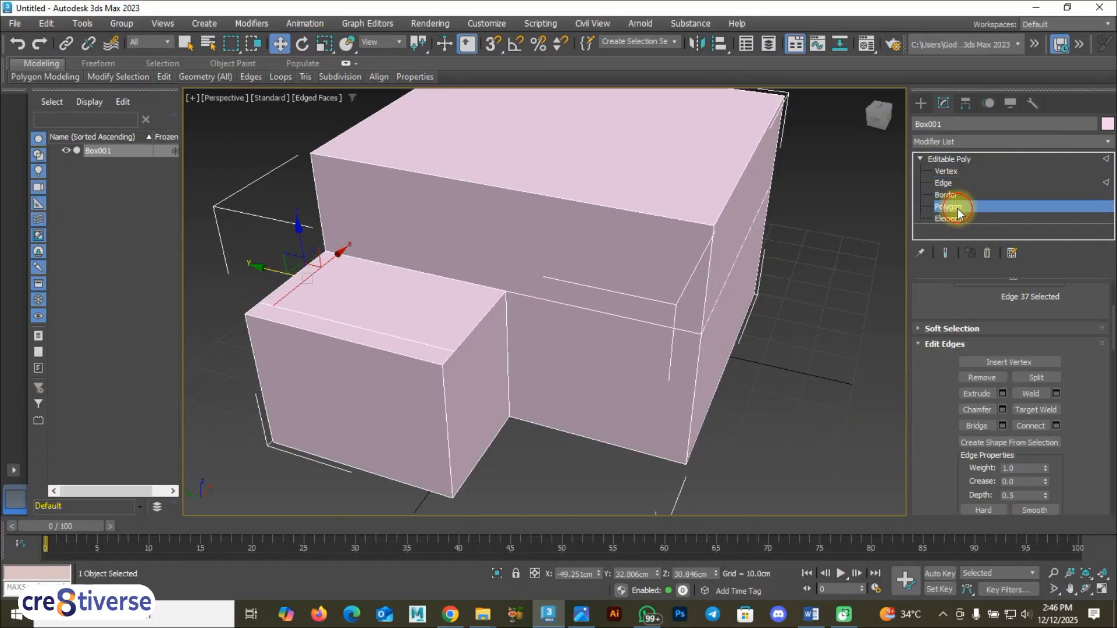
{"action": "left_click", "coordinate": [314, 270]}
{"action": "left_click", "coordinate": [331, 328], "text": "ctrl"}
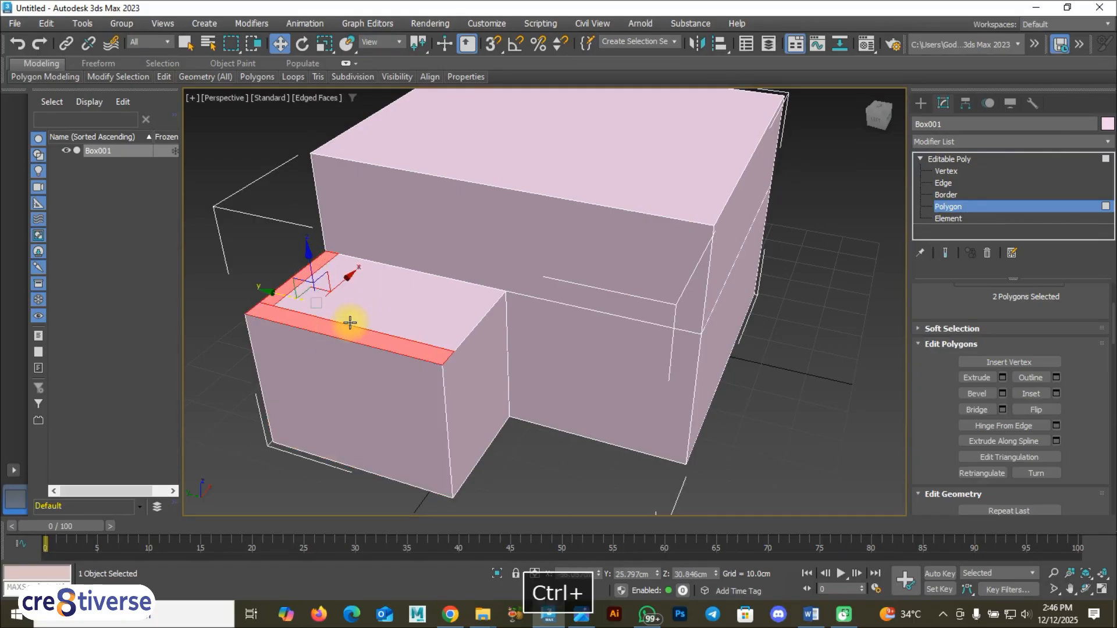
{"action": "left_click", "coordinate": [978, 380]}
{"action": "left_click_drag", "start_coordinate": [305, 318], "coordinate": [304, 292]}
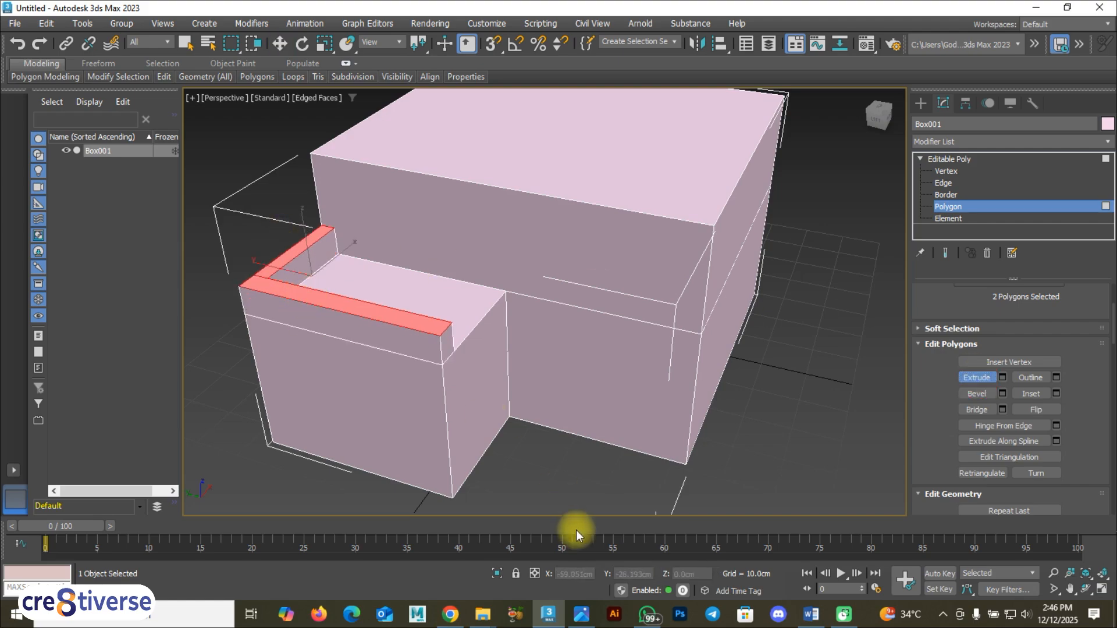
Compare the parapet with the reference building image, and undo its extrusion
{"action": "left_click", "coordinate": [582, 616]}
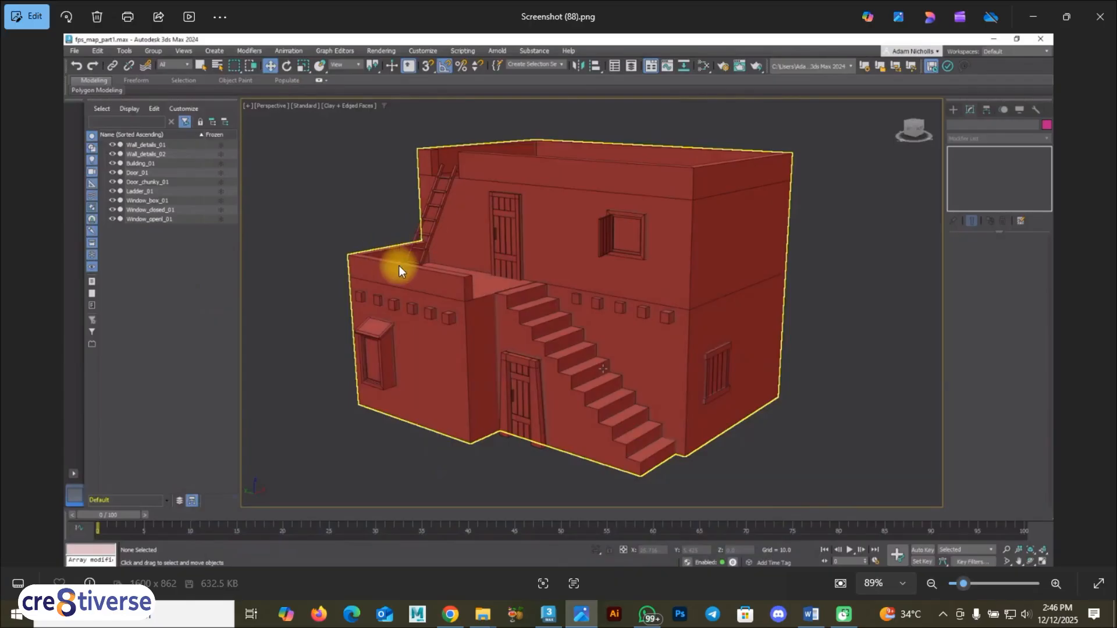
{"action": "left_click", "coordinate": [547, 614]}
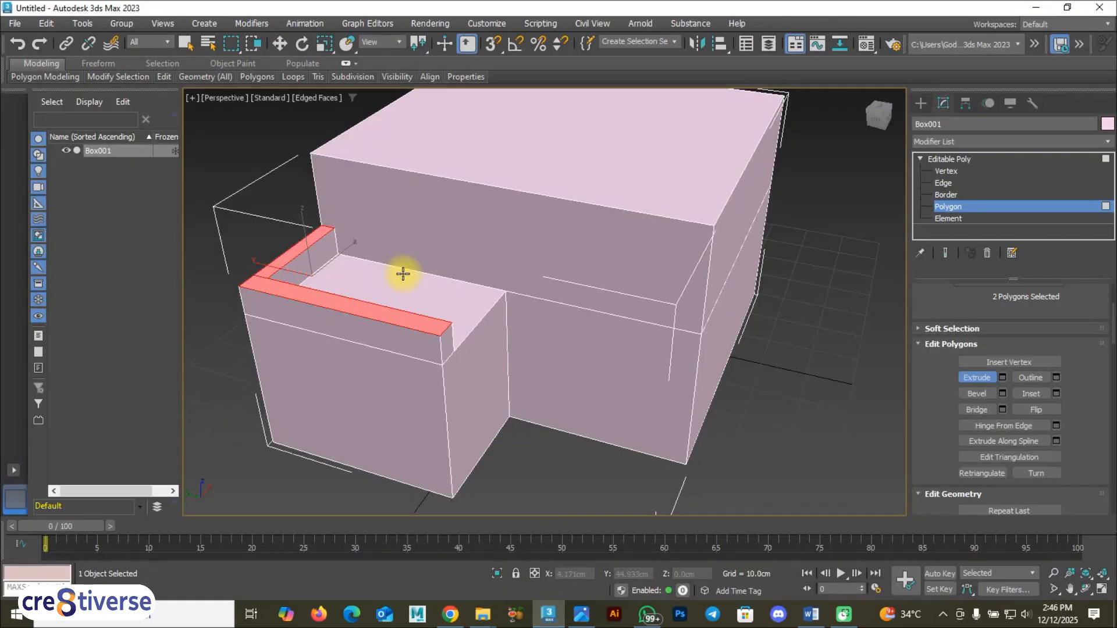
{"action": "mouse_move", "coordinate": [409, 327]}
{"action": "middle_mouse_down", "text": "alt"}
{"action": "mouse_move", "coordinate": [369, 326]}
{"action": "mouse_move", "coordinate": [399, 317]}
{"action": "middle_mouse_up", "text": "alt"}
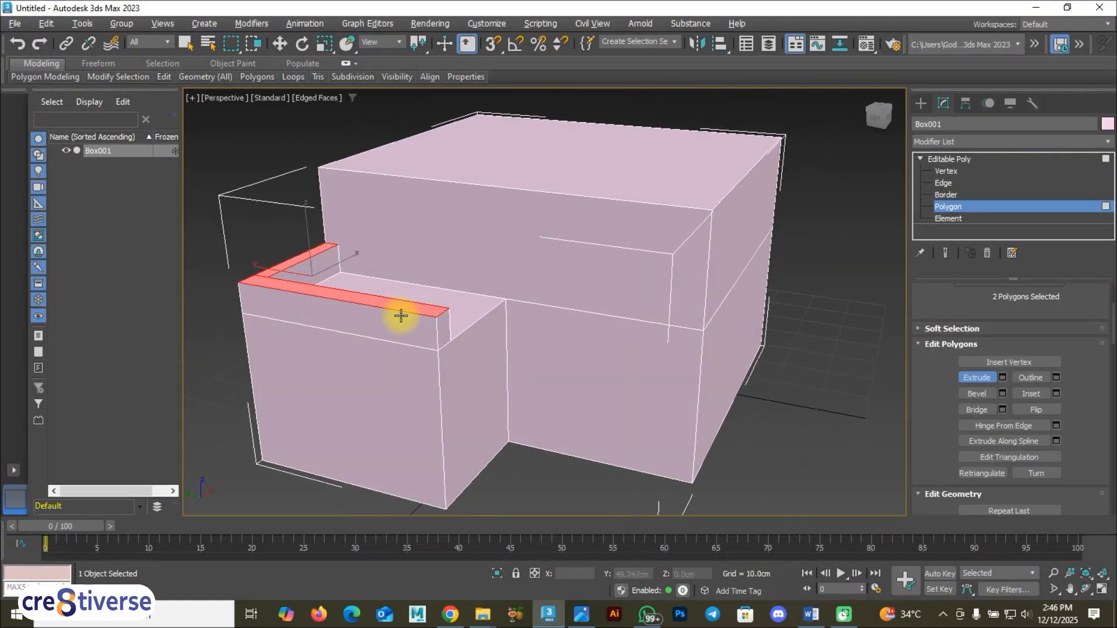
{"action": "key", "text": "ctrl+z"}
{"action": "key", "text": "ctrl+z"}
{"action": "key", "text": "F9"}
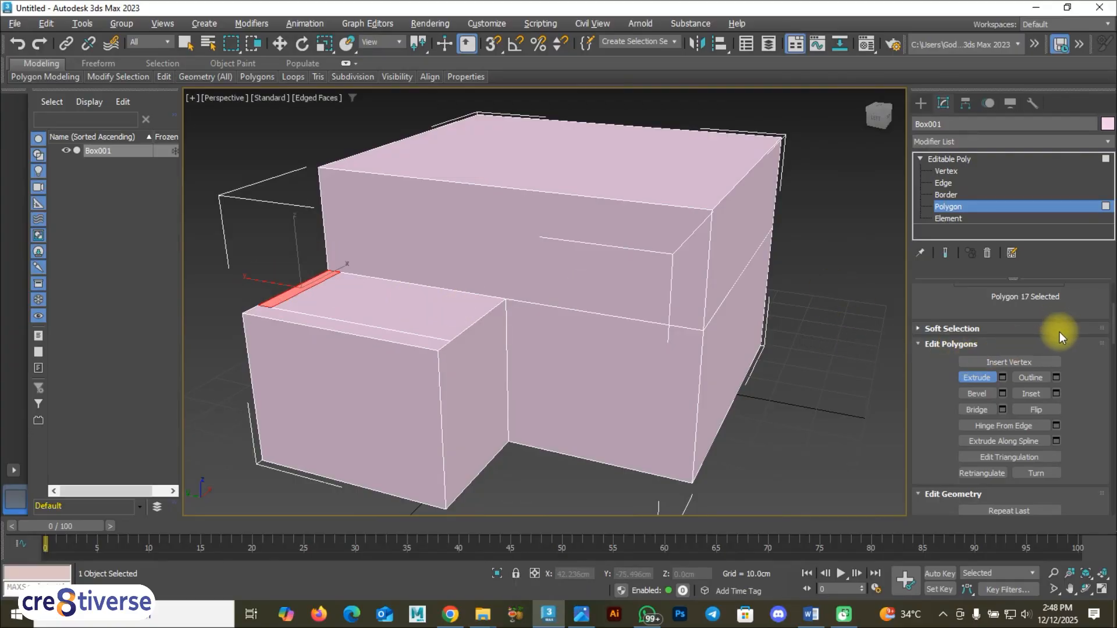
Try to move the long front inner edge on the extension's roof towards the front, and undo the move
{"action": "left_click", "coordinate": [943, 182]}
{"action": "left_click", "coordinate": [297, 309]}
{"action": "left_click", "coordinate": [296, 310]}
{"action": "key", "text": "w"}
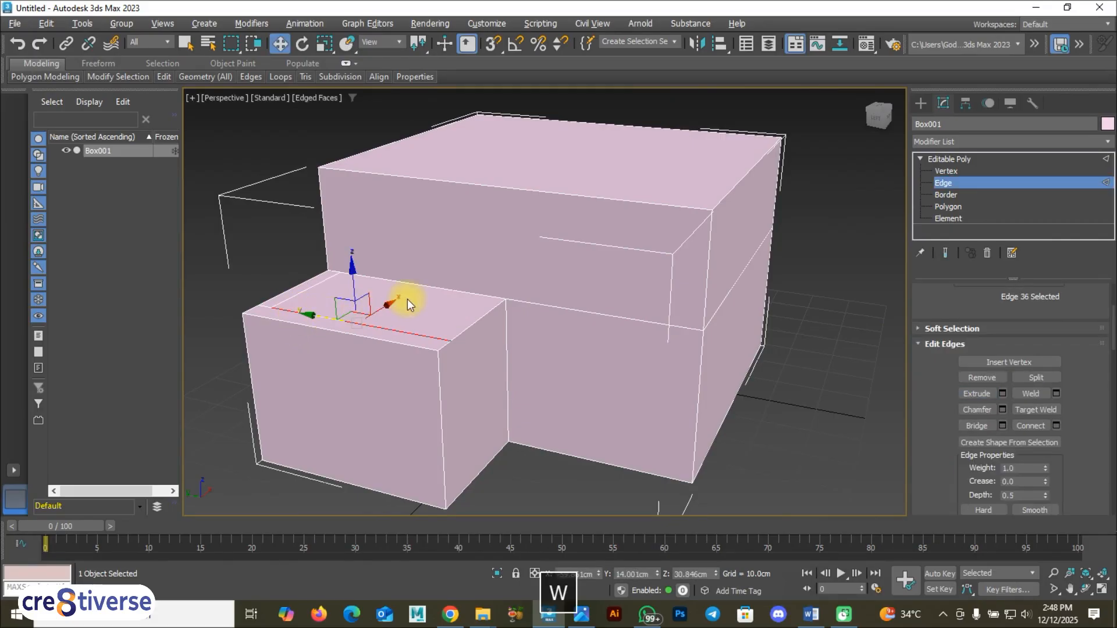
{"action": "left_click_drag", "start_coordinate": [390, 302], "coordinate": [386, 309]}
{"action": "key", "text": "ctrl+z"}
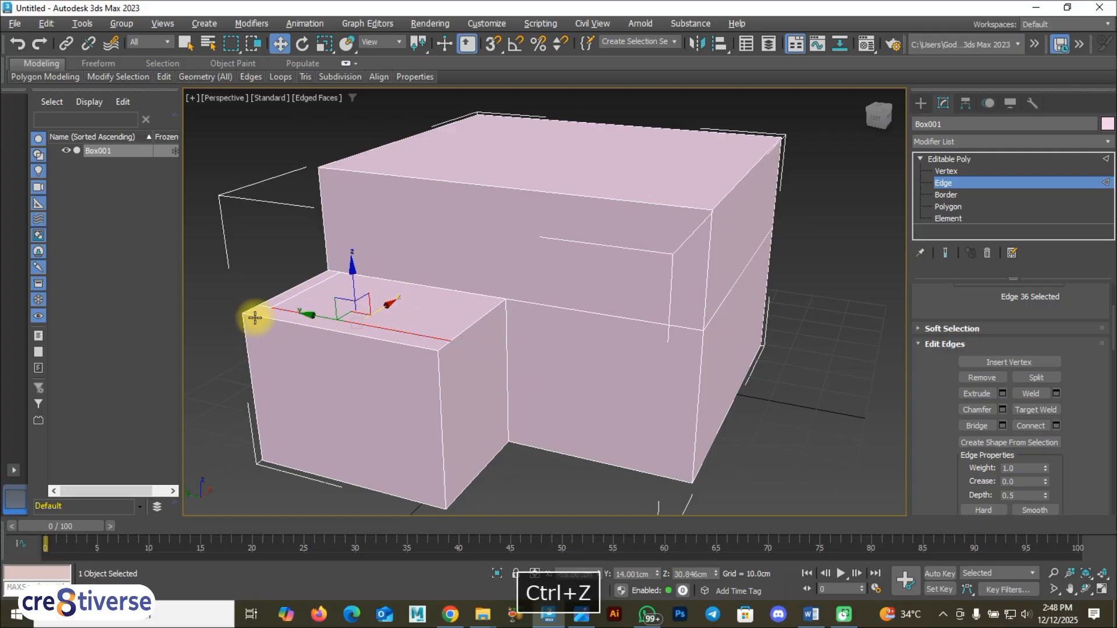
Try to select the long front inner edge together with its short end segment and move them towards the front
{"action": "scroll", "coordinate": [257, 318], "scroll_direction": "up", "scroll_amount": 3}
{"action": "scroll", "coordinate": [257, 318], "scroll_direction": "up", "scroll_amount": 2}
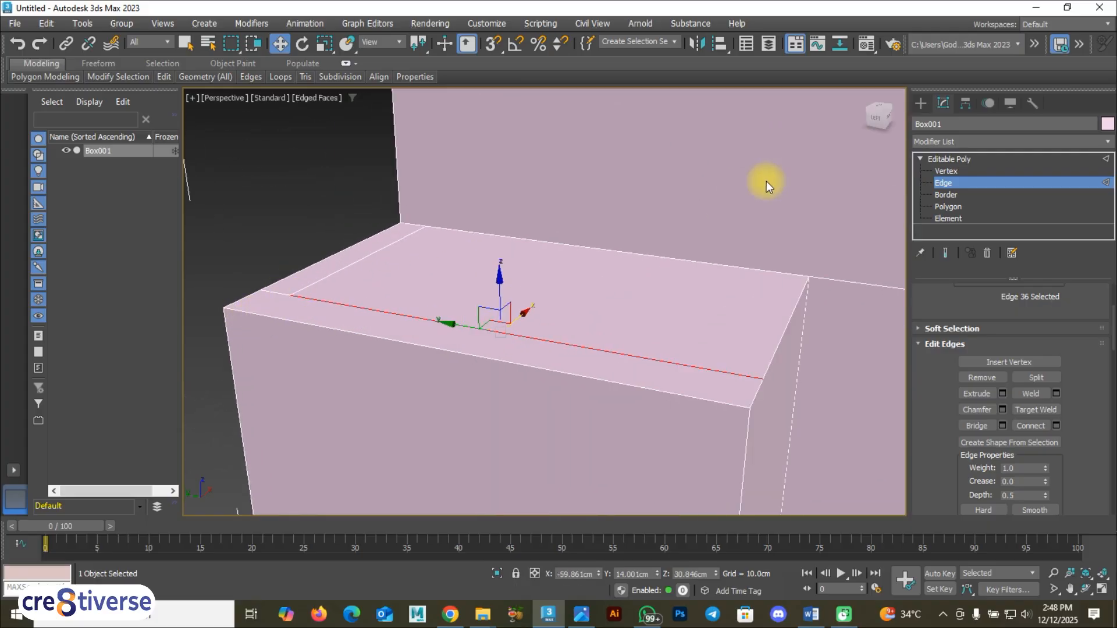
{"action": "left_click", "coordinate": [278, 295], "text": "ctrl"}
{"action": "left_click_drag", "start_coordinate": [414, 289], "coordinate": [407, 298]}
{"action": "key", "text": "ctrl+z"}
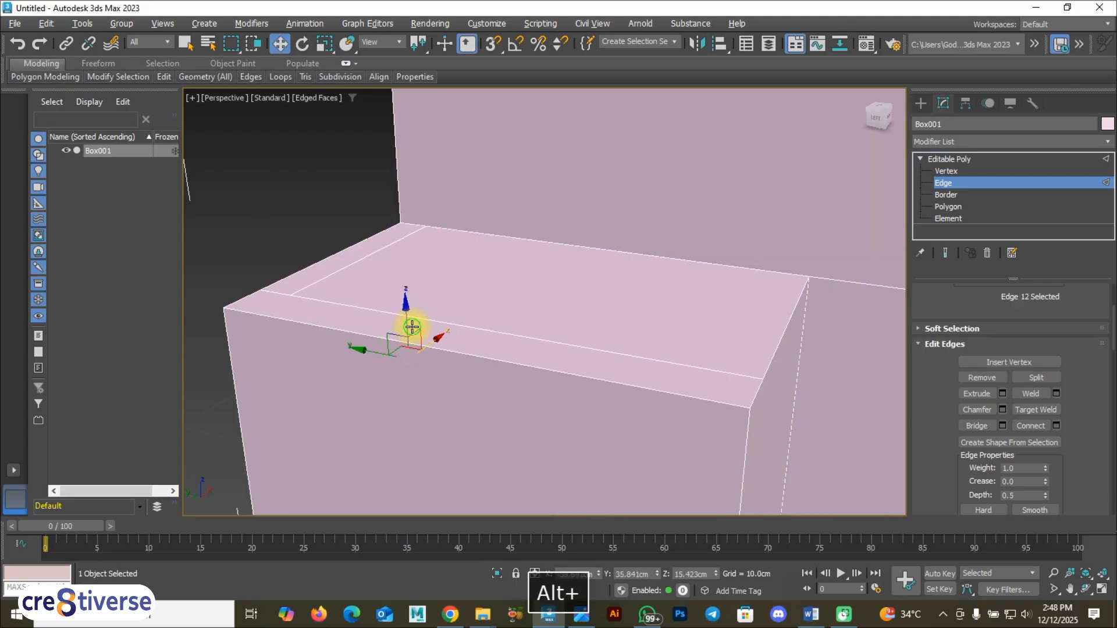
{"action": "left_click", "coordinate": [591, 344]}
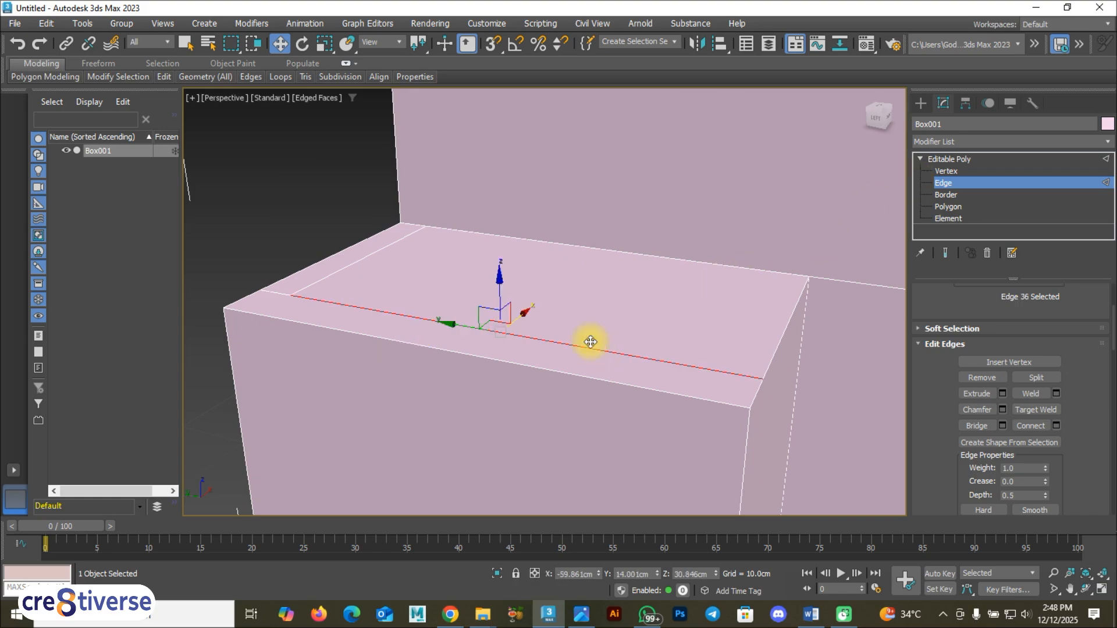
{"action": "left_click", "coordinate": [279, 291], "text": "shift"}
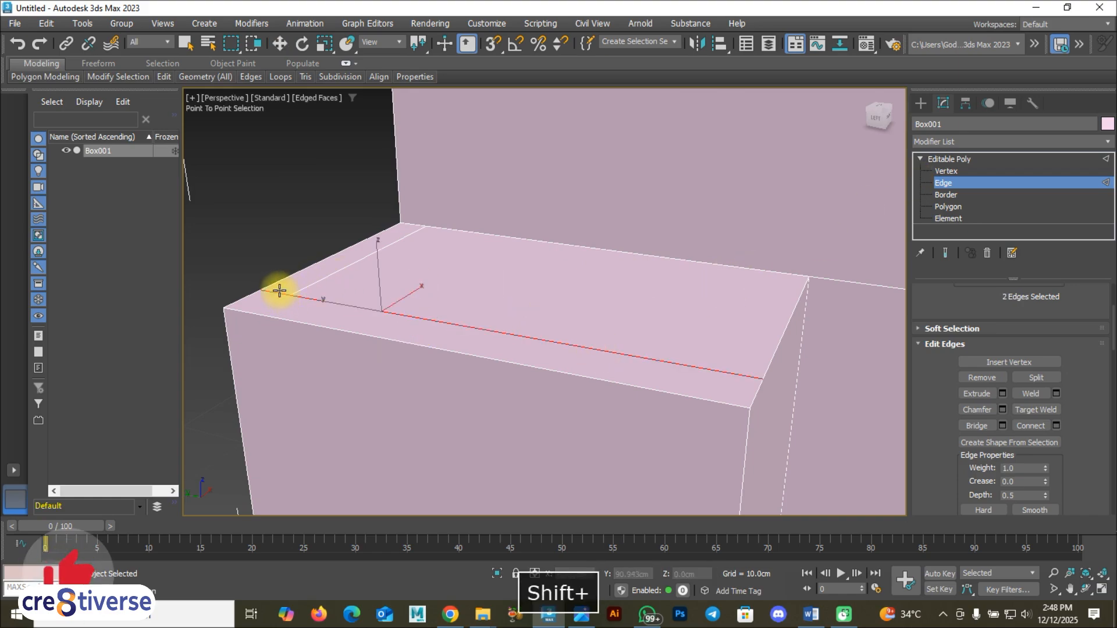
{"action": "key", "text": "w"}
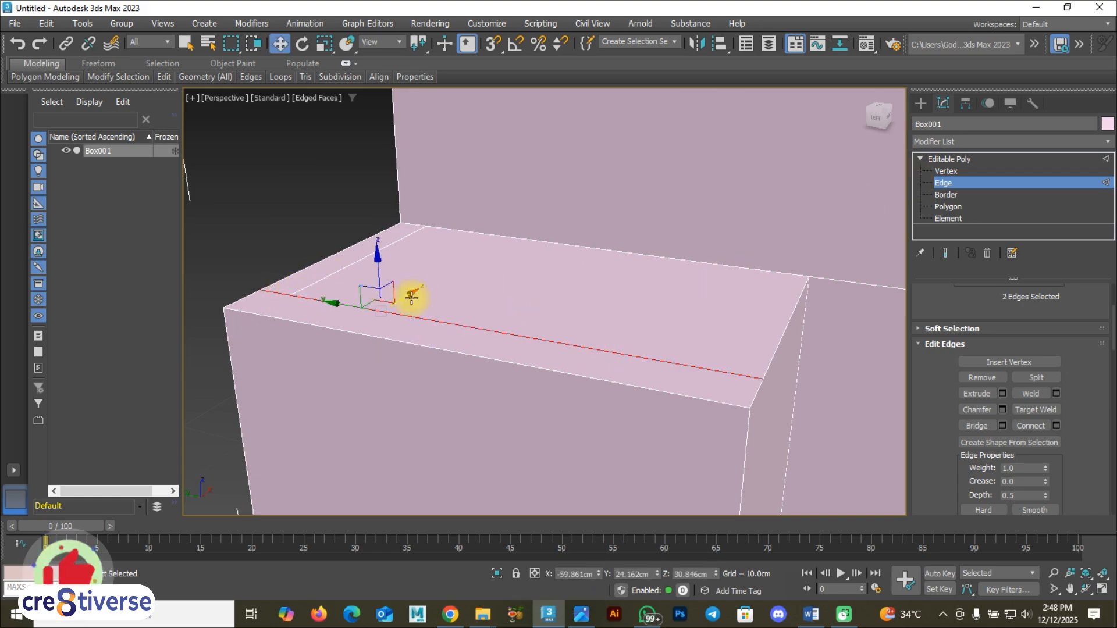
{"action": "left_click", "coordinate": [285, 254]}
Move both front inner edge segments closer to the roof's front edge, and the side inner edge outward to Y about 34 cm
{"action": "left_click", "coordinate": [328, 300]}
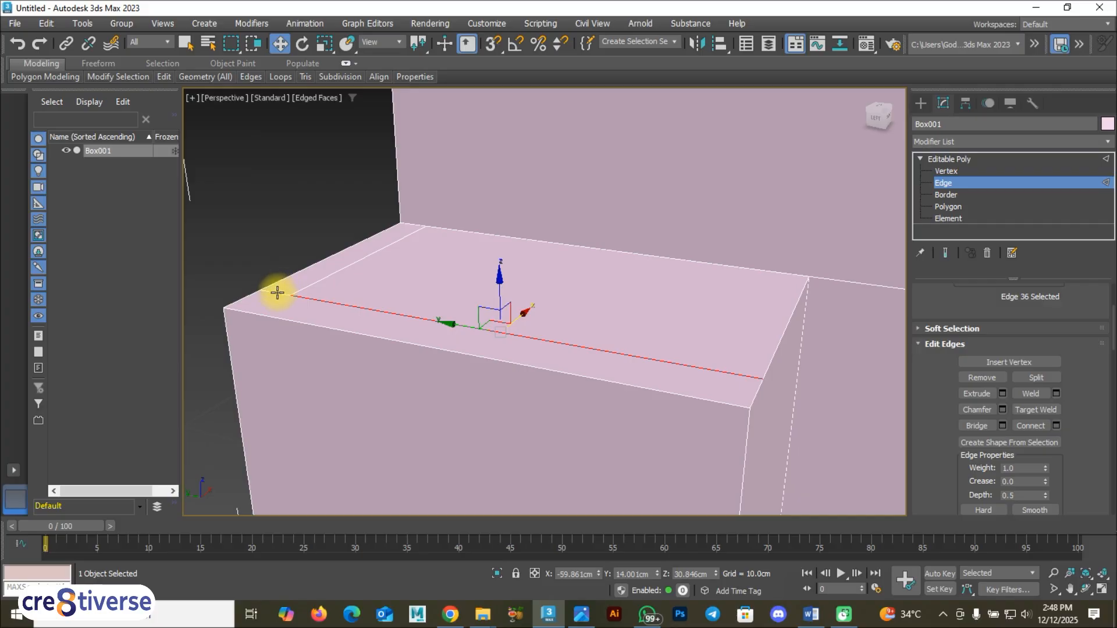
{"action": "left_click", "coordinate": [277, 292], "text": "ctrl"}
{"action": "left_click_drag", "start_coordinate": [410, 297], "coordinate": [407, 301]}
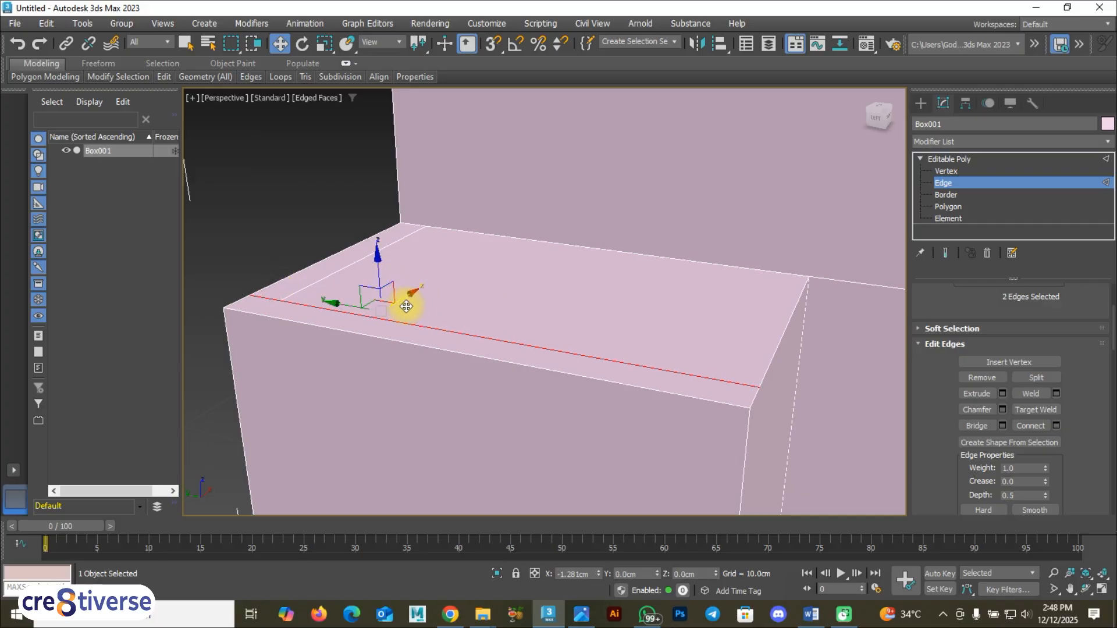
{"action": "left_click_drag", "start_coordinate": [405, 312], "coordinate": [394, 324]}
{"action": "left_click", "coordinate": [329, 278]}
{"action": "left_click_drag", "start_coordinate": [317, 253], "coordinate": [302, 244]}
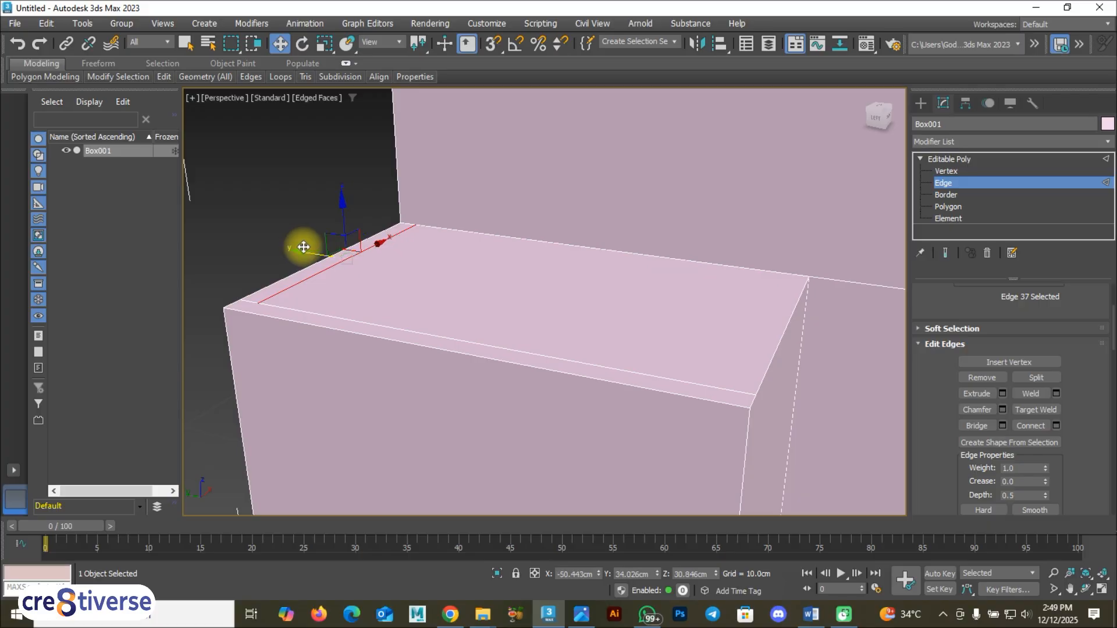
Extrude the two thin border polygons on the extension's roof upward into a parapet reaching Z about 36.6 cm
{"action": "left_click", "coordinate": [954, 209]}
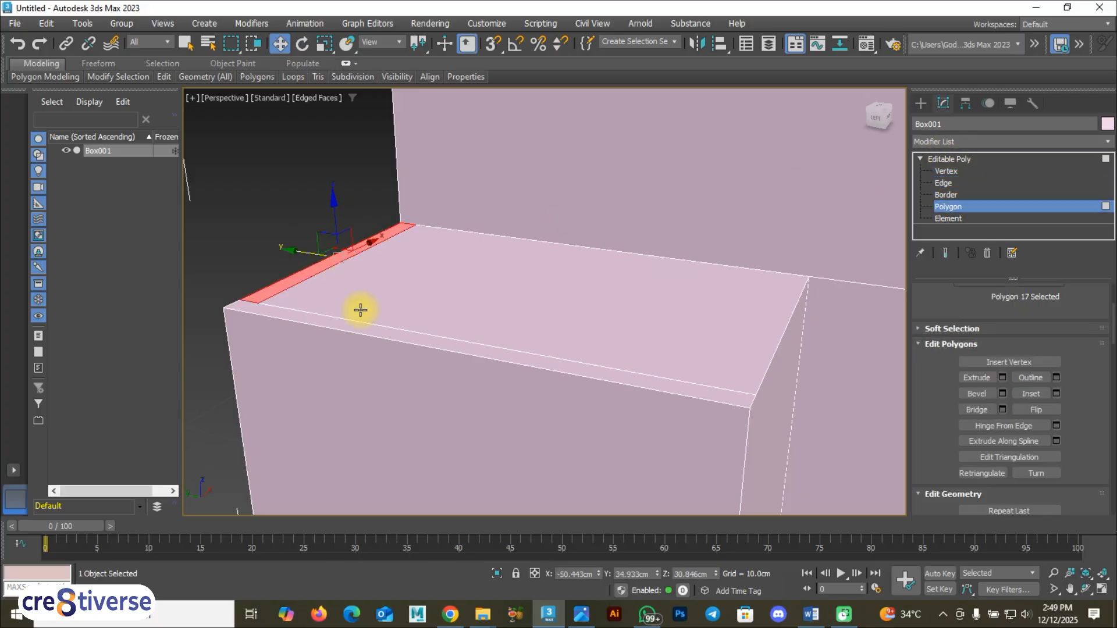
{"action": "left_click", "coordinate": [370, 331], "text": "ctrl"}
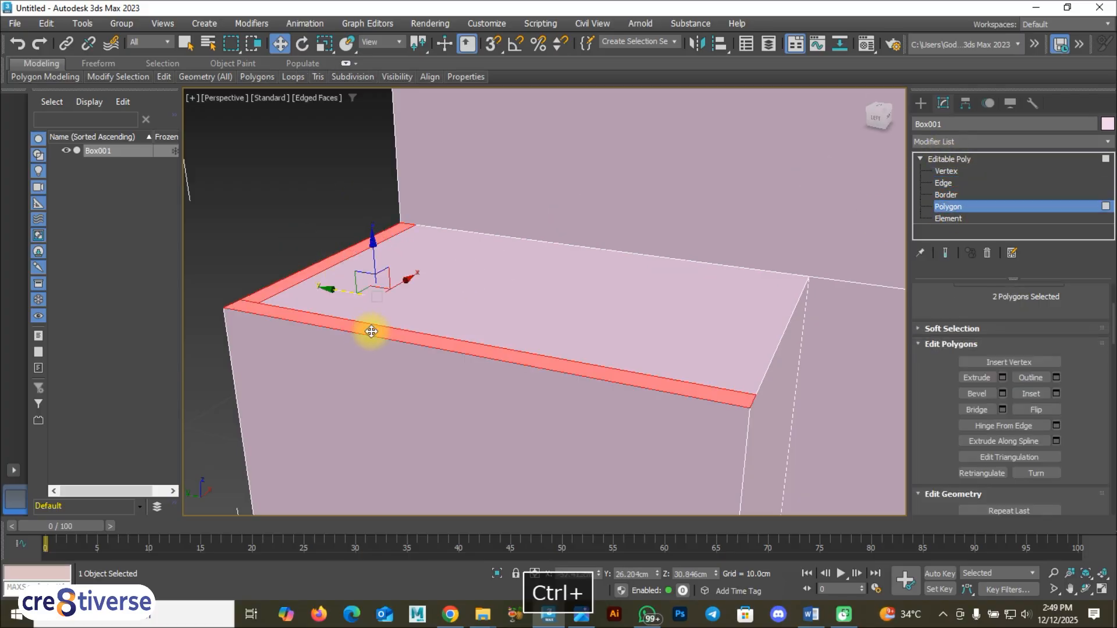
{"action": "left_click", "coordinate": [980, 377]}
{"action": "left_click_drag", "start_coordinate": [419, 325], "coordinate": [414, 312]}
{"action": "middle_click_drag", "start_coordinate": [501, 322], "coordinate": [539, 349], "text": "alt"}
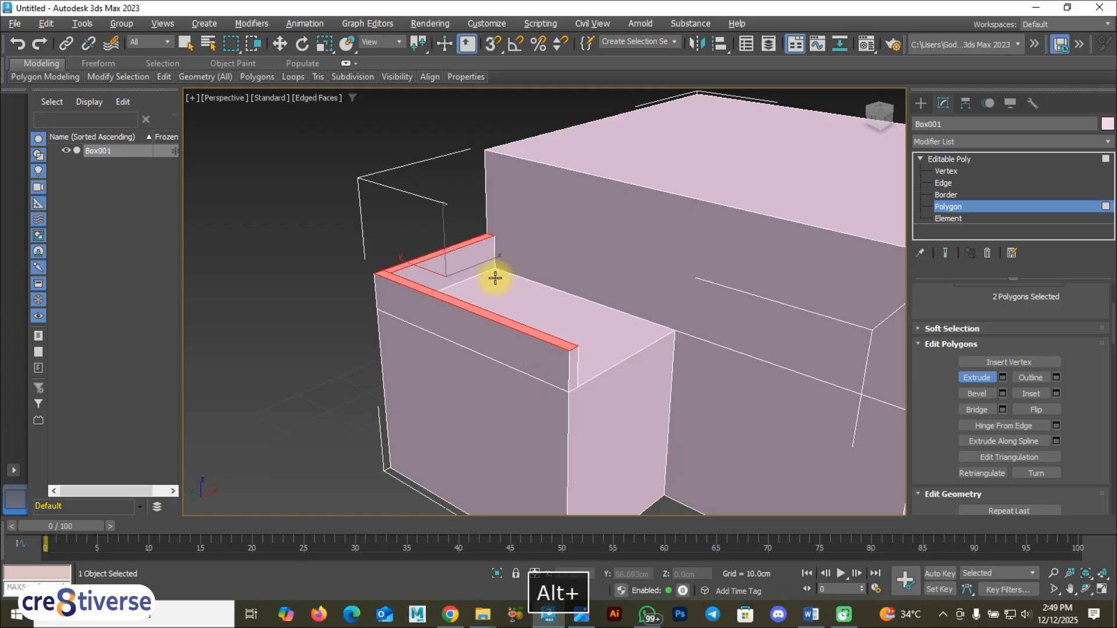
{"action": "key", "text": "w"}
{"action": "left_click_drag", "start_coordinate": [442, 219], "coordinate": [443, 220]}
{"action": "middle_click_drag", "start_coordinate": [543, 341], "coordinate": [554, 439], "text": "alt"}
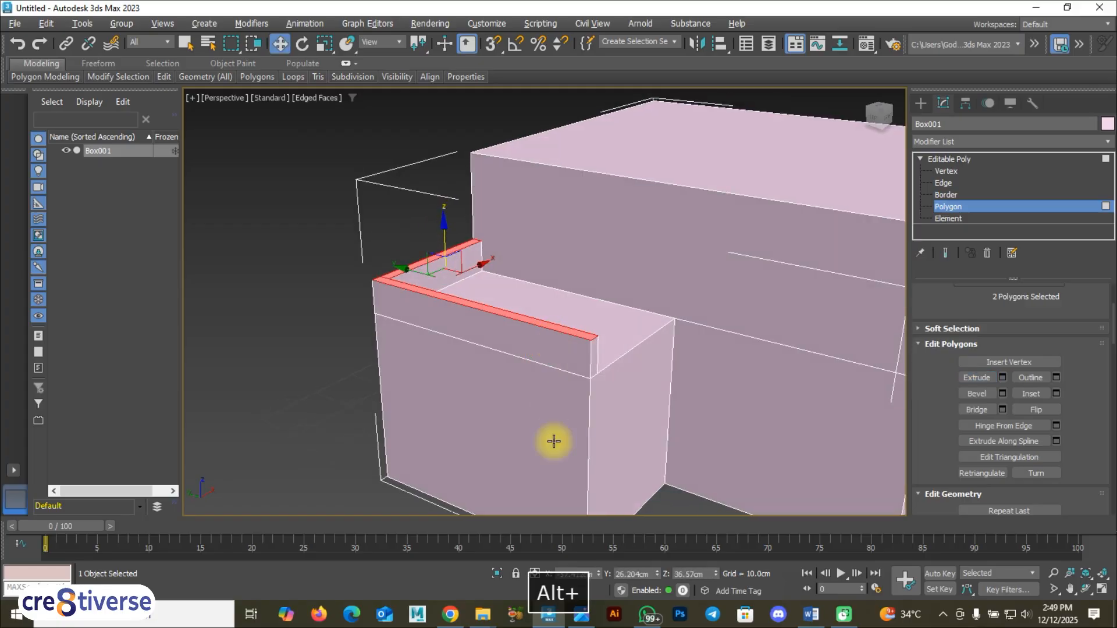
Check the reference image and raise the main building's roof polygon to Z about 56.8 cm, leaving polygon editing
{"action": "left_click", "coordinate": [582, 615]}
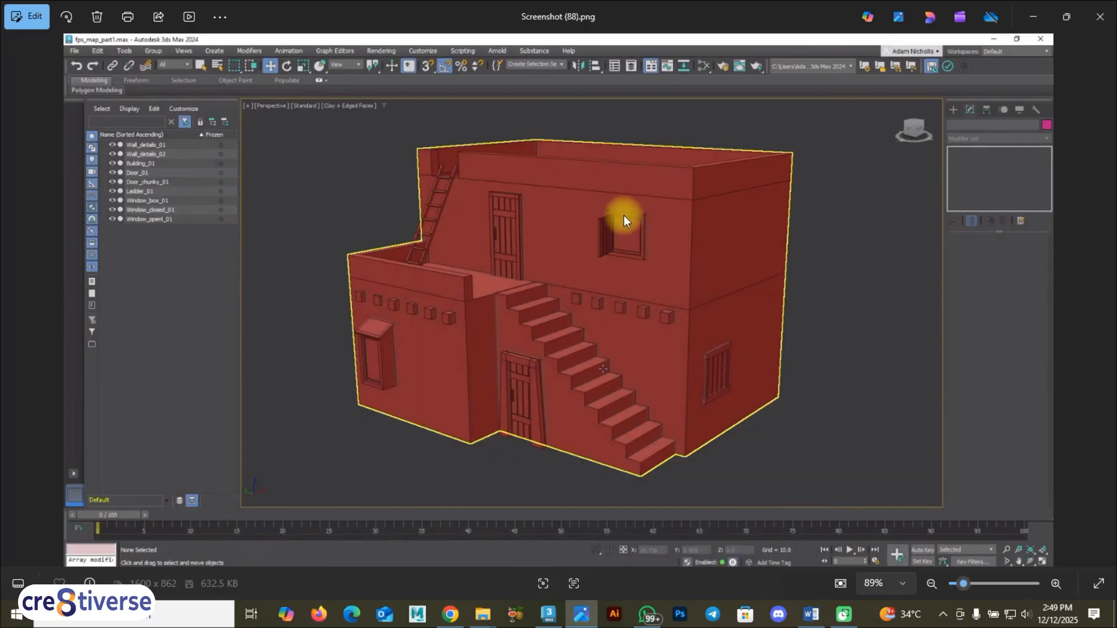
{"action": "left_click", "coordinate": [548, 613]}
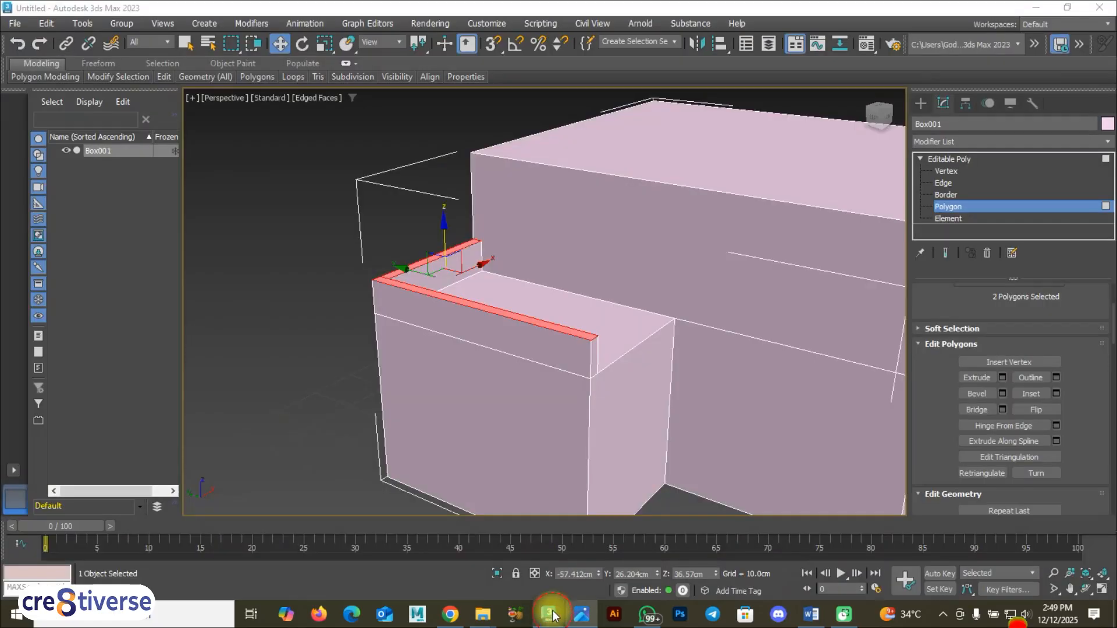
{"action": "mouse_move", "coordinate": [571, 352]}
{"action": "middle_mouse_down", "text": "alt"}
{"action": "mouse_move", "coordinate": [584, 337]}
{"action": "mouse_move", "coordinate": [575, 345]}
{"action": "middle_mouse_up", "text": "alt"}
{"action": "middle_click_drag", "start_coordinate": [706, 302], "coordinate": [678, 209], "text": "alt"}
{"action": "left_click", "coordinate": [679, 210]}
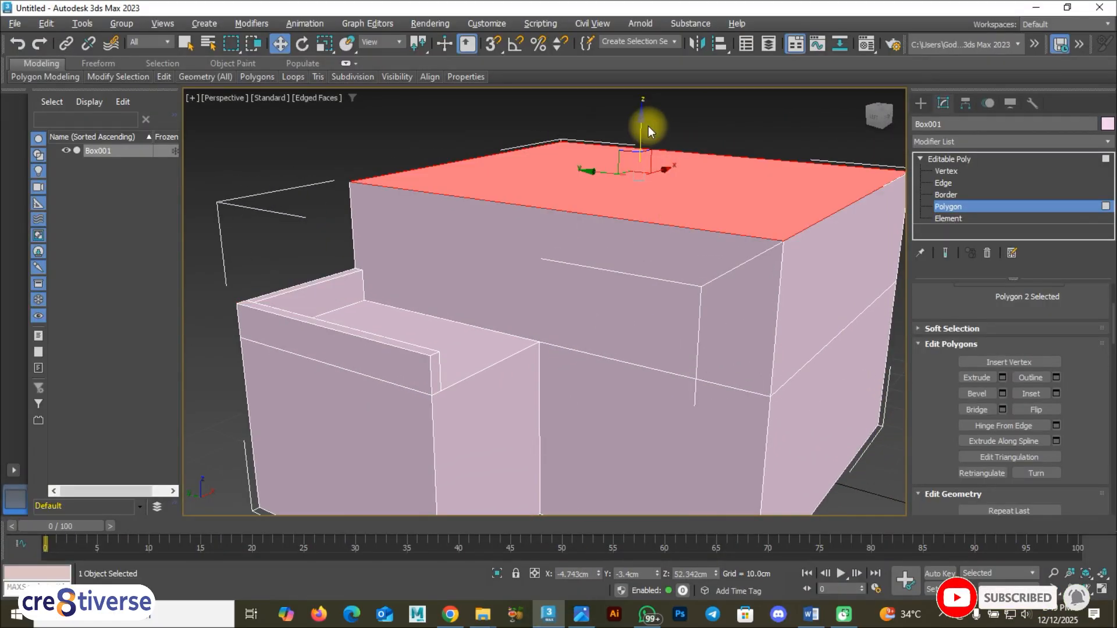
{"action": "mouse_move", "coordinate": [638, 112]}
{"action": "left_mouse_down"}
{"action": "mouse_move", "coordinate": [643, 94]}
{"action": "mouse_move", "coordinate": [654, 115]}
{"action": "left_mouse_up"}
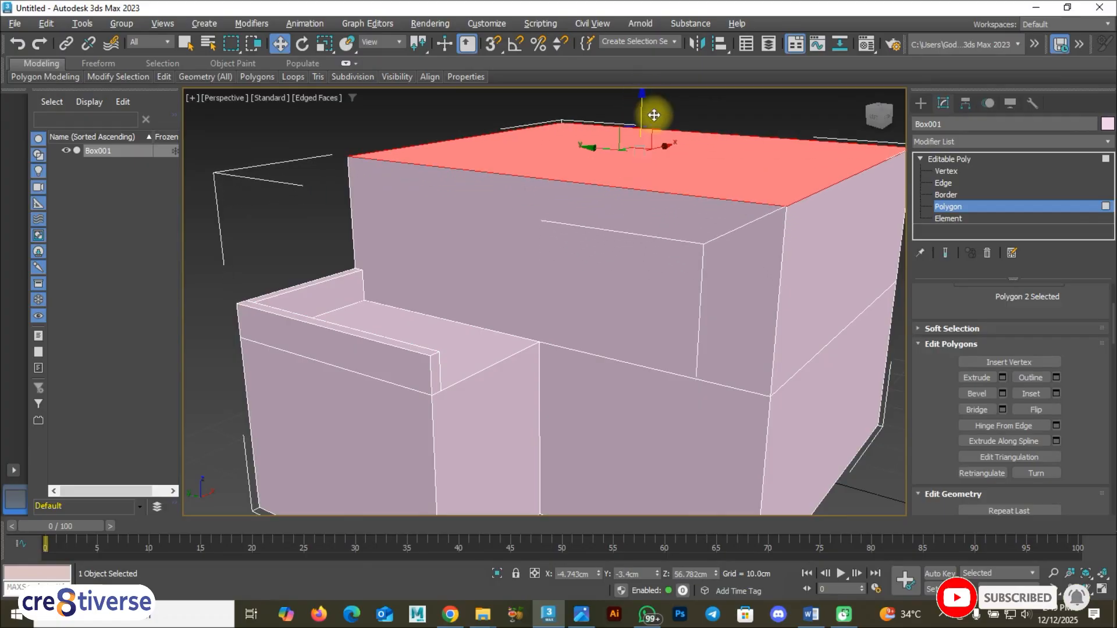
{"action": "left_click", "coordinate": [954, 158]}
{"action": "left_click", "coordinate": [342, 134]}
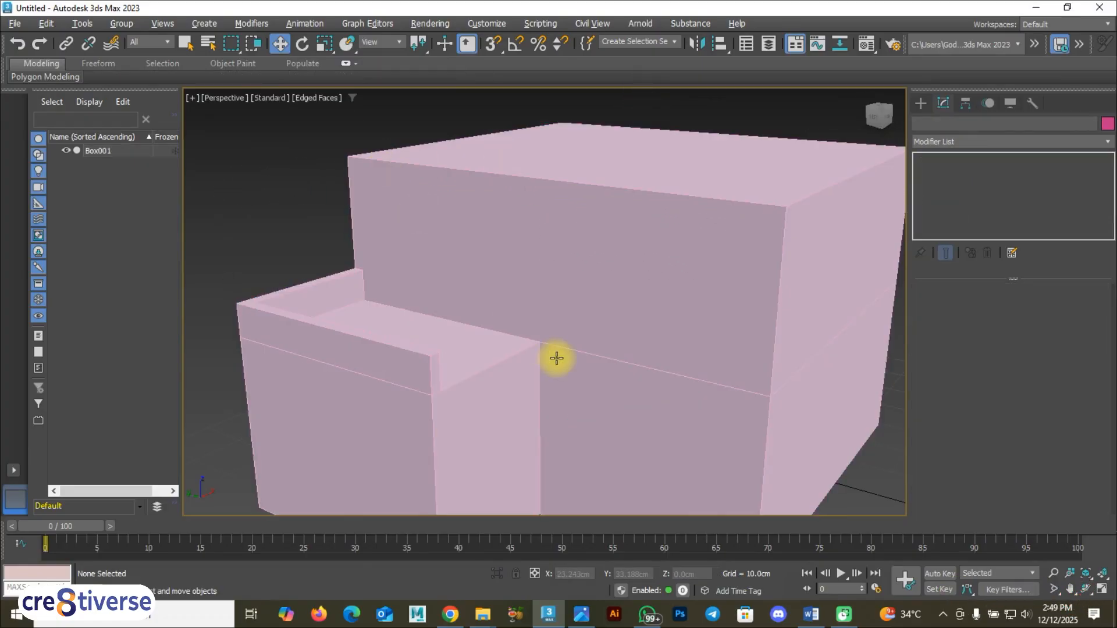
Examine the building's overall shape from several angles, with edged faces turned off and on again
{"action": "scroll", "coordinate": [556, 357], "scroll_direction": "down", "scroll_amount": 2}
{"action": "middle_click_drag", "start_coordinate": [556, 356], "coordinate": [574, 391], "text": "alt"}
{"action": "scroll", "coordinate": [576, 393], "scroll_direction": "up", "scroll_amount": 4}
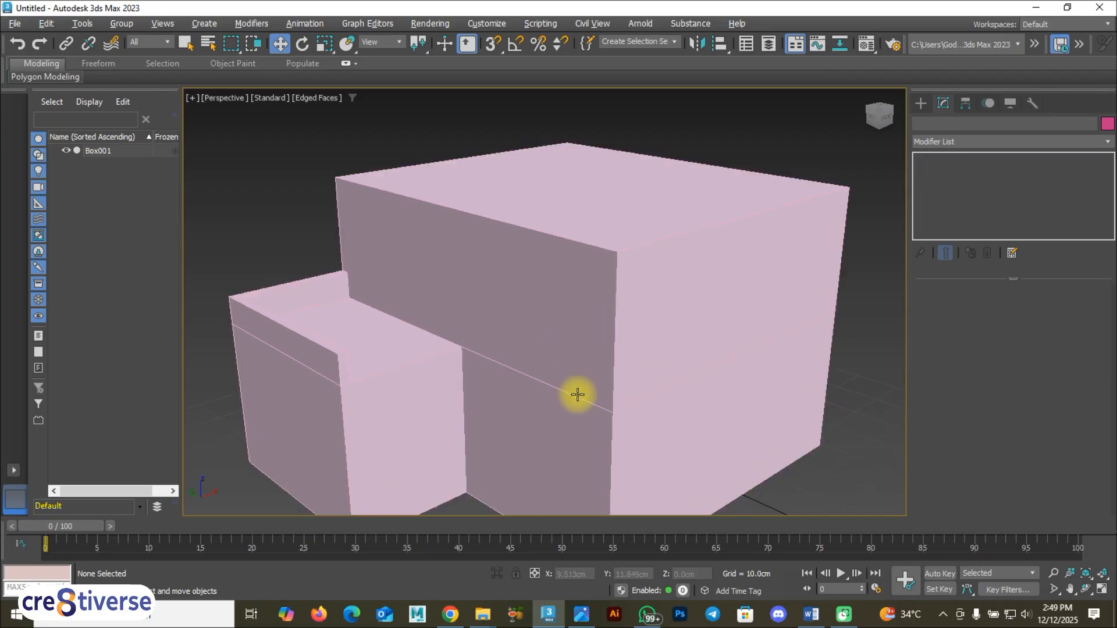
{"action": "left_click", "coordinate": [592, 367]}
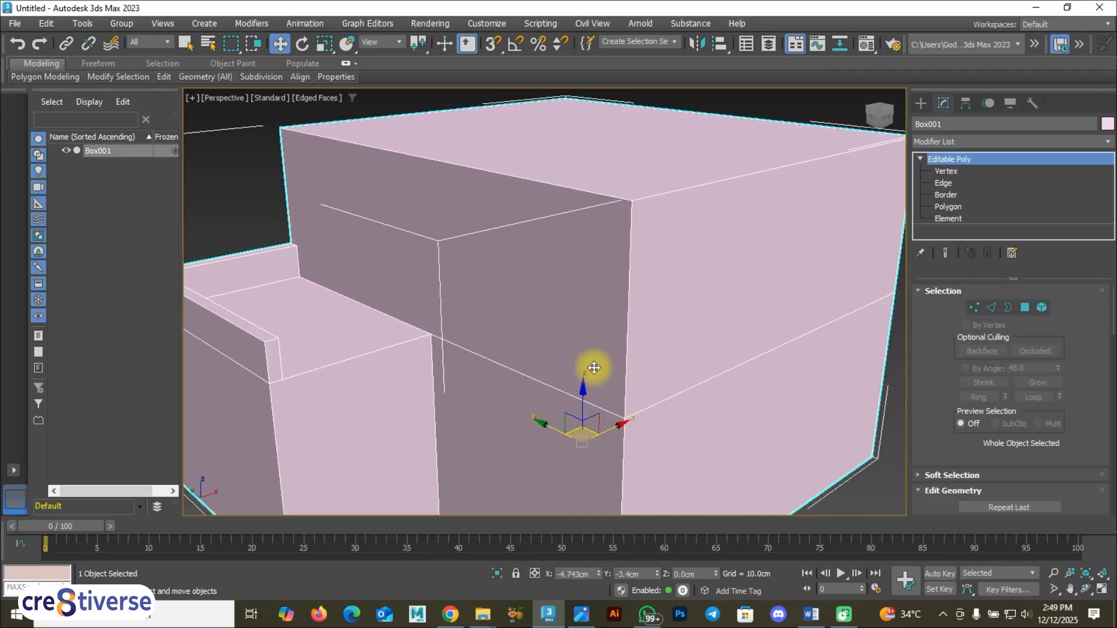
{"action": "key", "text": "F4"}
{"action": "key", "text": "F4"}
{"action": "key", "text": "F4"}
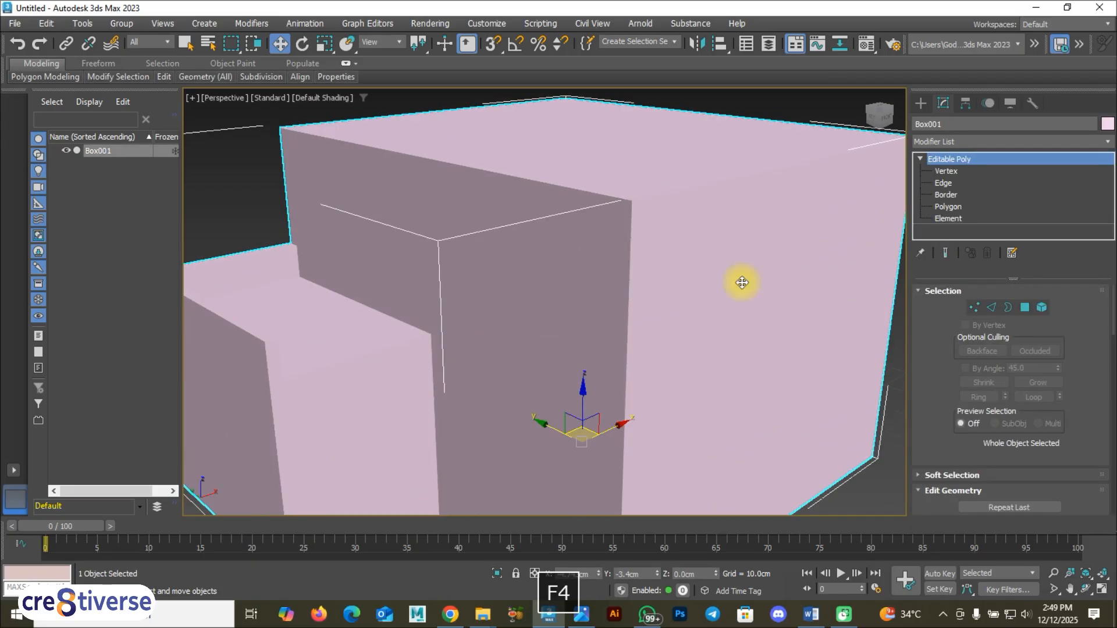
{"action": "key", "text": "F4"}
{"action": "mouse_move", "coordinate": [506, 417]}
{"action": "middle_mouse_down", "text": "alt"}
{"action": "mouse_move", "coordinate": [531, 406]}
{"action": "mouse_move", "coordinate": [521, 424]}
{"action": "middle_mouse_up", "text": "alt"}
Compare the building with the reference image and set the viewport shading to Clay with edged faces
{"action": "left_click", "coordinate": [579, 611]}
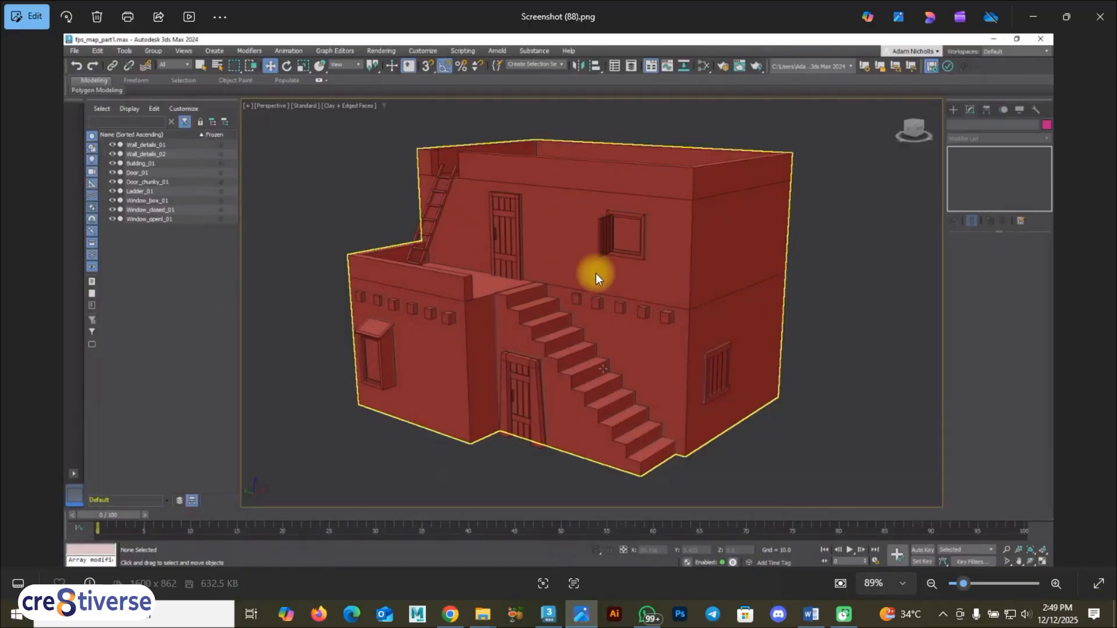
{"action": "left_click", "coordinate": [549, 614]}
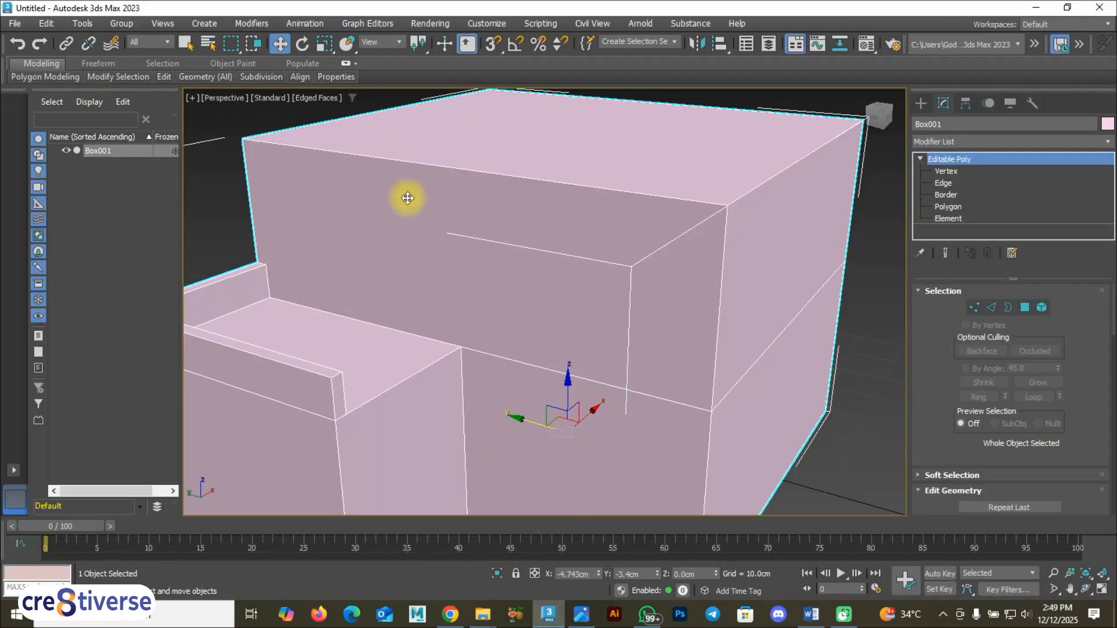
{"action": "left_click", "coordinate": [318, 99]}
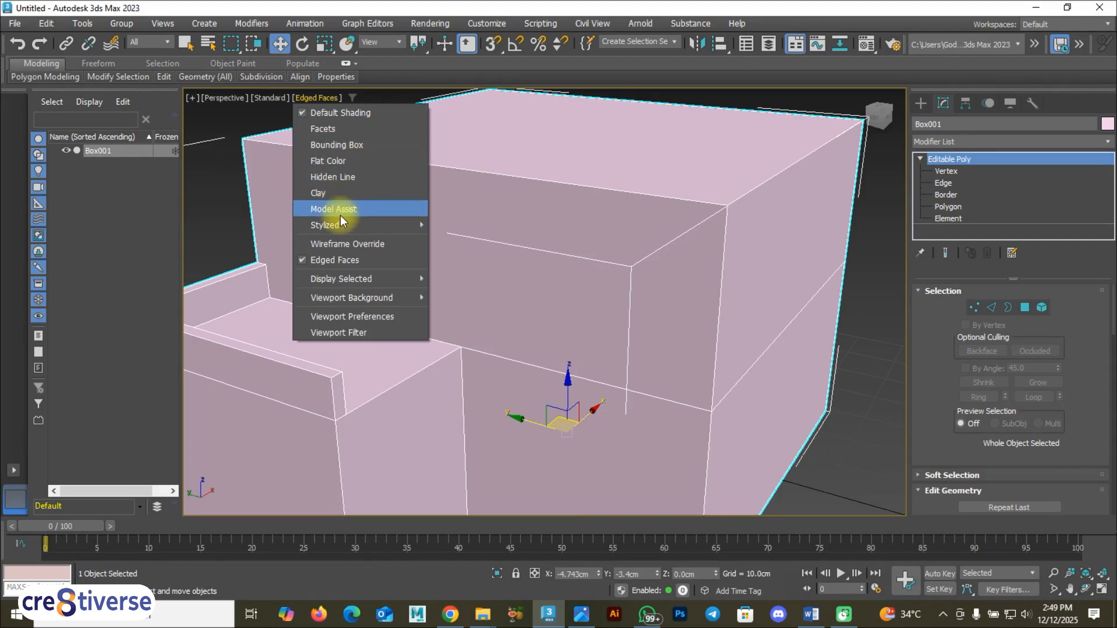
{"action": "left_click", "coordinate": [318, 193]}
{"action": "middle_click_drag", "start_coordinate": [589, 283], "coordinate": [604, 301], "text": "alt"}
{"action": "left_click", "coordinate": [796, 408]}
{"action": "left_click", "coordinate": [615, 270]}
{"action": "left_click", "coordinate": [619, 271]}
{"action": "scroll", "coordinate": [620, 271], "scroll_direction": "up", "scroll_amount": 2}
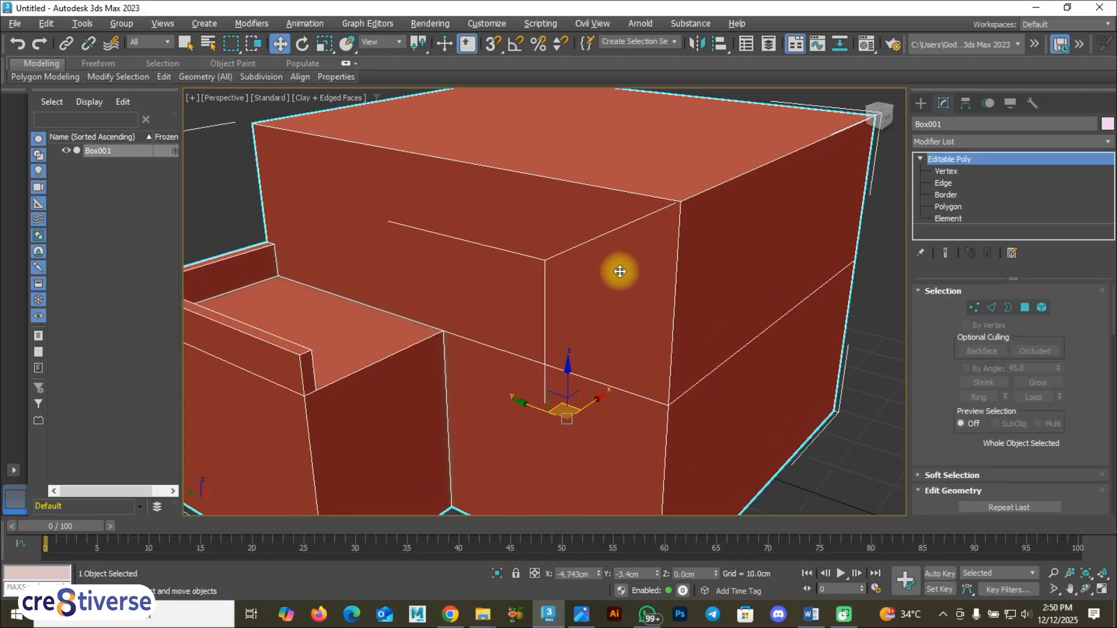
{"action": "middle_click_drag", "start_coordinate": [620, 271], "coordinate": [638, 269], "text": "alt"}
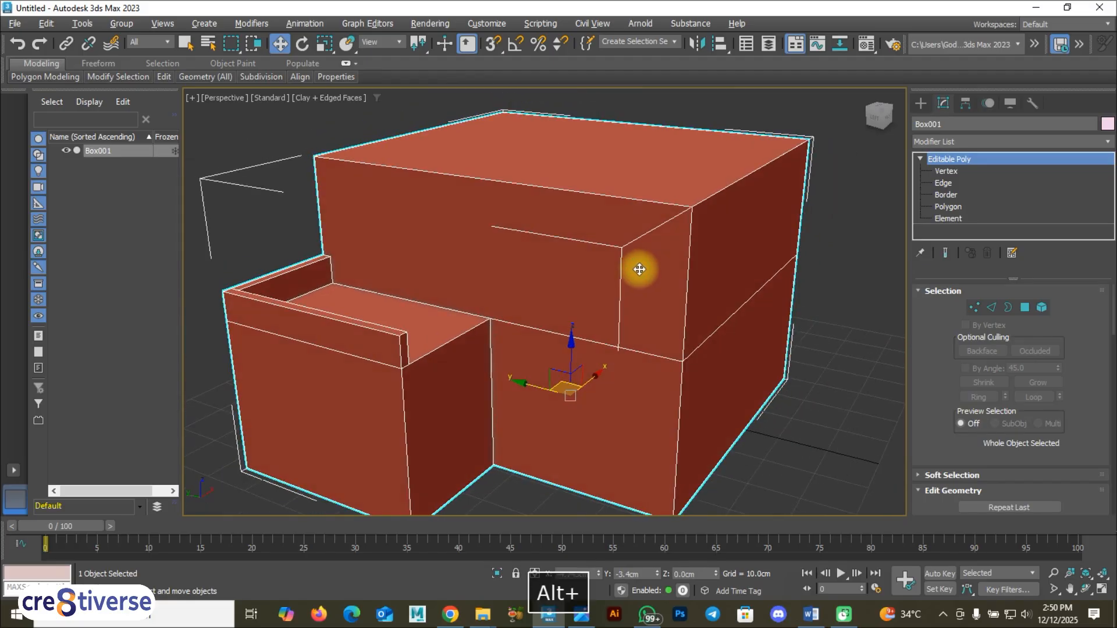
Deselect the building and start a standard Box primitive with AutoGrid enabled
{"action": "left_click", "coordinate": [920, 103]}
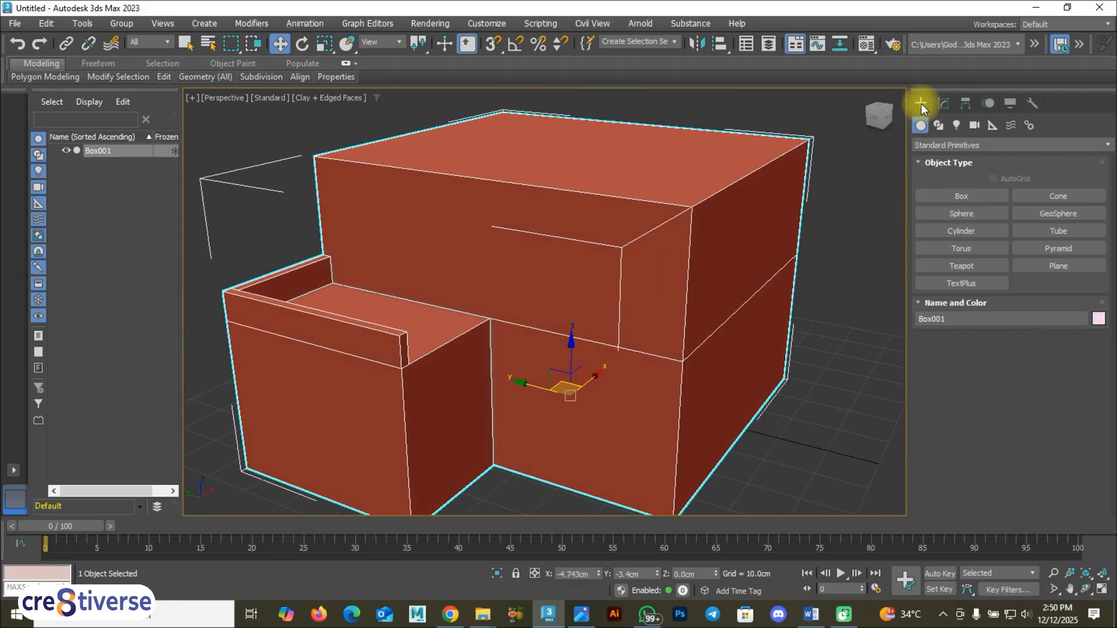
{"action": "left_click", "coordinate": [859, 148]}
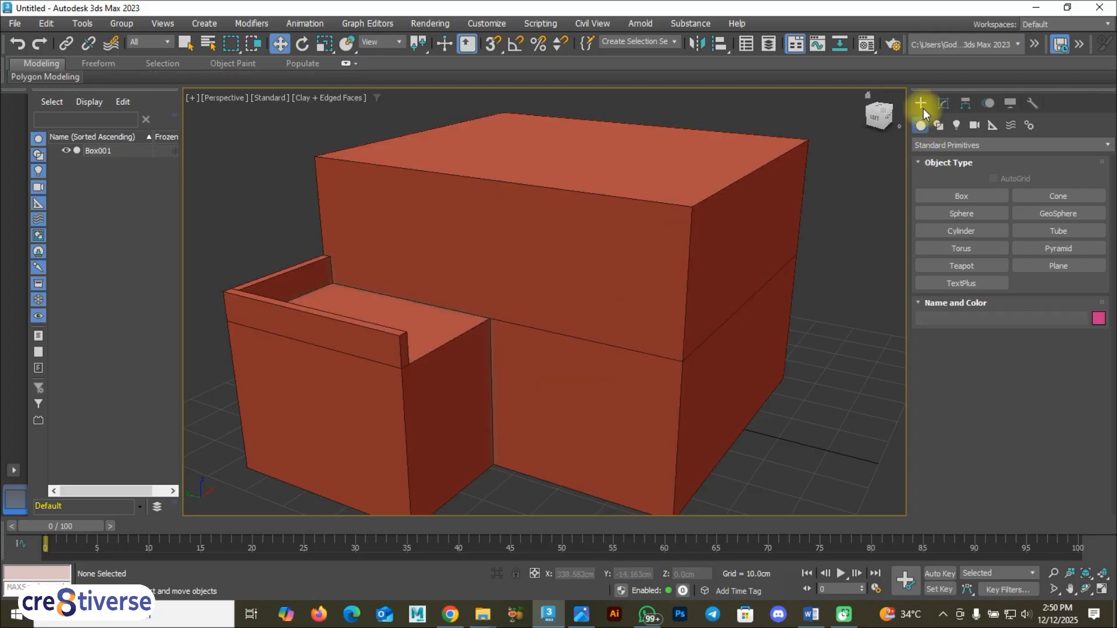
{"action": "left_click", "coordinate": [966, 197]}
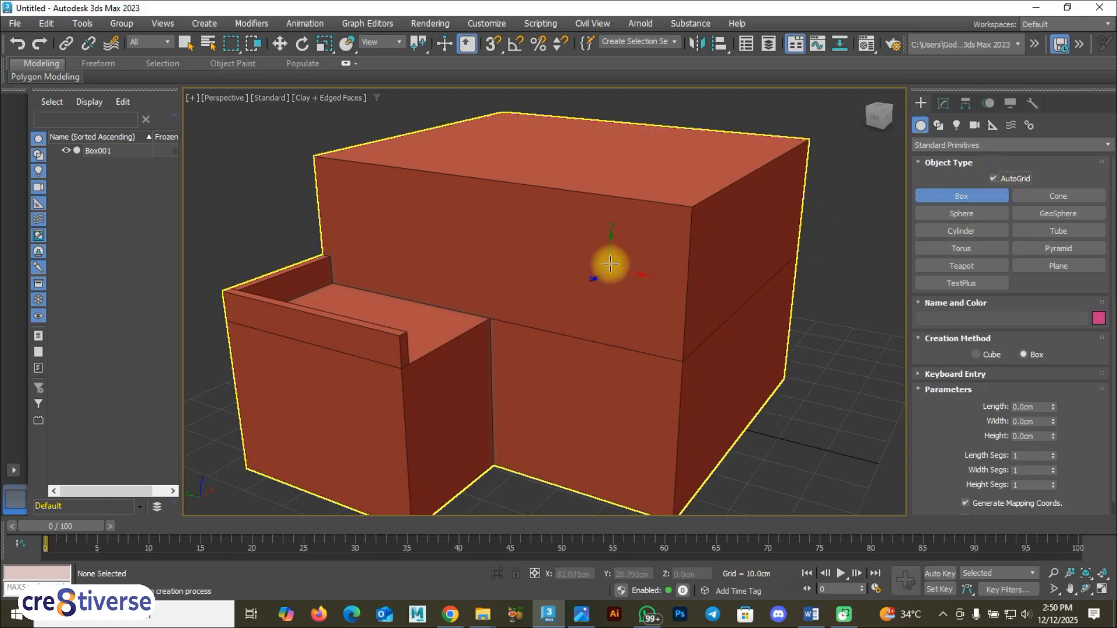
{"action": "left_click", "coordinate": [990, 178]}
{"action": "left_click_drag", "start_coordinate": [840, 389], "coordinate": [842, 449]}
{"action": "left_click", "coordinate": [845, 365]}
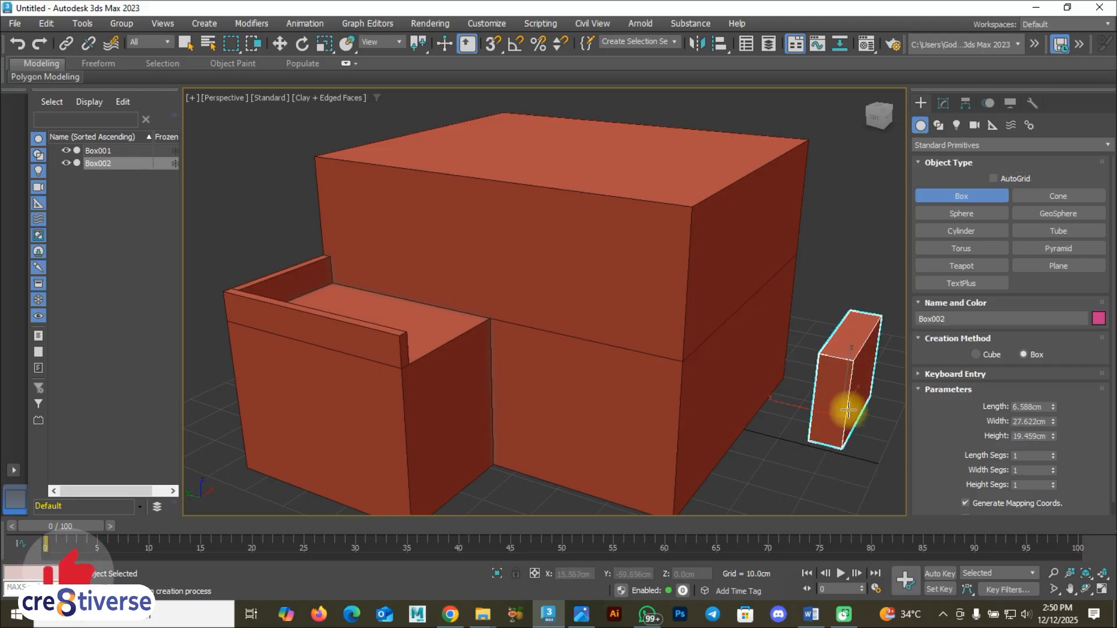
{"action": "key", "text": "ctrl+z"}
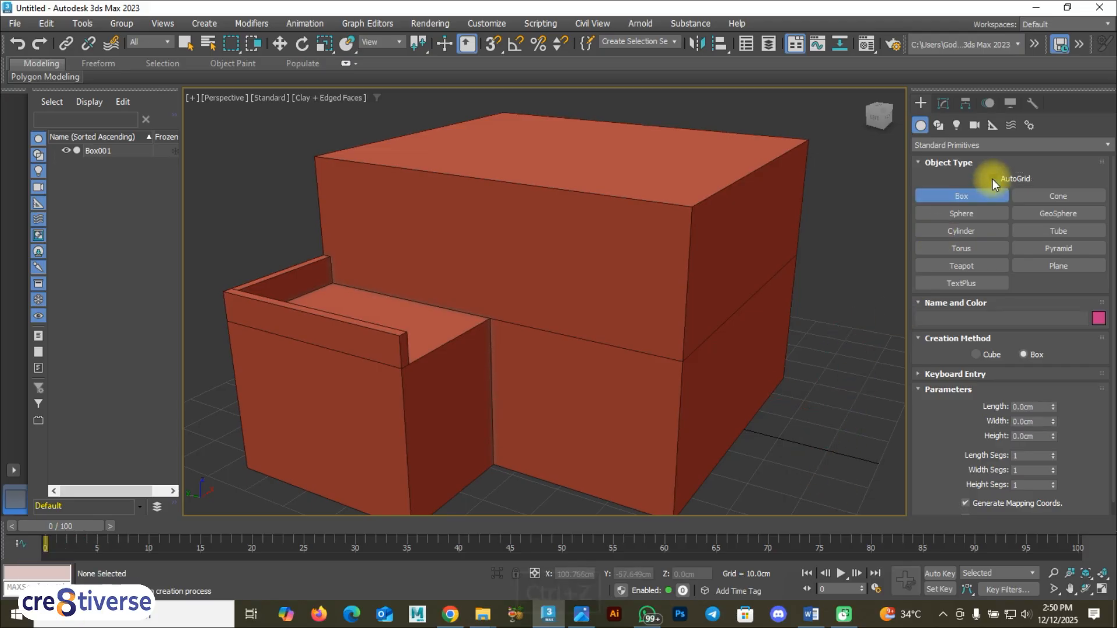
{"action": "left_click", "coordinate": [992, 179]}
{"action": "left_click_drag", "start_coordinate": [593, 244], "coordinate": [644, 309]}
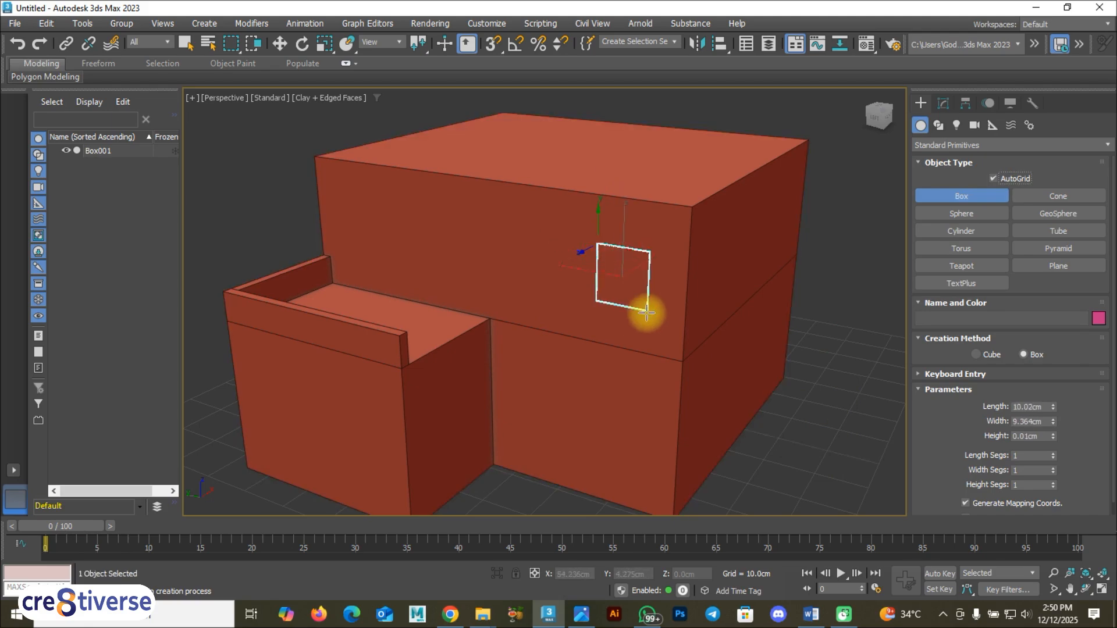
{"action": "left_click", "coordinate": [630, 326]}
{"action": "key", "text": "ctrl+z"}
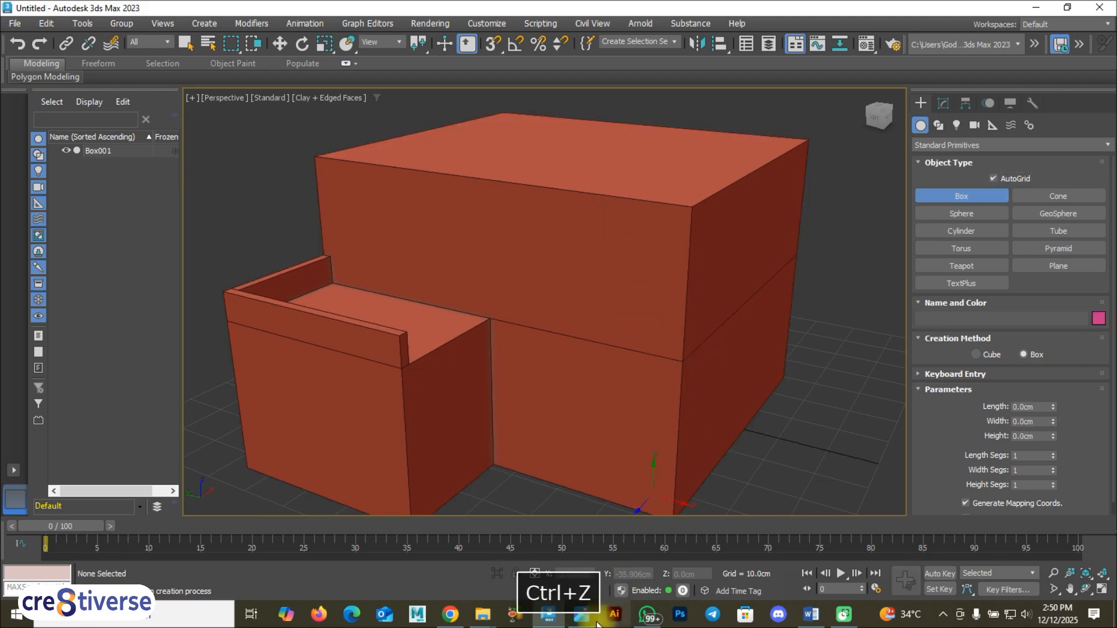
Check the reference image and draw a box about 6.1 × 7.3 × 2.1 cm on the upper storey's front wall near the corner
{"action": "left_click", "coordinate": [582, 616]}
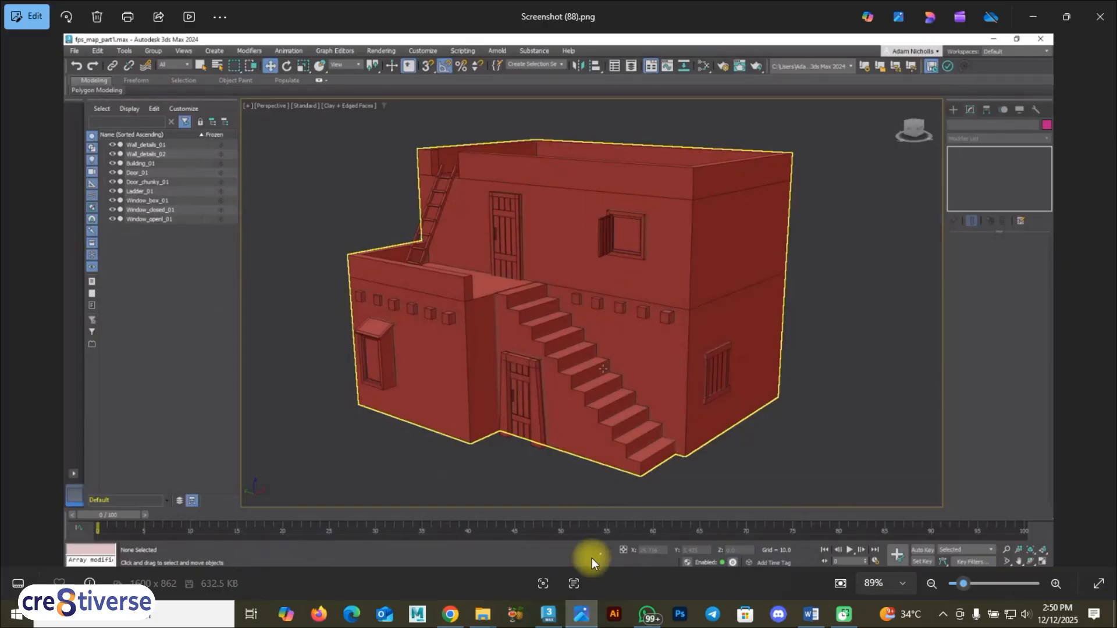
{"action": "left_click", "coordinate": [548, 616]}
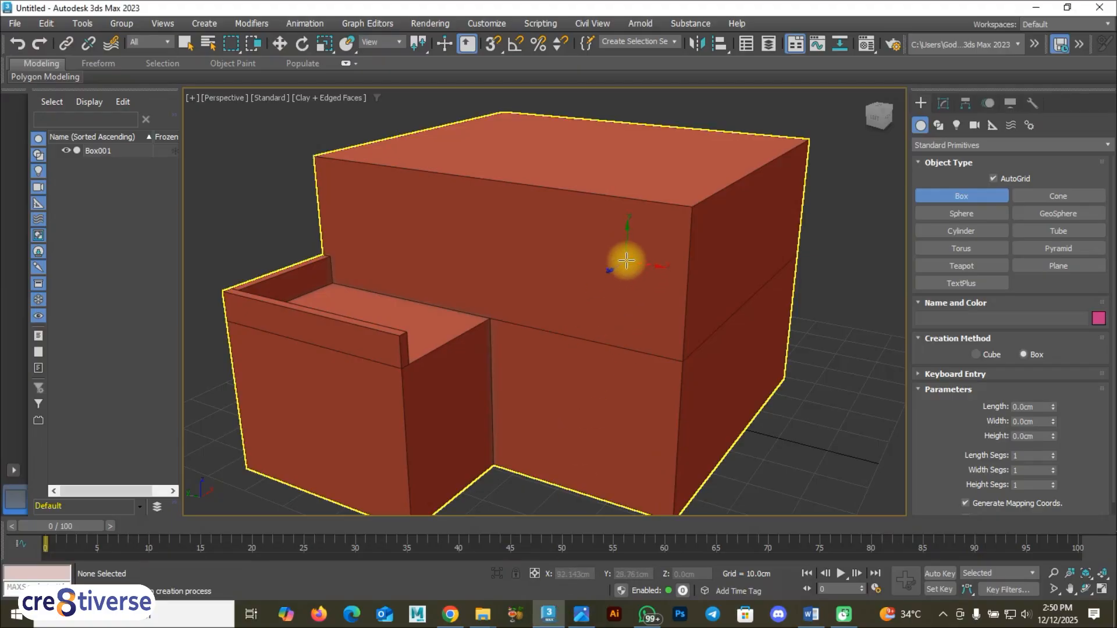
{"action": "left_click_drag", "start_coordinate": [633, 269], "coordinate": [664, 300]}
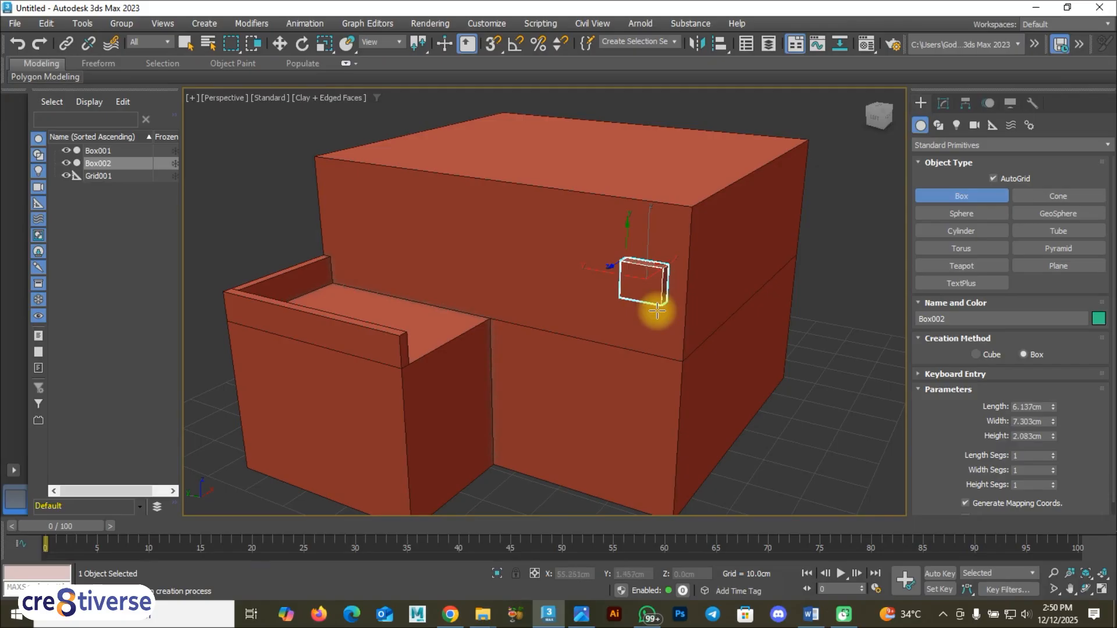
{"action": "left_click", "coordinate": [656, 311]}
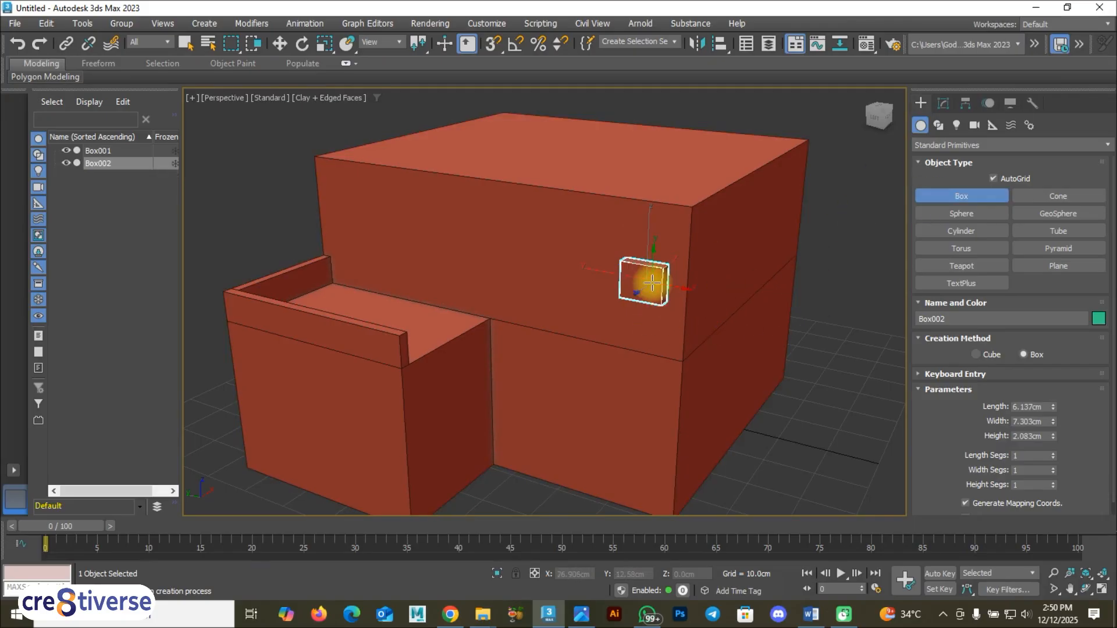
Convert the small wall box to an editable poly and compare its placement with the window in the reference image
{"action": "key", "text": "w"}
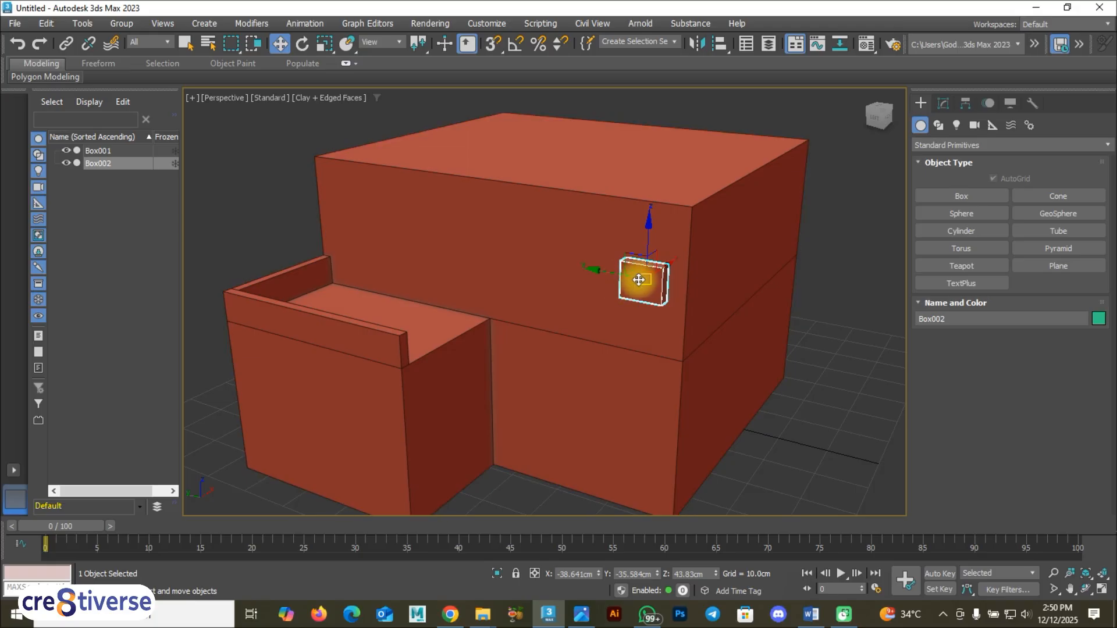
{"action": "right_click", "coordinate": [645, 283]}
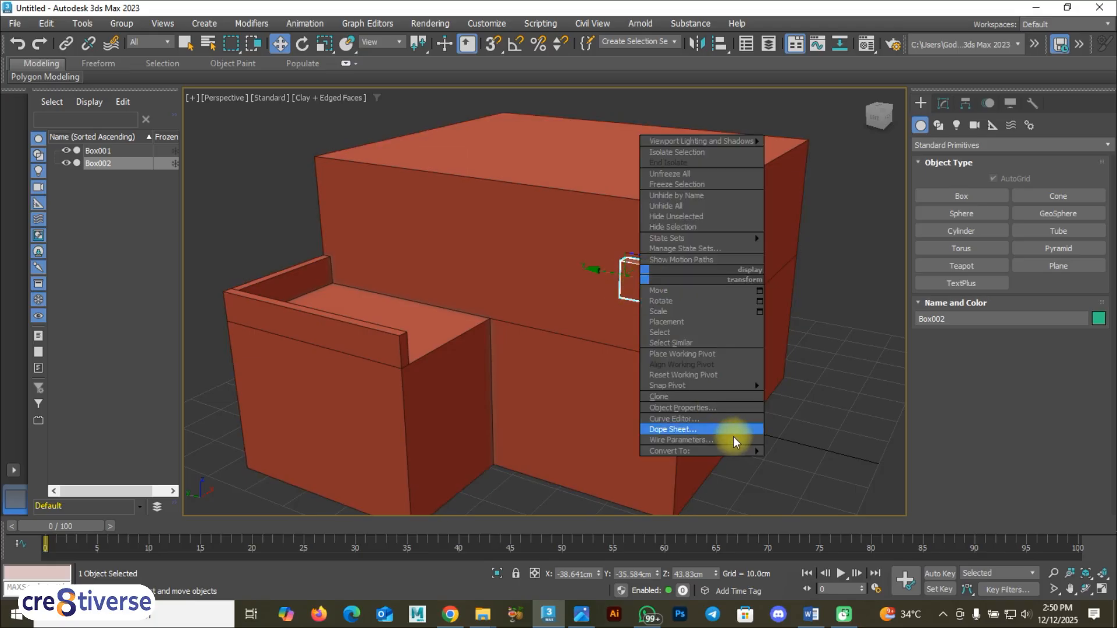
{"action": "mouse_move", "coordinate": [737, 451]}
{"action": "left_click", "coordinate": [812, 461]}
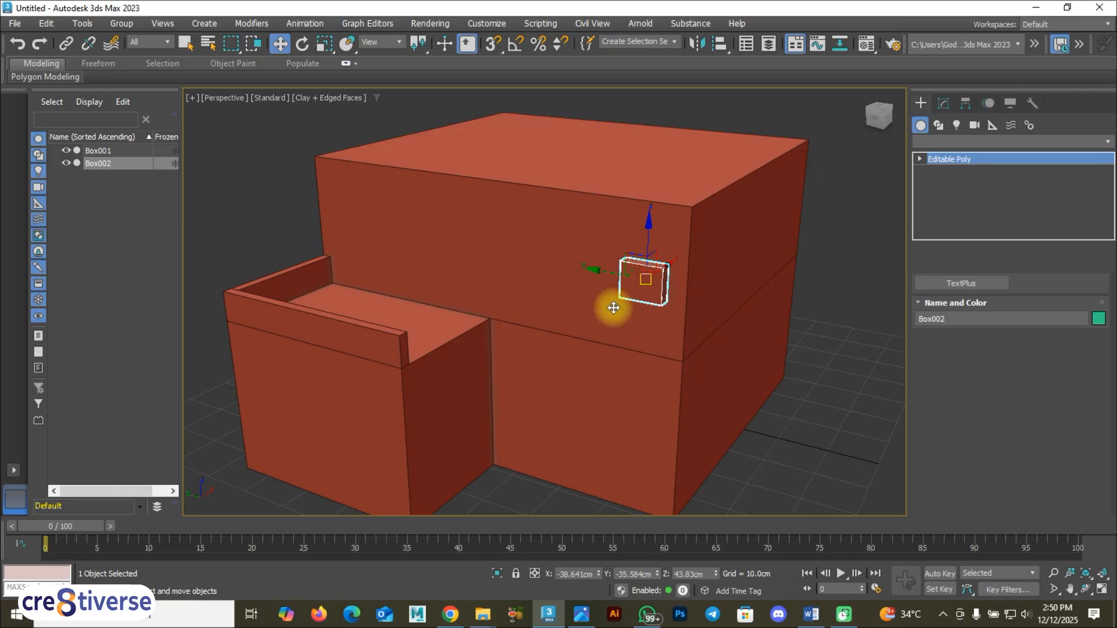
{"action": "left_click", "coordinate": [629, 283], "text": "alt"}
{"action": "middle_click_drag", "start_coordinate": [648, 279], "coordinate": [638, 282], "text": "alt"}
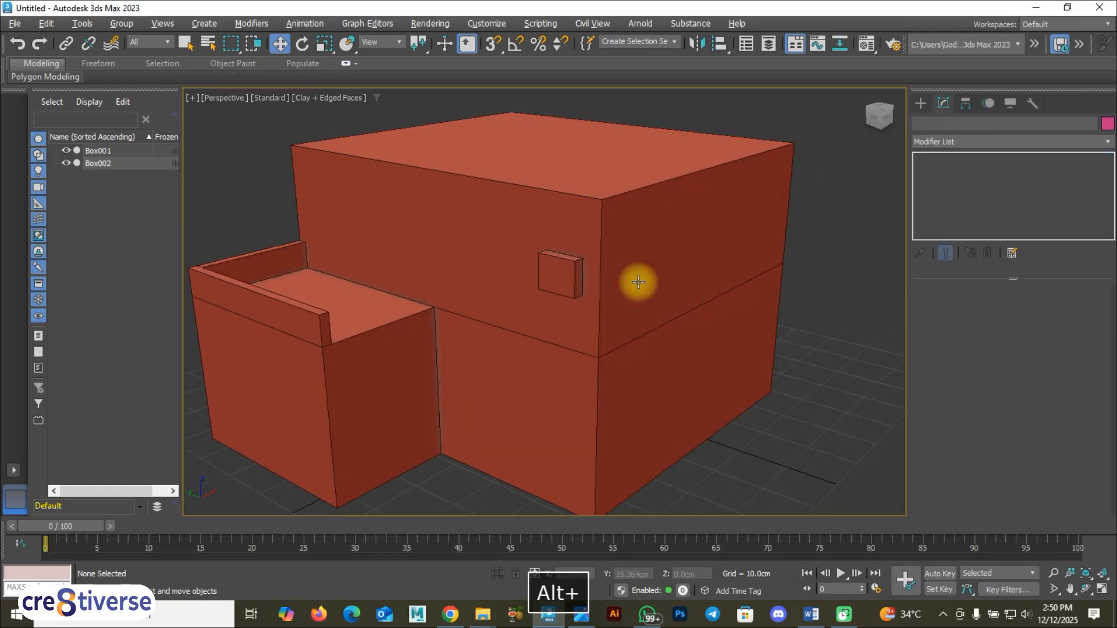
{"action": "left_click", "coordinate": [581, 617]}
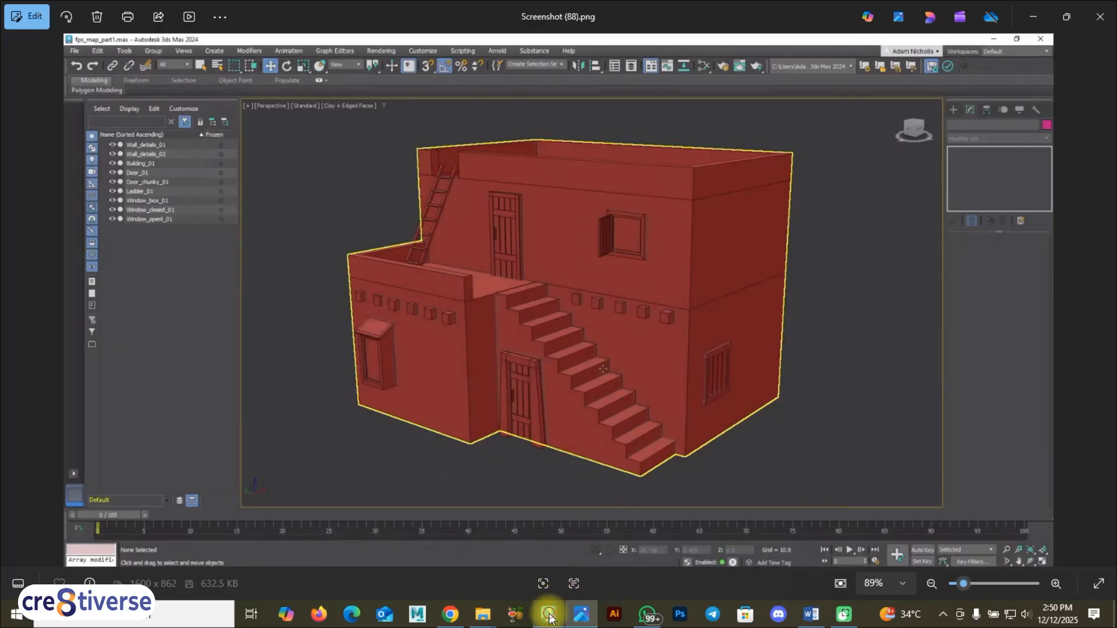
{"action": "left_click", "coordinate": [549, 618]}
{"action": "middle_click_drag", "start_coordinate": [568, 274], "coordinate": [573, 286], "text": "alt"}
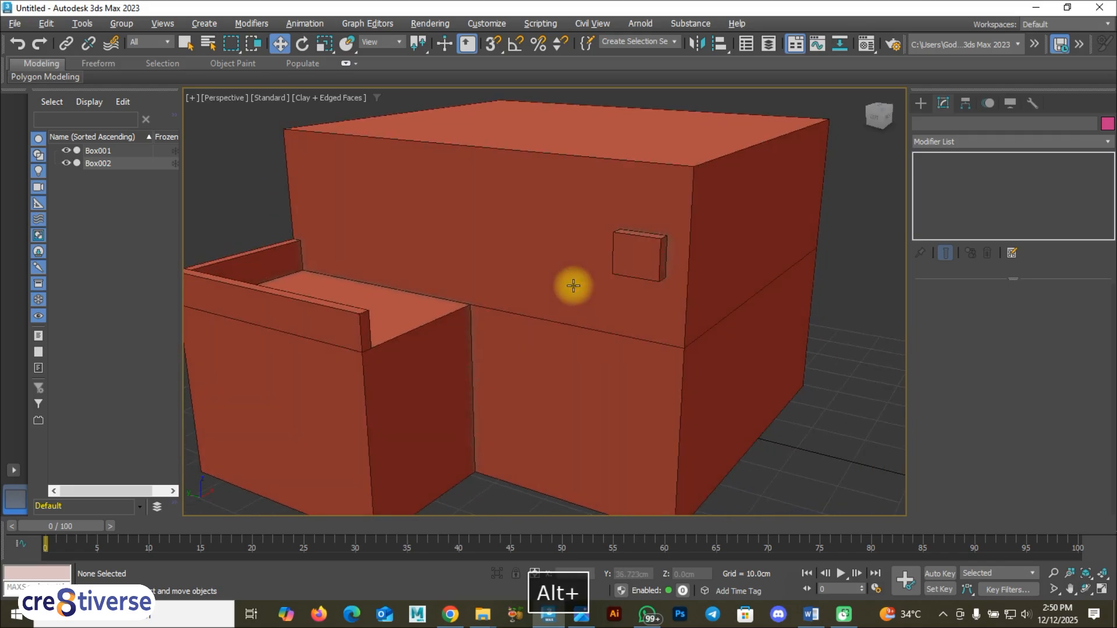
Inset the front polygon of the small wall box to form a narrow window frame border
{"action": "left_click", "coordinate": [643, 250]}
{"action": "left_click", "coordinate": [918, 158]}
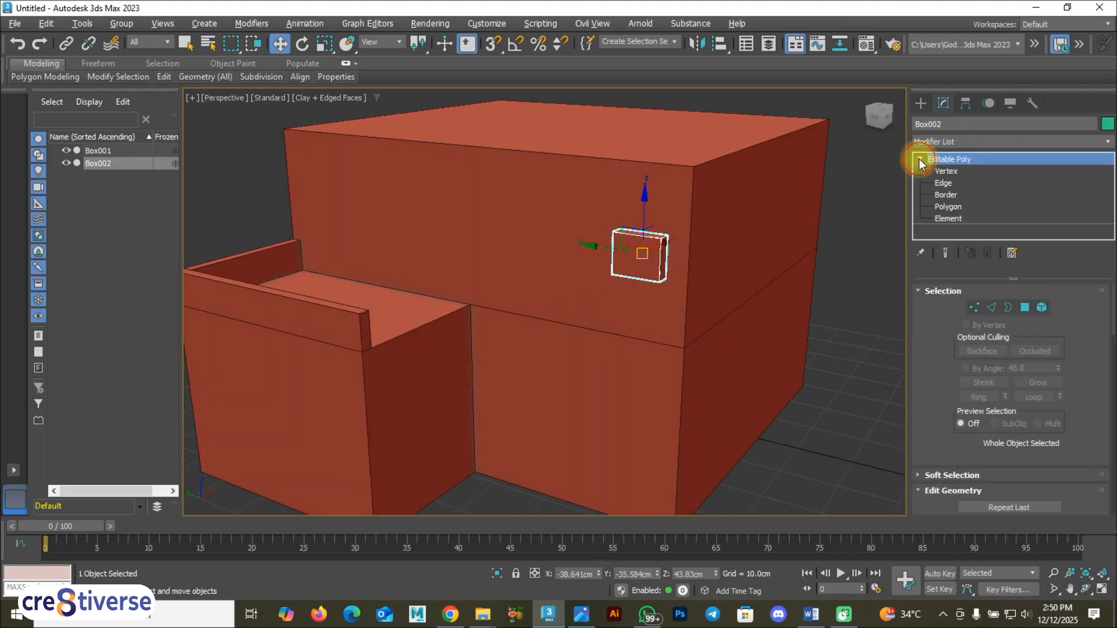
{"action": "left_click", "coordinate": [1025, 307]}
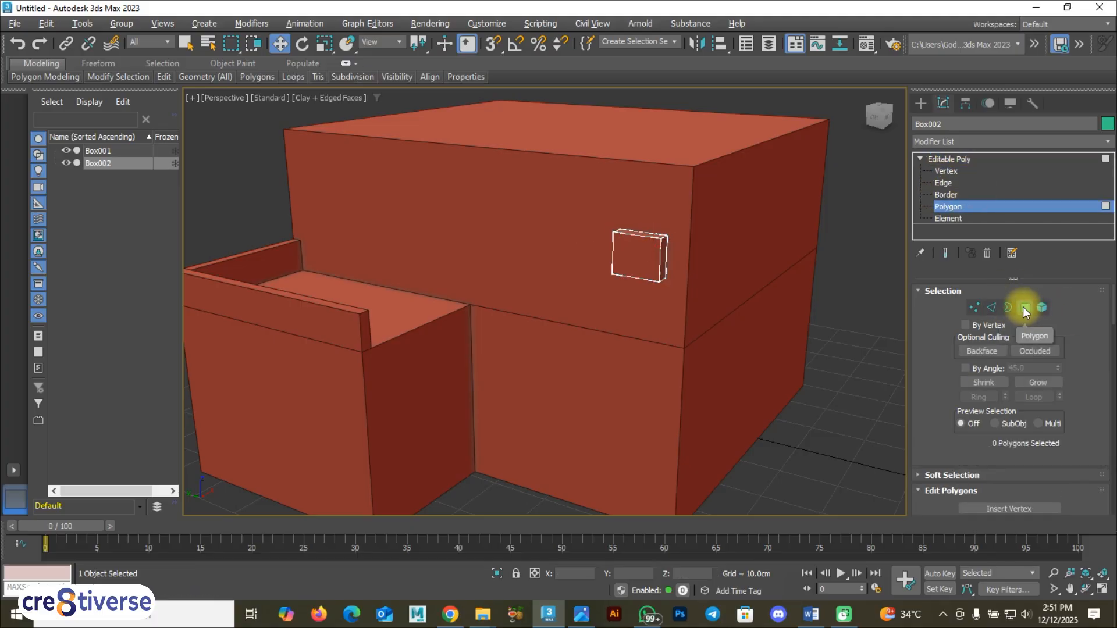
{"action": "left_click", "coordinate": [641, 254]}
{"action": "scroll", "coordinate": [642, 254], "scroll_direction": "up", "scroll_amount": 4}
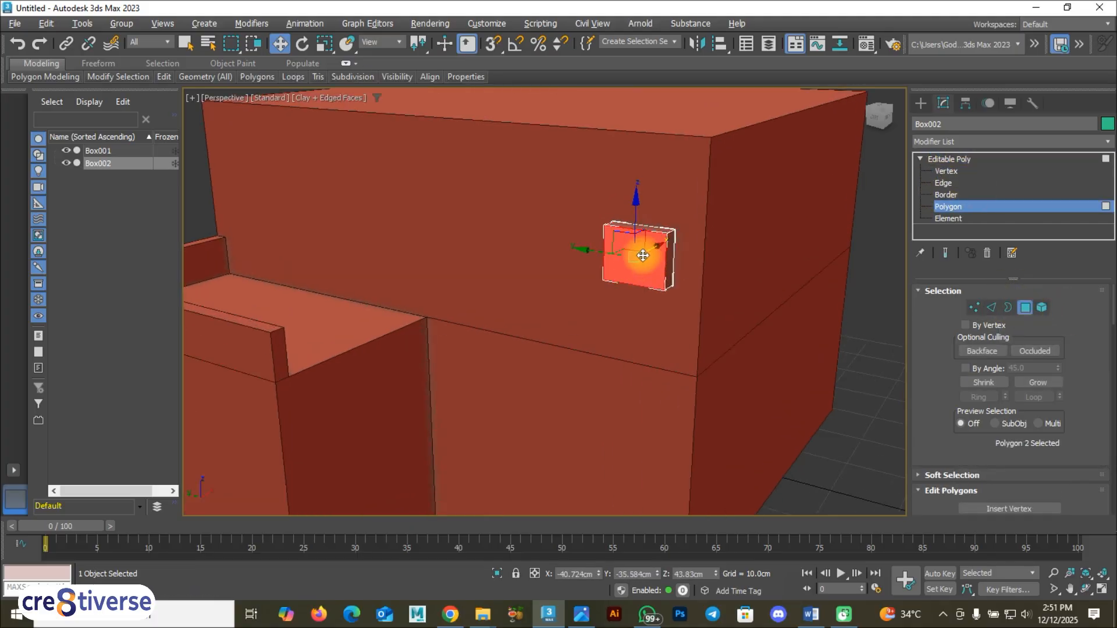
{"action": "scroll", "coordinate": [642, 255], "scroll_direction": "up", "scroll_amount": 2}
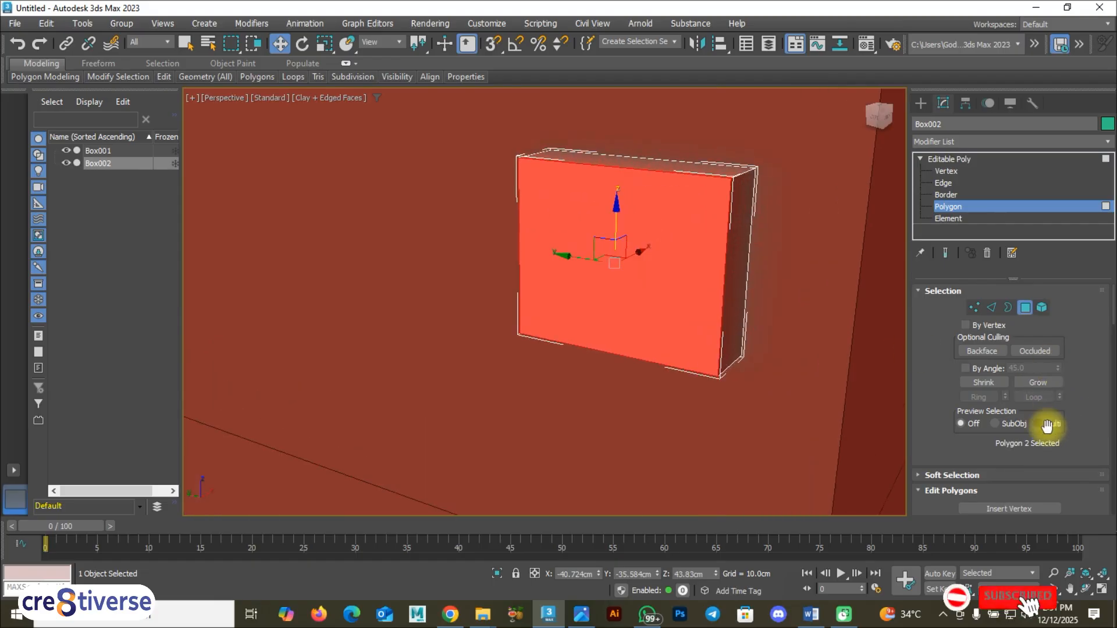
{"action": "scroll", "coordinate": [1043, 429], "scroll_direction": "down", "scroll_amount": 3}
{"action": "left_click", "coordinate": [1031, 435]}
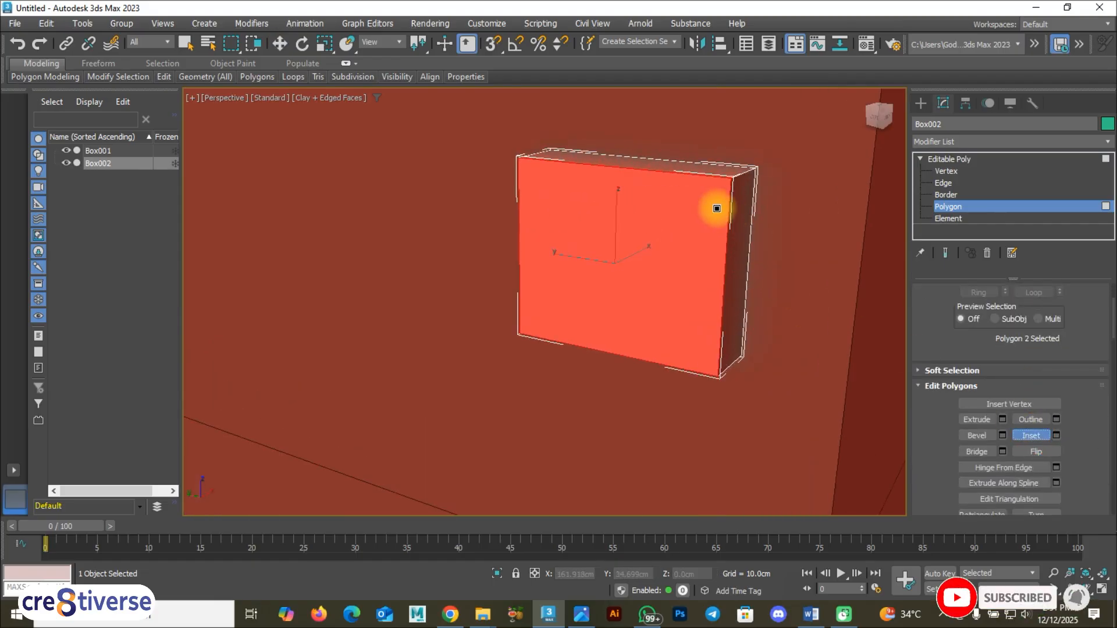
{"action": "left_click_drag", "start_coordinate": [714, 209], "coordinate": [716, 210]}
Extrude the inset polygon inward to recess the window opening, and check it against the reference image
{"action": "left_click", "coordinate": [976, 420]}
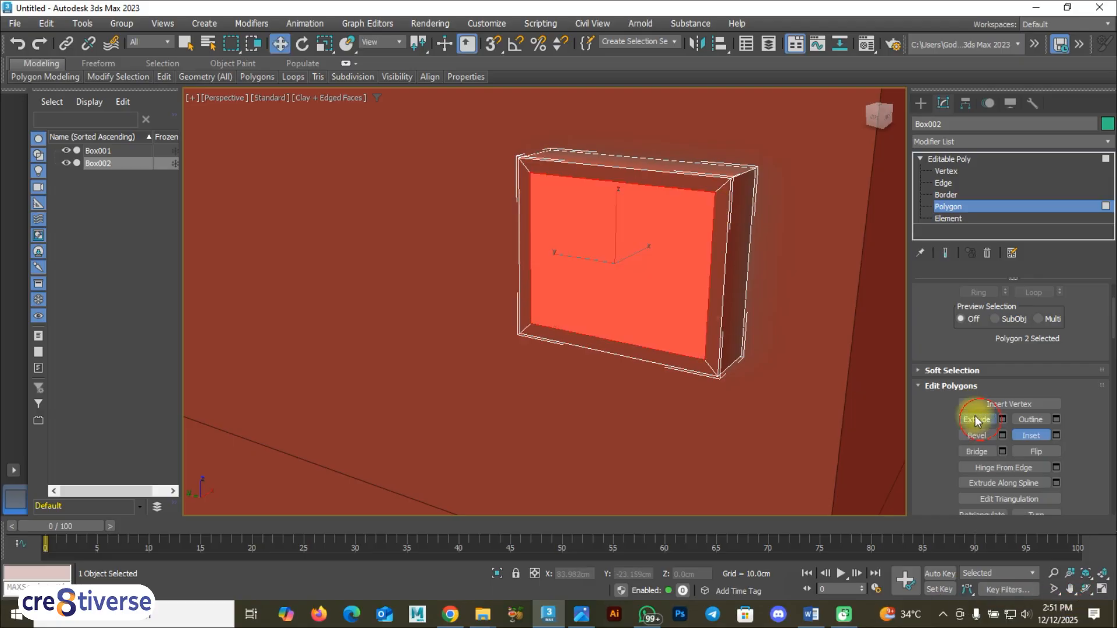
{"action": "mouse_move", "coordinate": [678, 270]}
{"action": "left_mouse_down"}
{"action": "mouse_move", "coordinate": [692, 272]}
{"action": "mouse_move", "coordinate": [683, 283]}
{"action": "left_mouse_up"}
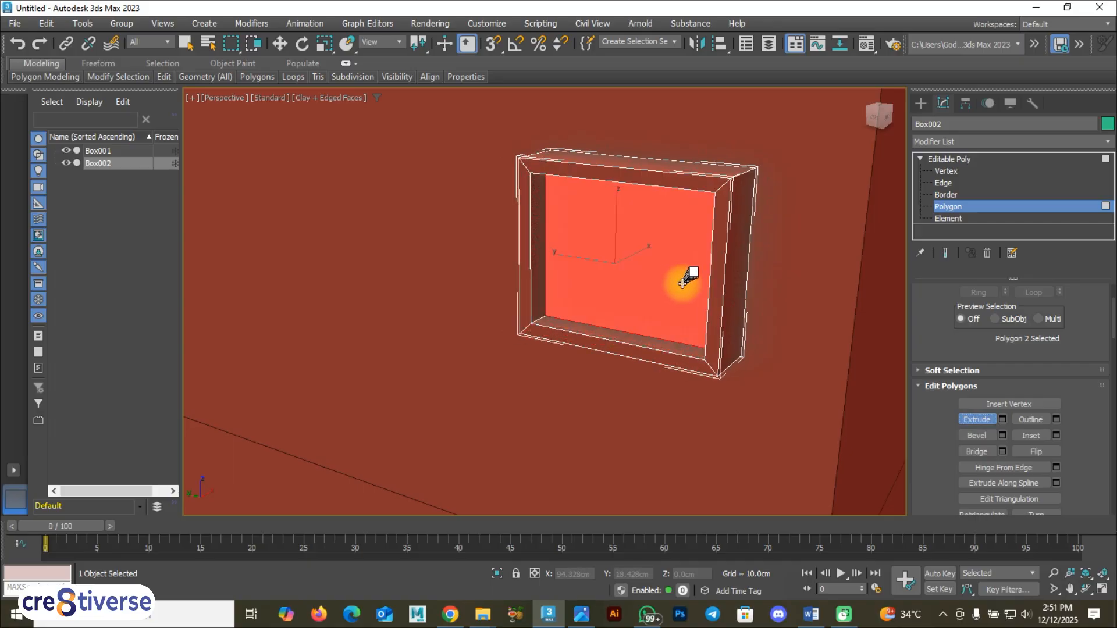
{"action": "left_click", "coordinate": [582, 613]}
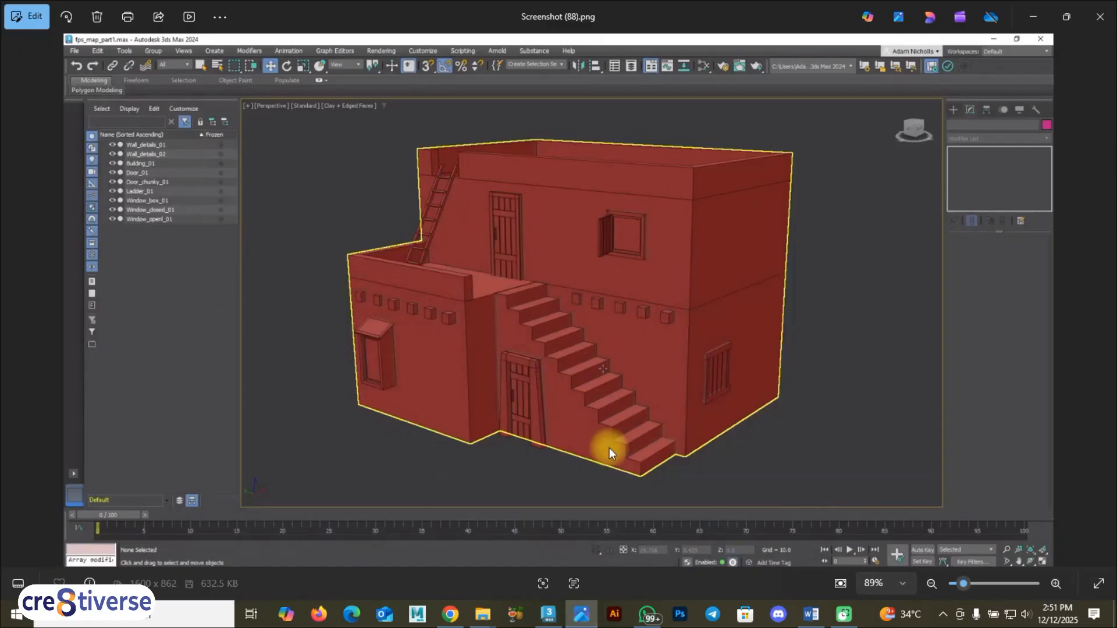
{"action": "left_click", "coordinate": [548, 614]}
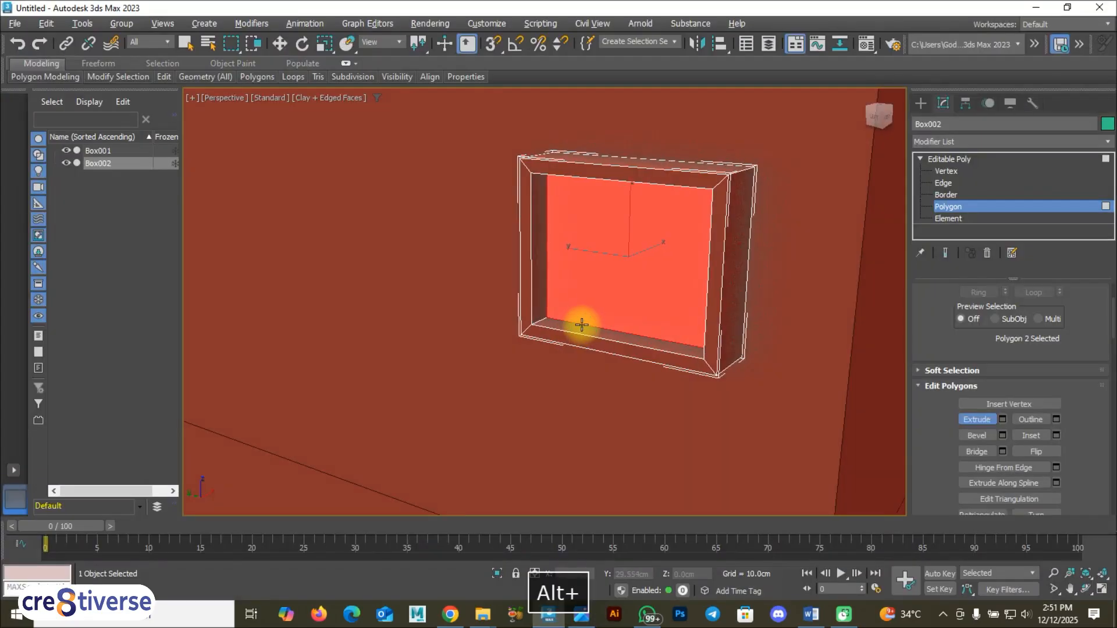
Leave polygon editing on the window frame and compare the whole window with the reference image
{"action": "left_click", "coordinate": [949, 159]}
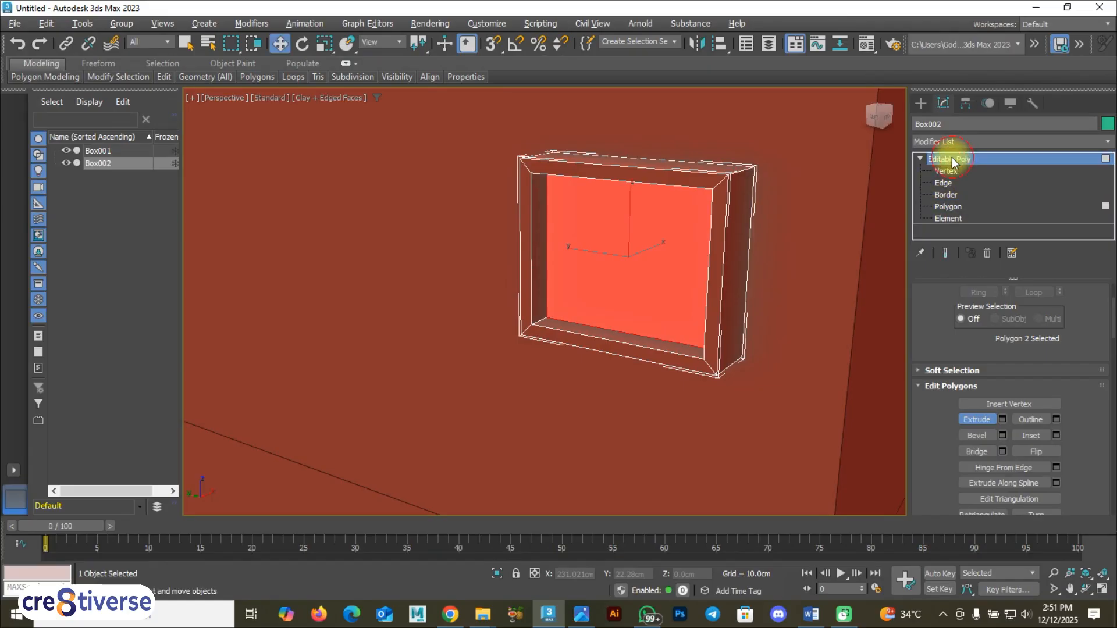
{"action": "key", "text": "w"}
{"action": "scroll", "coordinate": [741, 266], "scroll_direction": "down", "scroll_amount": 5}
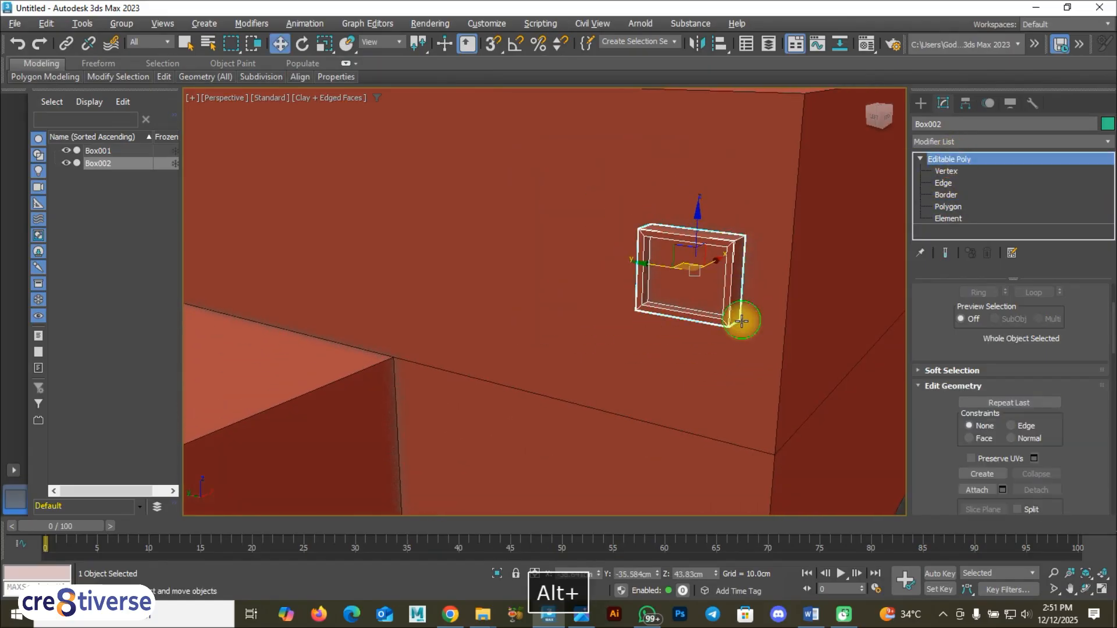
{"action": "key", "text": "alt+Tab"}
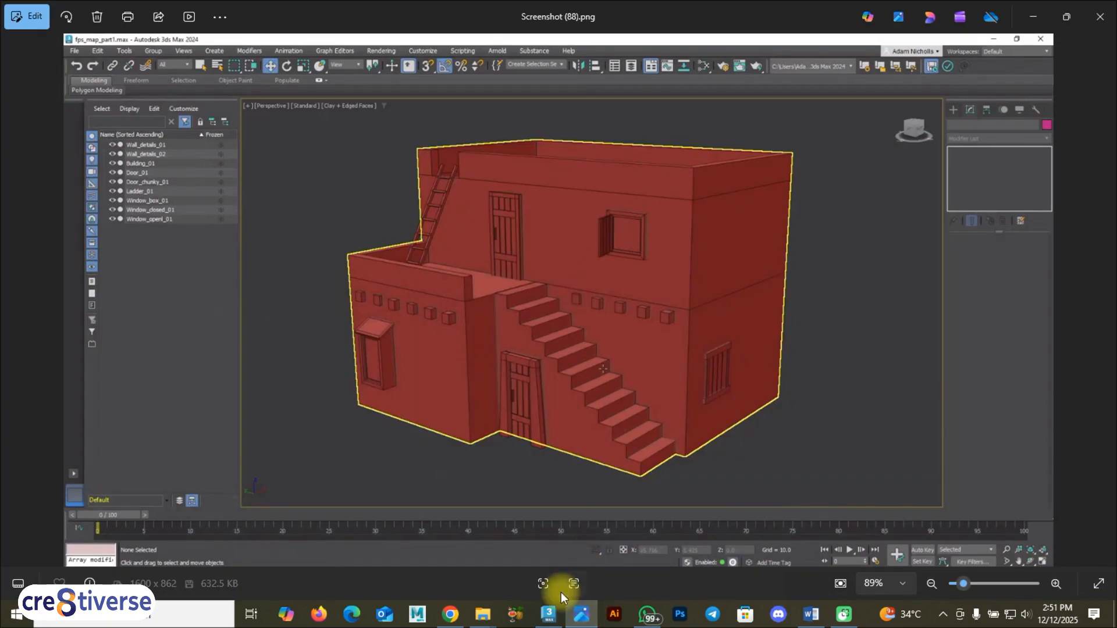
{"action": "left_click", "coordinate": [549, 615]}
Focus on the window frame's recess and start another Box primitive with AutoGrid for the window shutter
{"action": "scroll", "coordinate": [677, 270], "scroll_direction": "up", "scroll_amount": 6}
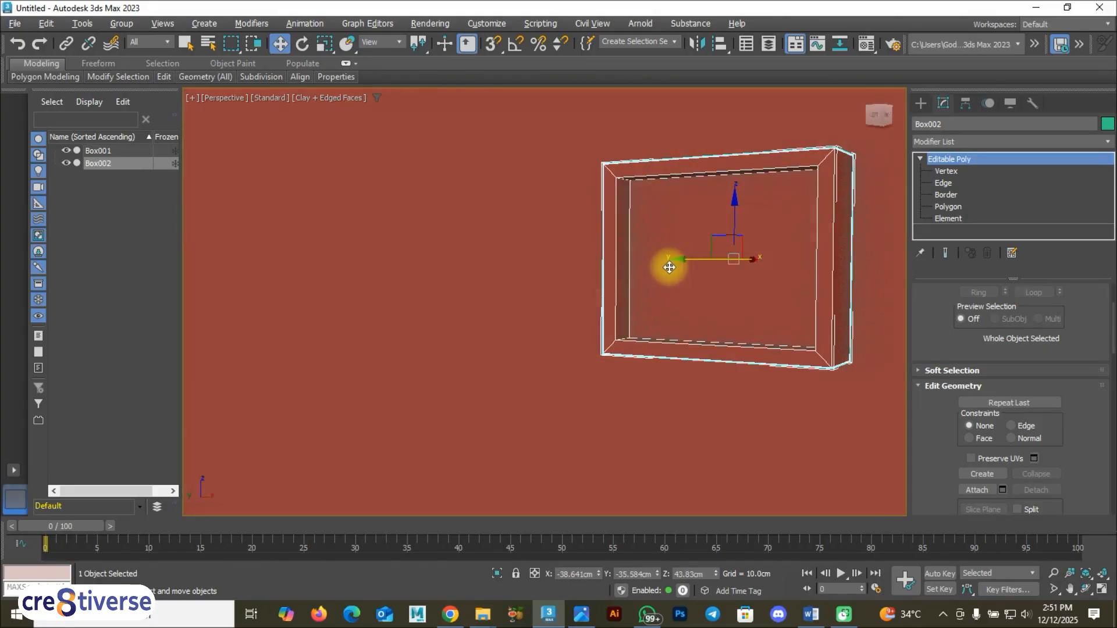
{"action": "scroll", "coordinate": [667, 293], "scroll_direction": "up", "scroll_amount": 5}
{"action": "middle_click_drag", "start_coordinate": [678, 302], "coordinate": [579, 371]}
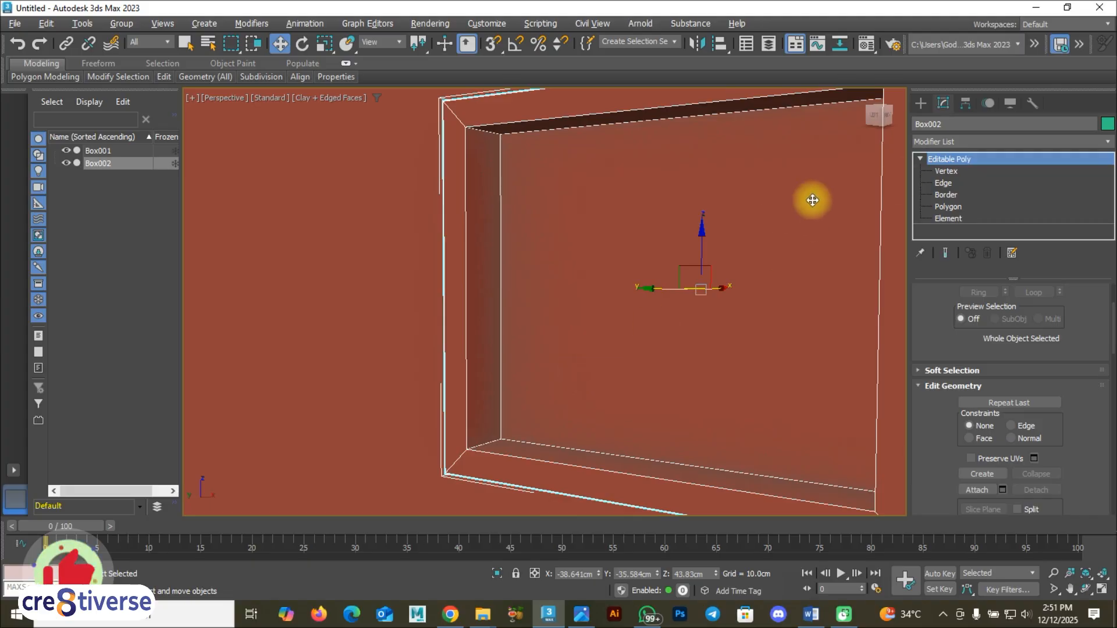
{"action": "left_click", "coordinate": [922, 103]}
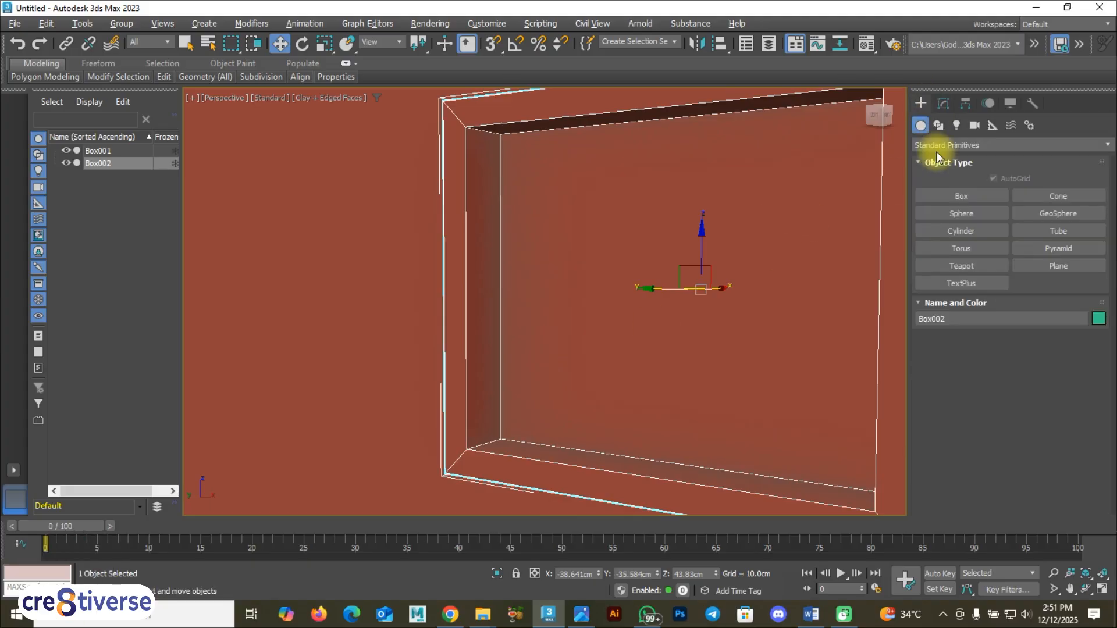
{"action": "left_click", "coordinate": [966, 198]}
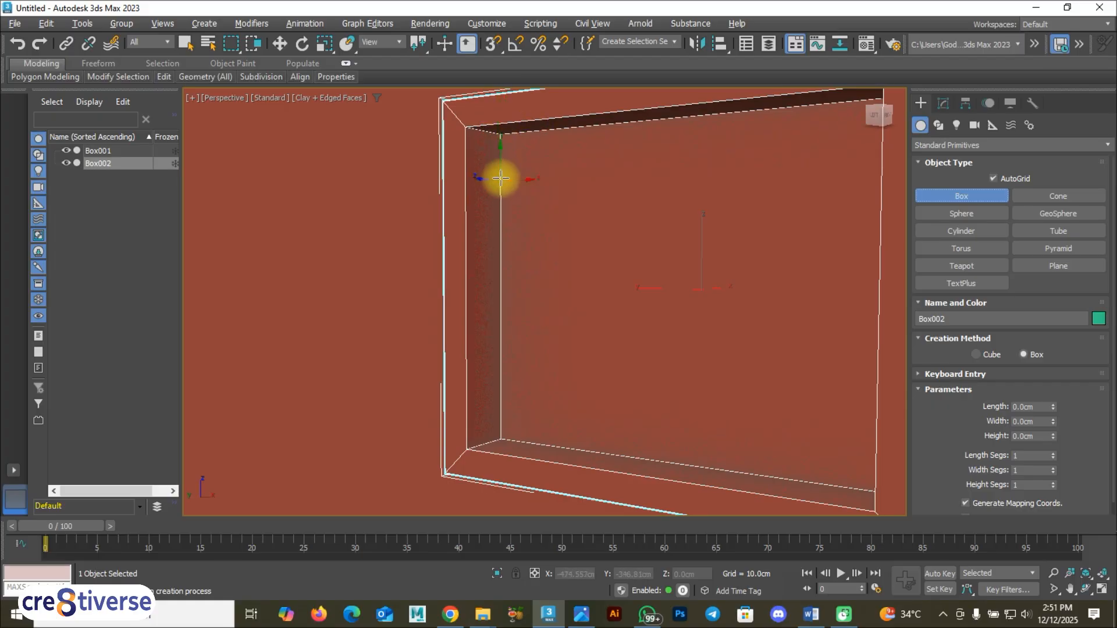
{"action": "left_click_drag", "start_coordinate": [504, 134], "coordinate": [544, 445]}
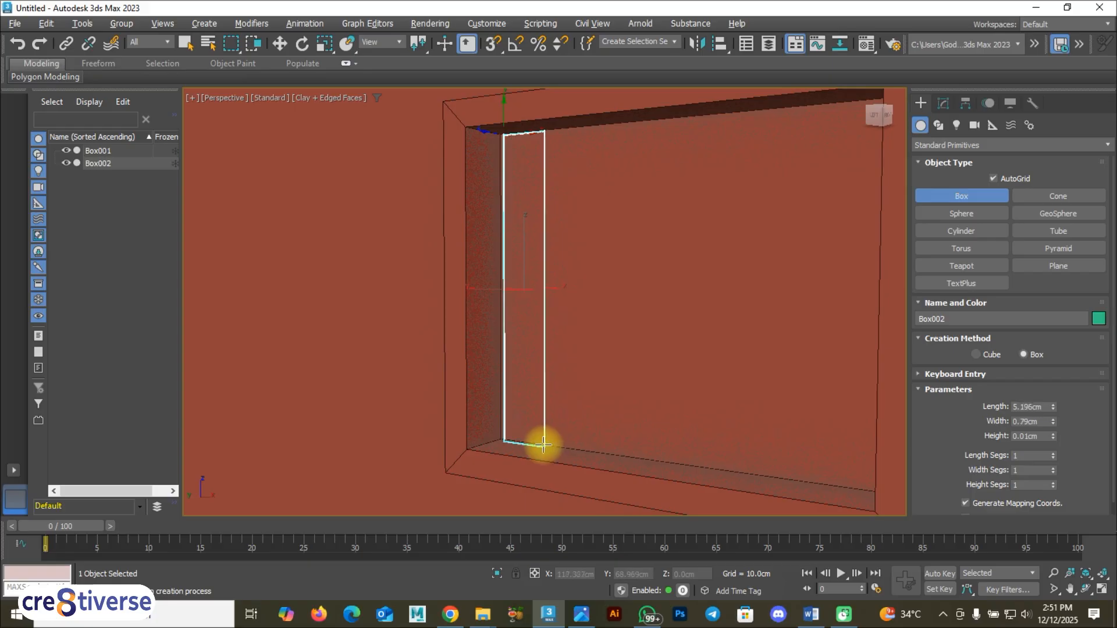
{"action": "left_click", "coordinate": [254, 442]}
{"action": "key", "text": "ctrl+z"}
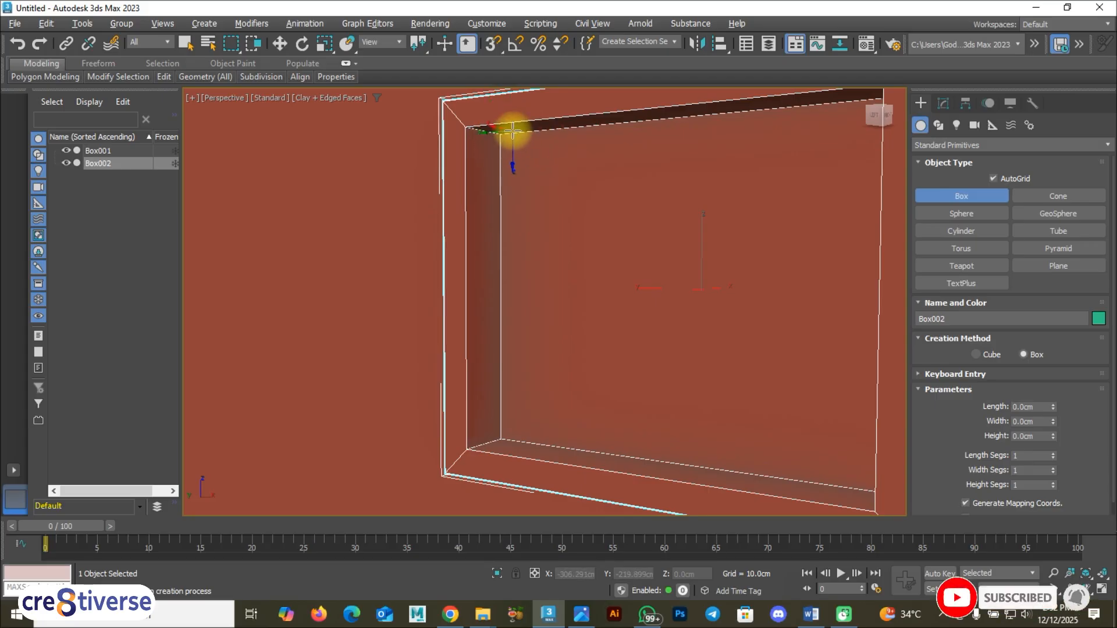
{"action": "left_click_drag", "start_coordinate": [511, 133], "coordinate": [531, 226]}
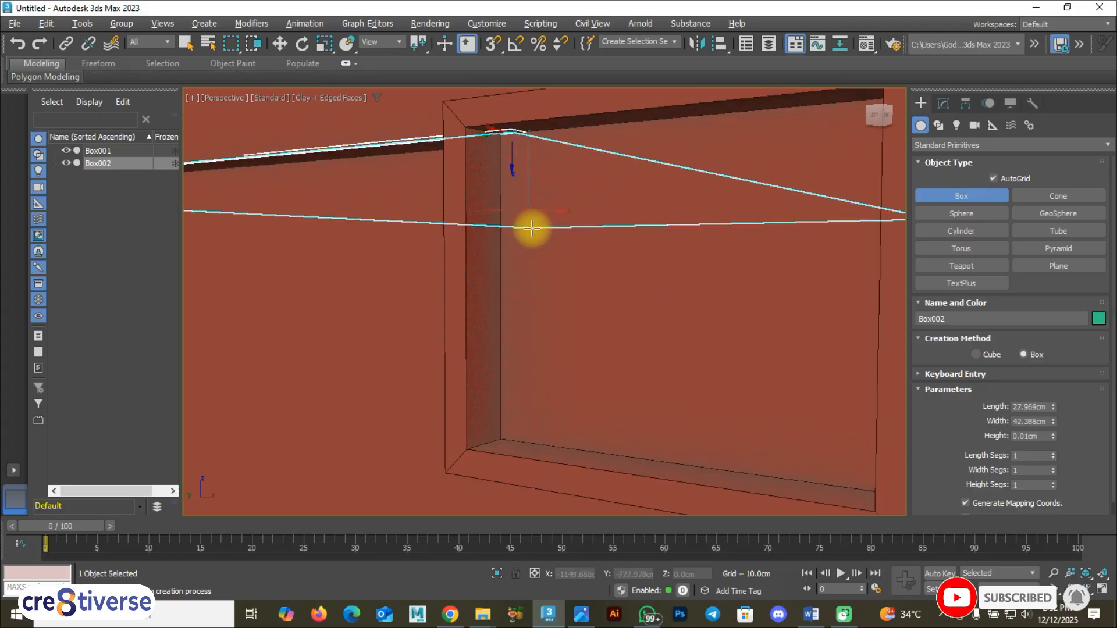
{"action": "key", "text": "ctrl+z"}
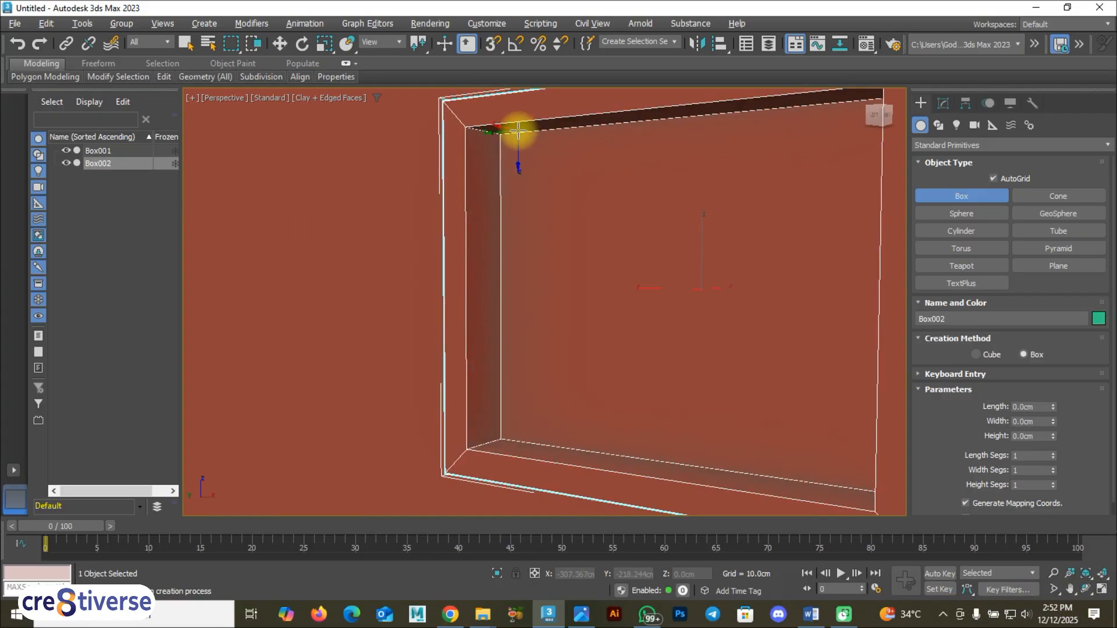
{"action": "left_click_drag", "start_coordinate": [518, 134], "coordinate": [571, 224]}
{"action": "key", "text": "ctrl+z"}
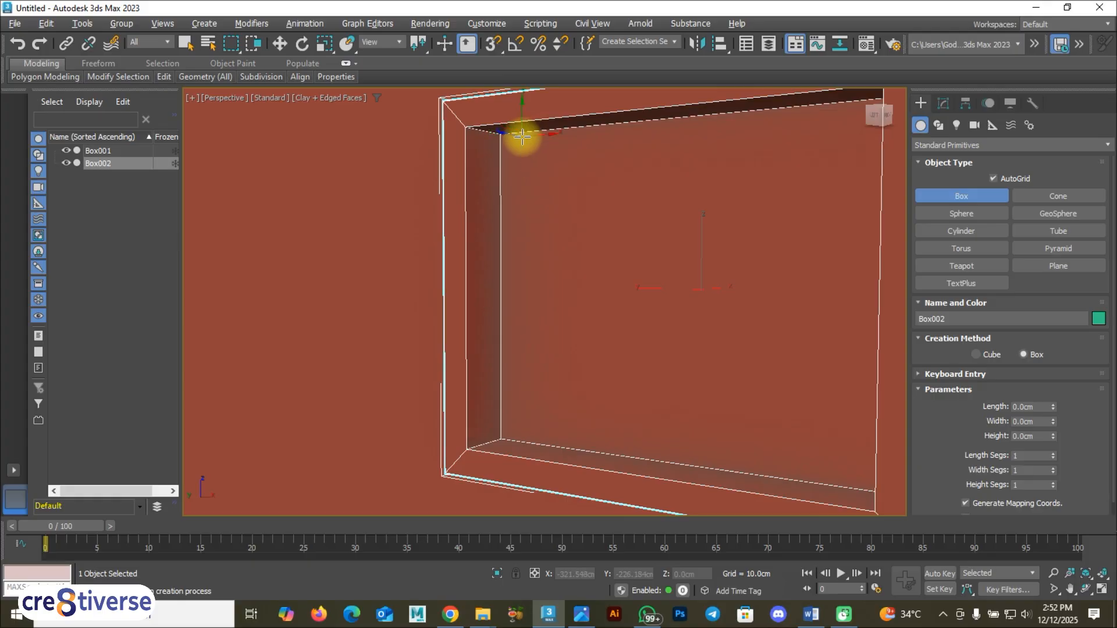
{"action": "left_click_drag", "start_coordinate": [520, 139], "coordinate": [521, 167]}
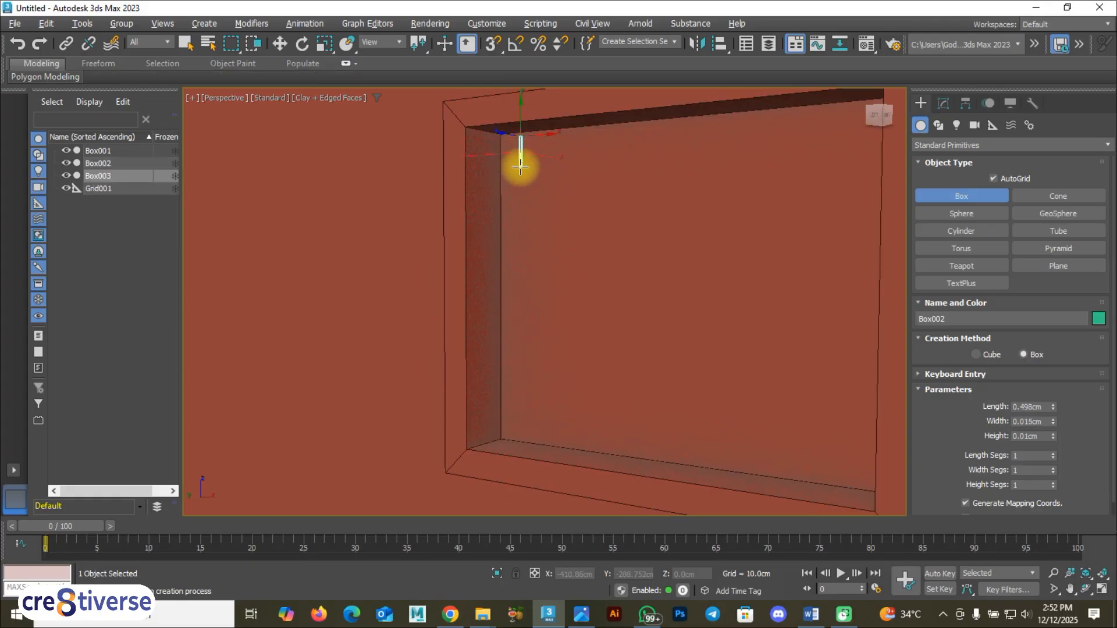
{"action": "key", "text": "ctrl+z"}
{"action": "left_click", "coordinate": [523, 174]}
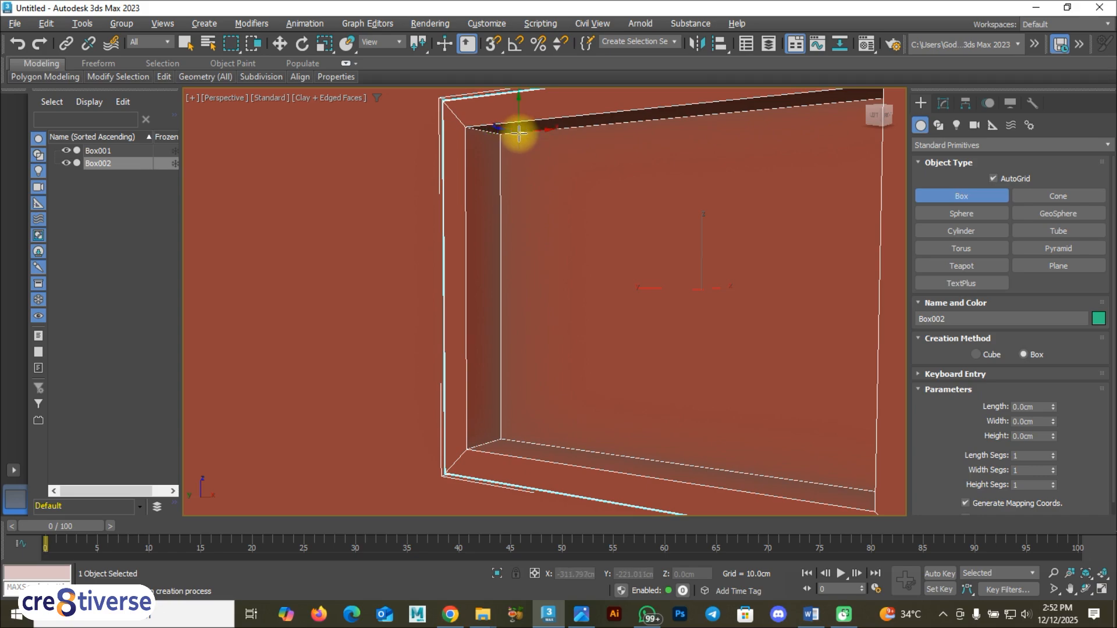
Draw an open shutter box on the window's recessed face, about 5.2 cm long, 0.8 cm wide and 5.3 cm high
{"action": "left_click_drag", "start_coordinate": [518, 134], "coordinate": [556, 444]}
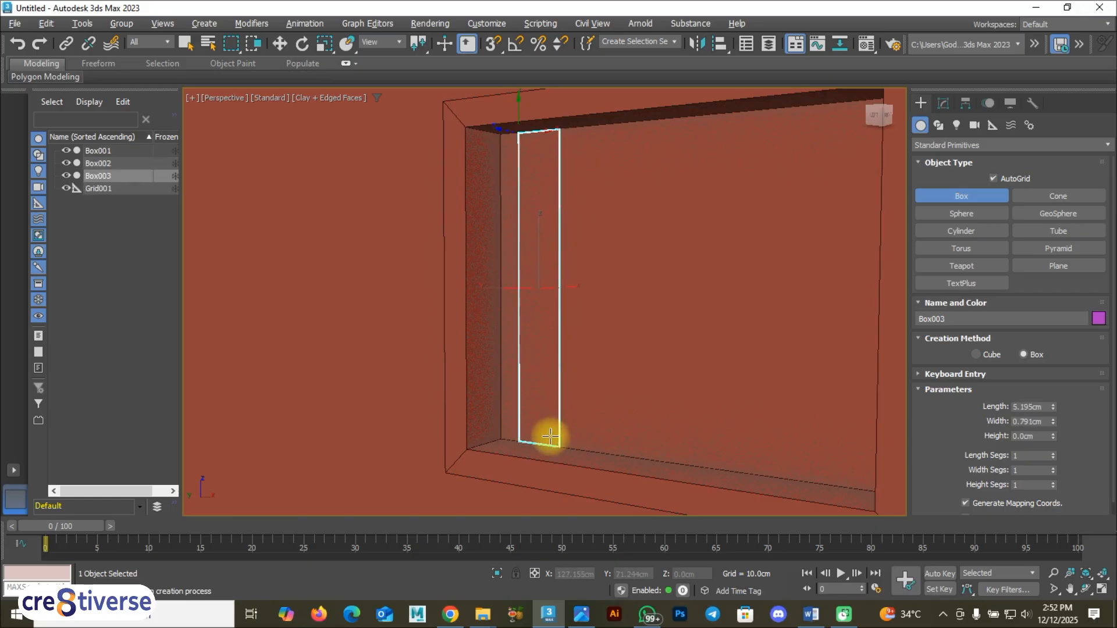
{"action": "left_click", "coordinate": [245, 474]}
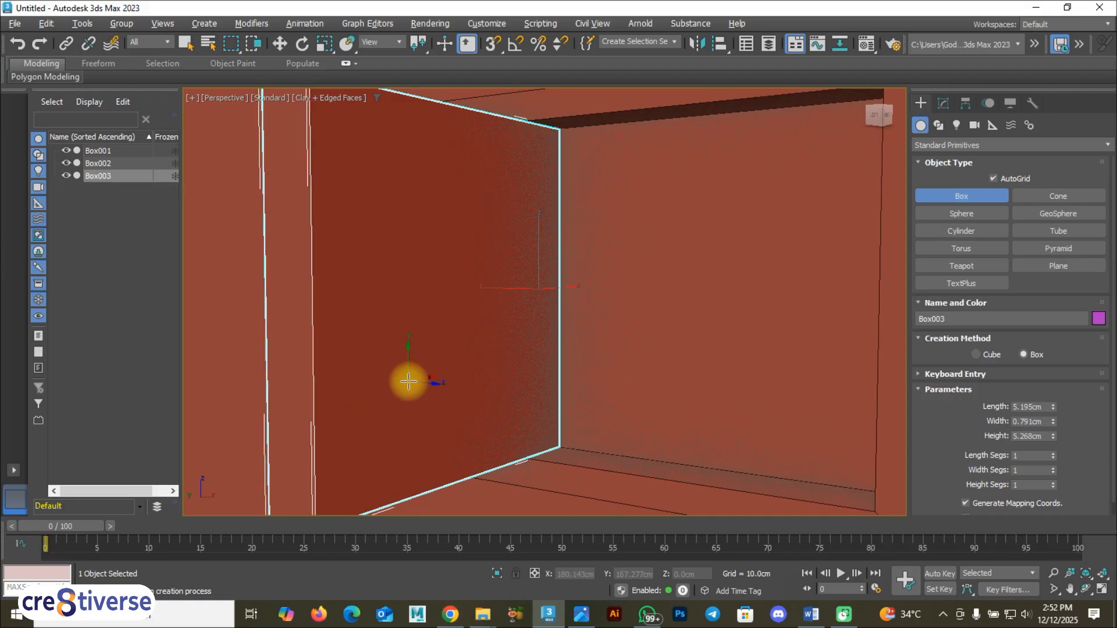
{"action": "scroll", "coordinate": [408, 381], "scroll_direction": "down", "scroll_amount": 3}
{"action": "middle_click_drag", "start_coordinate": [389, 392], "coordinate": [442, 372], "text": "alt"}
{"action": "key", "text": "w"}
{"action": "left_click", "coordinate": [816, 360]}
{"action": "middle_click_drag", "start_coordinate": [496, 342], "coordinate": [487, 339], "text": "alt"}
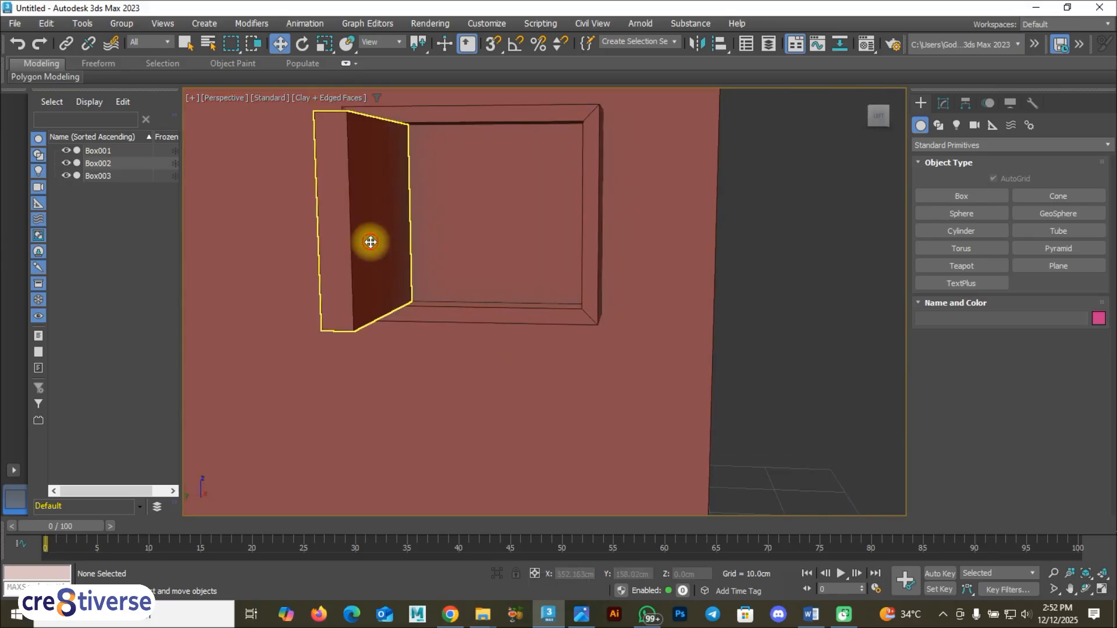
Move the shutter box about 0.36 cm along Y towards the side of the window frame
{"action": "left_click", "coordinate": [356, 268]}
{"action": "middle_click_drag", "start_coordinate": [351, 282], "coordinate": [385, 302], "text": "alt"}
{"action": "left_click_drag", "start_coordinate": [305, 201], "coordinate": [292, 199]}
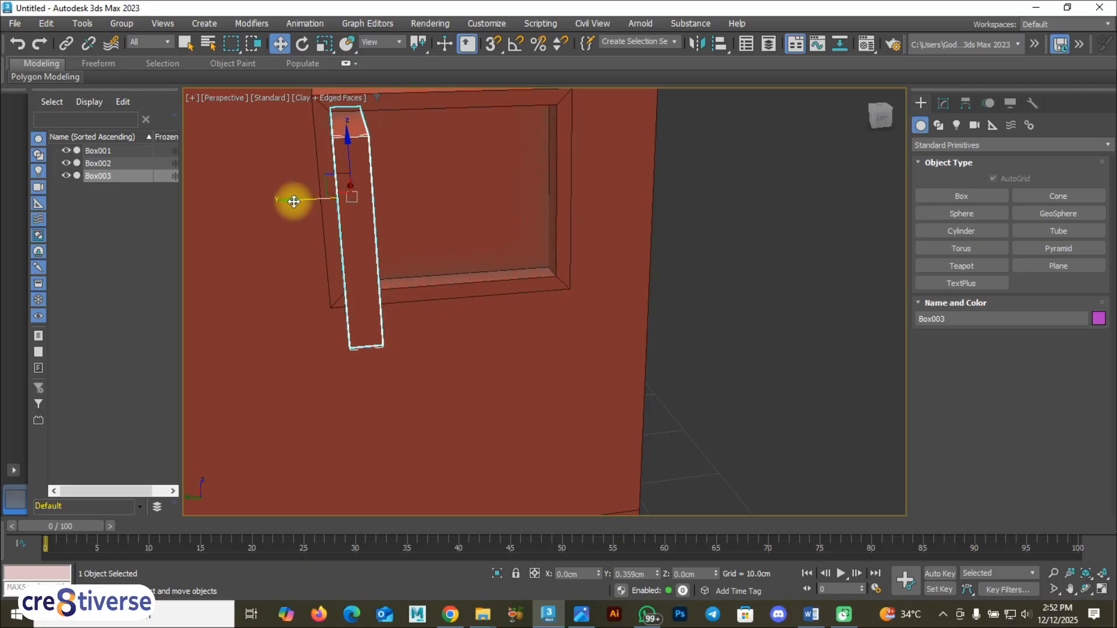
{"action": "middle_click_drag", "start_coordinate": [367, 219], "coordinate": [330, 245], "text": "alt"}
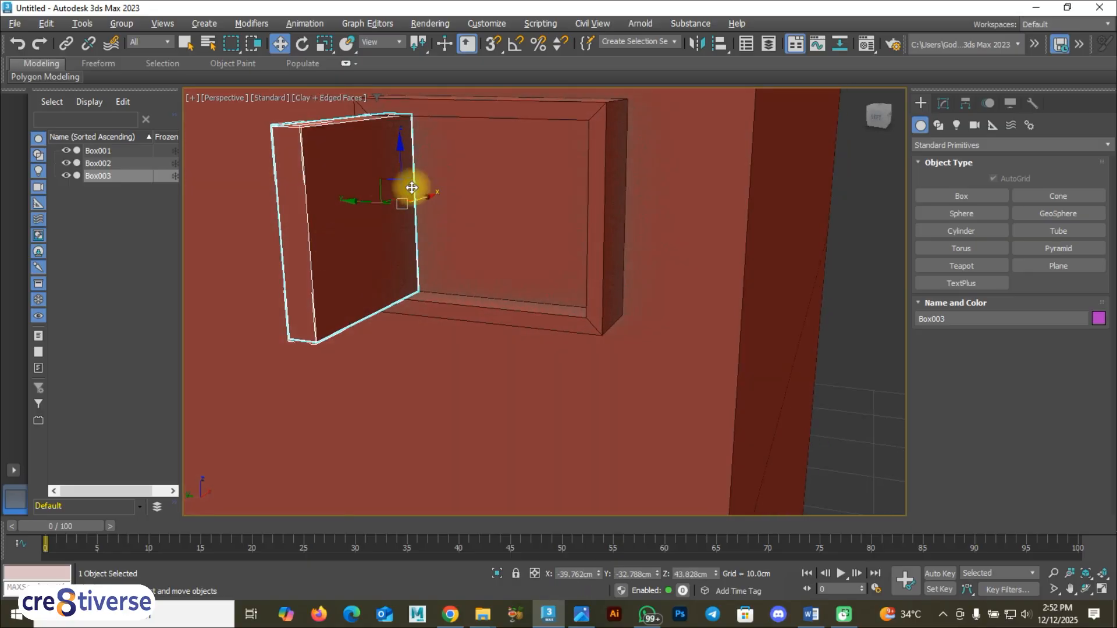
Convert the shutter box to an editable poly
{"action": "right_click", "coordinate": [345, 155]}
{"action": "mouse_move", "coordinate": [431, 327]}
{"action": "left_click", "coordinate": [500, 337]}
{"action": "scroll", "coordinate": [415, 287], "scroll_direction": "down", "scroll_amount": 2}
{"action": "middle_click_drag", "start_coordinate": [414, 286], "coordinate": [394, 299], "text": "alt"}
Move the shutter's broad inner polygon slightly along Y to make the shutter thinner, and leave polygon editing
{"action": "left_click", "coordinate": [920, 159]}
{"action": "left_click", "coordinate": [948, 206]}
{"action": "middle_click_drag", "start_coordinate": [469, 276], "coordinate": [381, 242], "text": "alt"}
{"action": "left_click", "coordinate": [388, 244]}
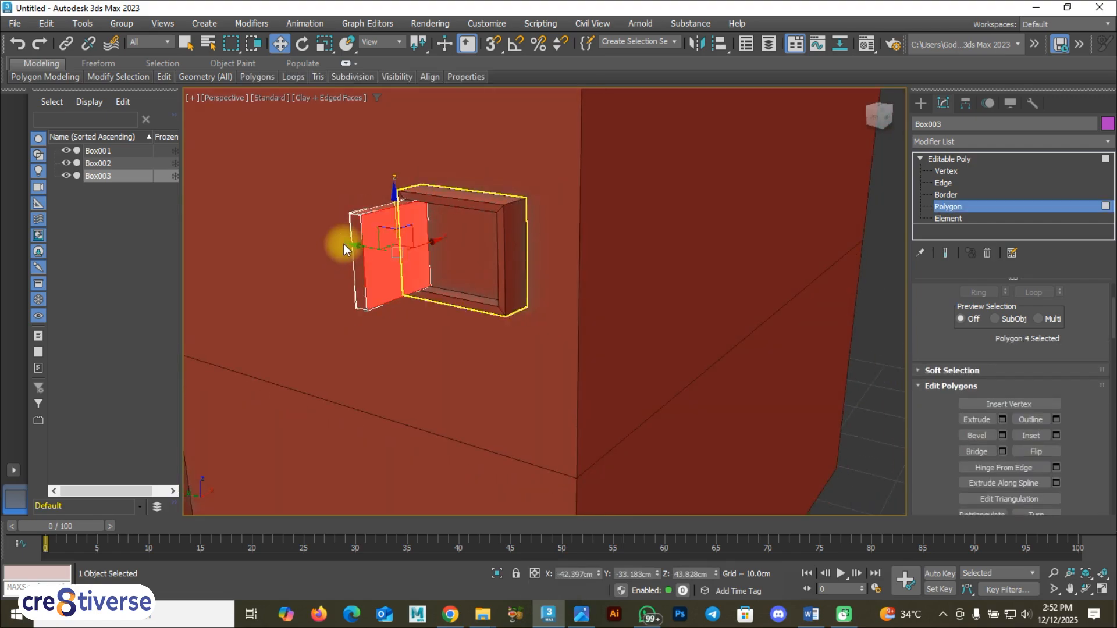
{"action": "scroll", "coordinate": [361, 241], "scroll_direction": "up", "scroll_amount": 2}
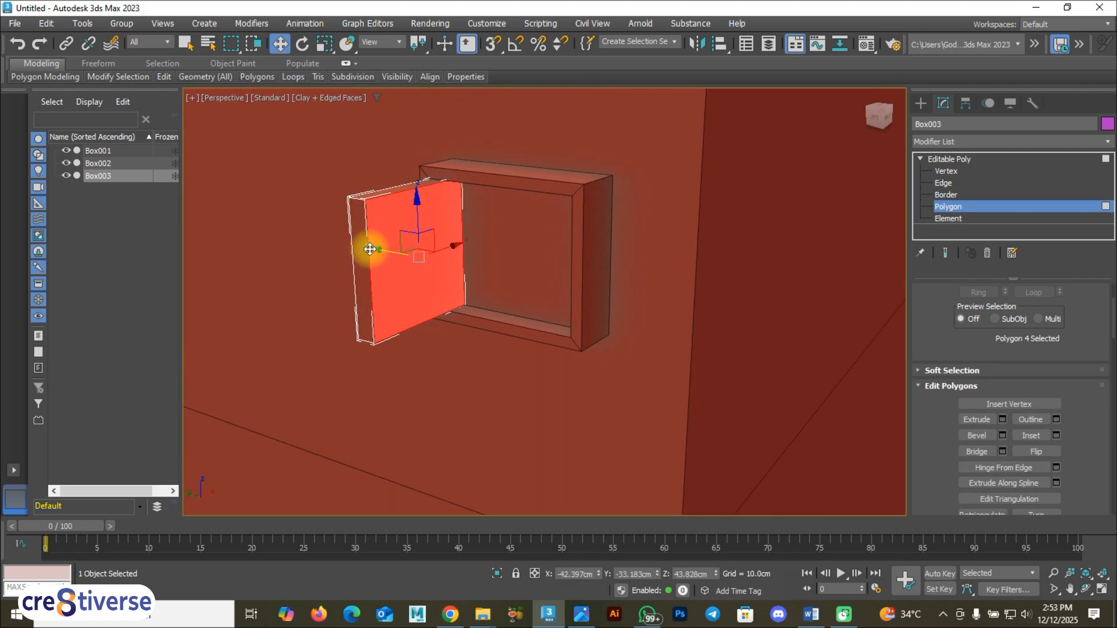
{"action": "left_click_drag", "start_coordinate": [371, 250], "coordinate": [371, 247]}
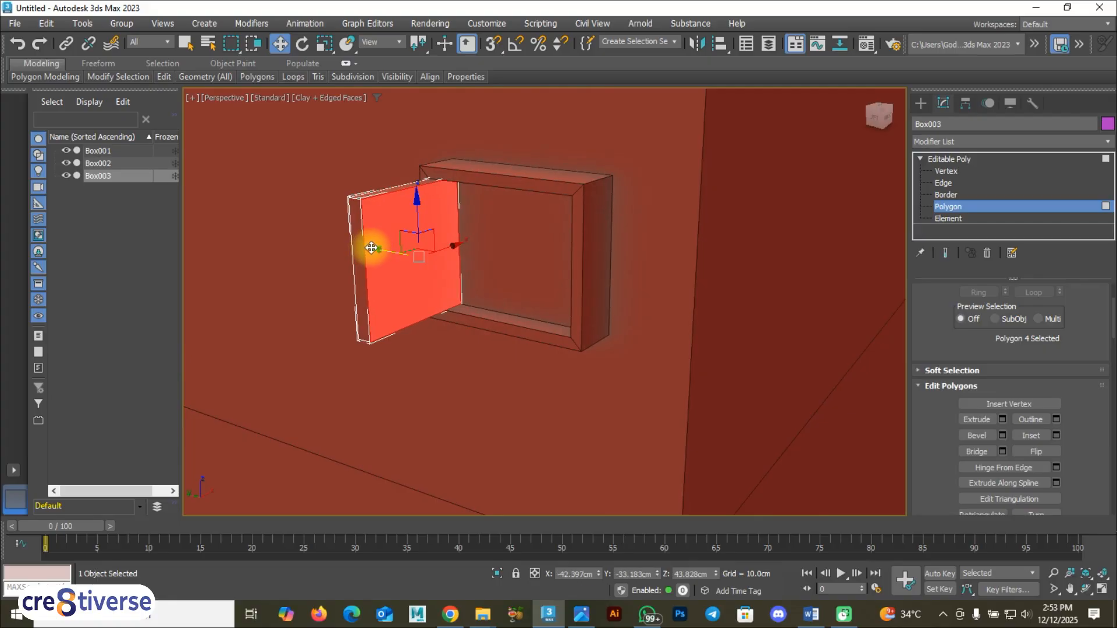
{"action": "left_click", "coordinate": [979, 157]}
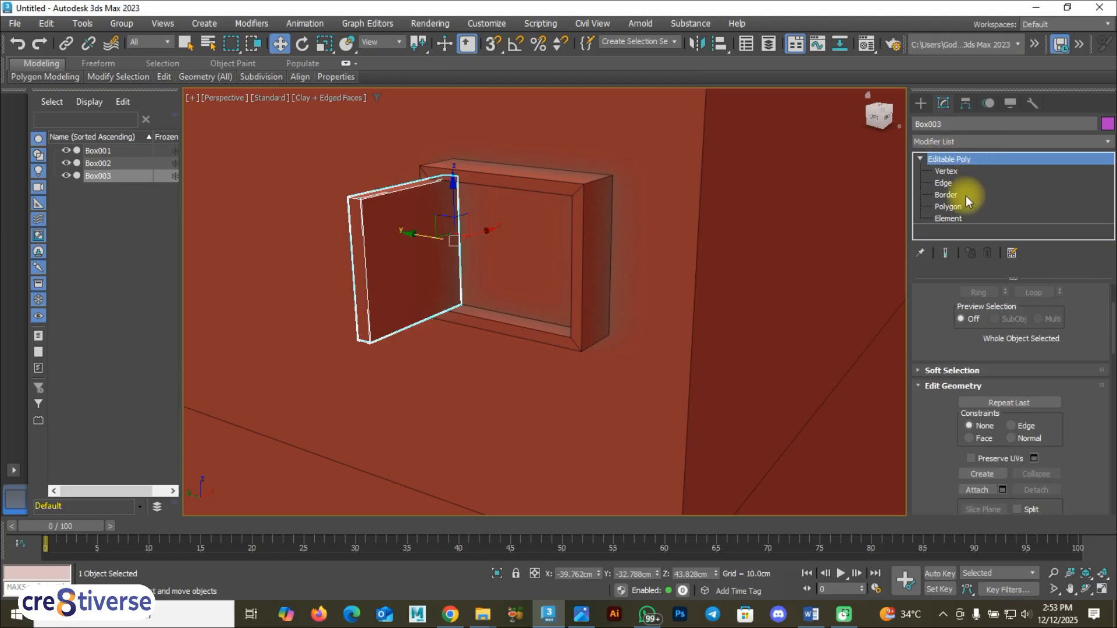
Deselect the shutter and compare the upper window and its open shutter with the reference image
{"action": "left_click", "coordinate": [943, 183]}
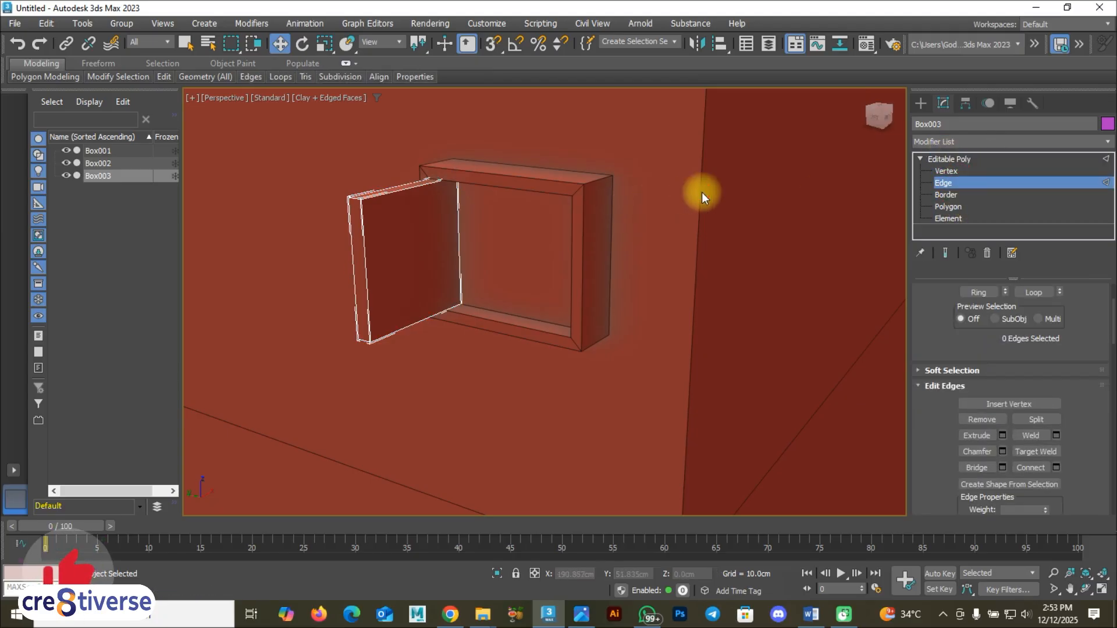
{"action": "left_click", "coordinate": [949, 159]}
{"action": "scroll", "coordinate": [578, 344], "scroll_direction": "down", "scroll_amount": 6}
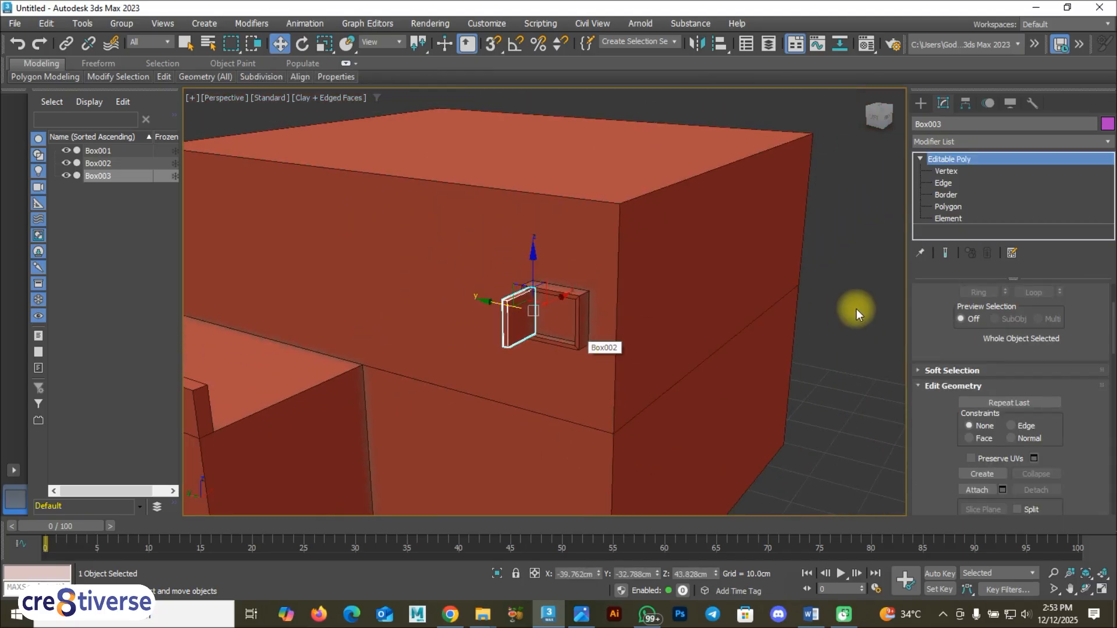
{"action": "left_click", "coordinate": [853, 307]}
{"action": "key", "text": "w"}
{"action": "mouse_move", "coordinate": [569, 327]}
{"action": "middle_mouse_down", "text": "alt"}
{"action": "mouse_move", "coordinate": [541, 324]}
{"action": "mouse_move", "coordinate": [556, 327]}
{"action": "middle_mouse_up", "text": "alt"}
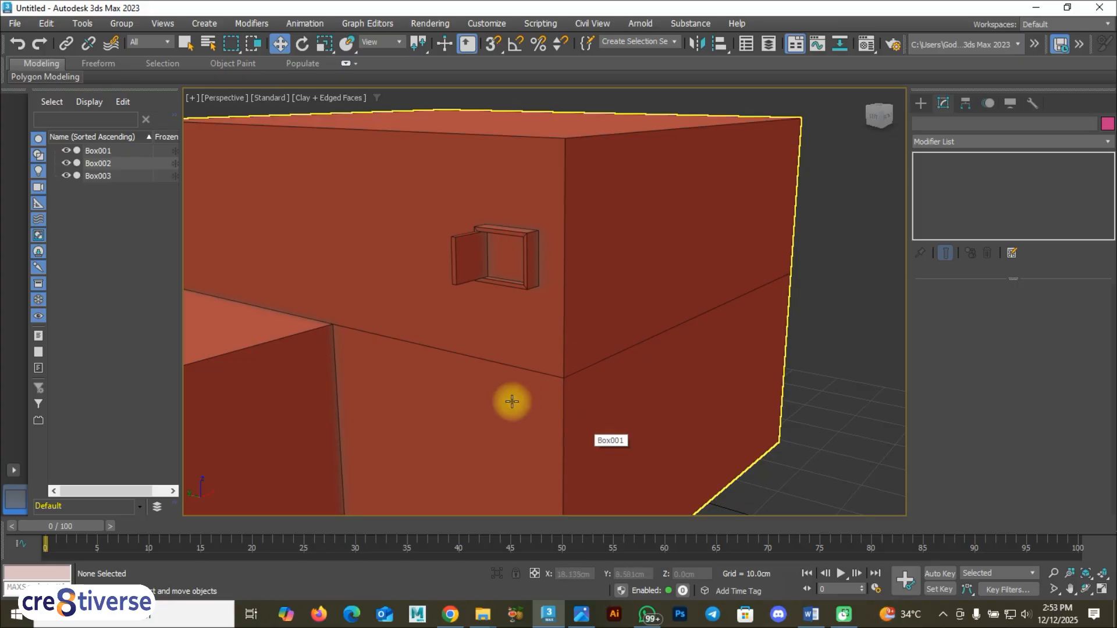
{"action": "left_click", "coordinate": [582, 615]}
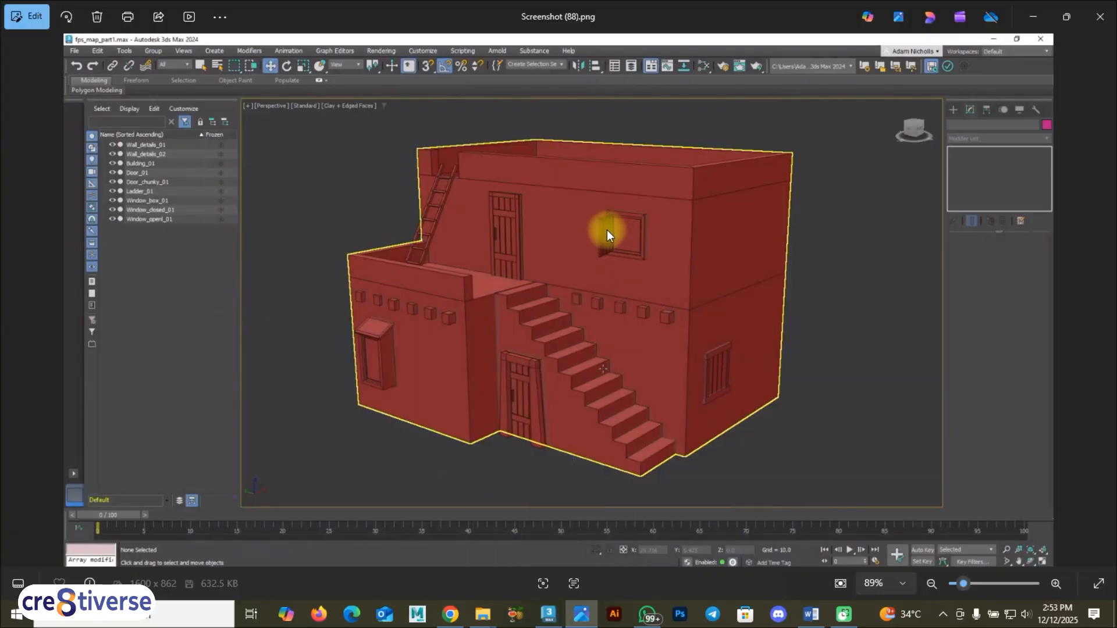
{"action": "left_click", "coordinate": [548, 614]}
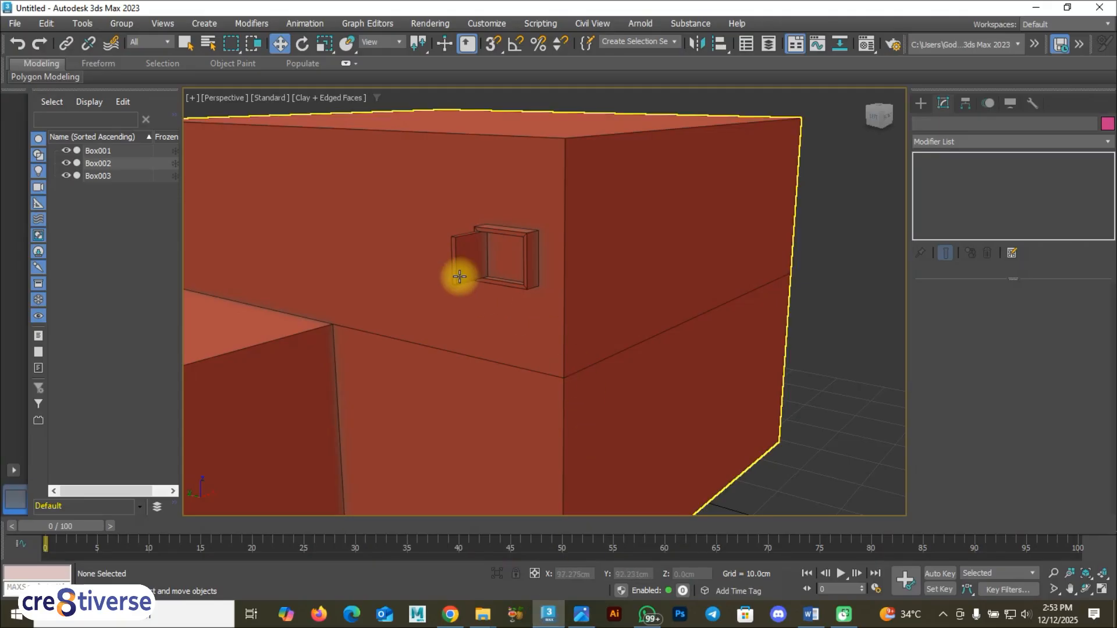
Select the upper and lower edges of the shutter's broad face, checking the plank layout in the reference image
{"action": "scroll", "coordinate": [460, 273], "scroll_direction": "up", "scroll_amount": 3}
{"action": "left_click", "coordinate": [474, 223]}
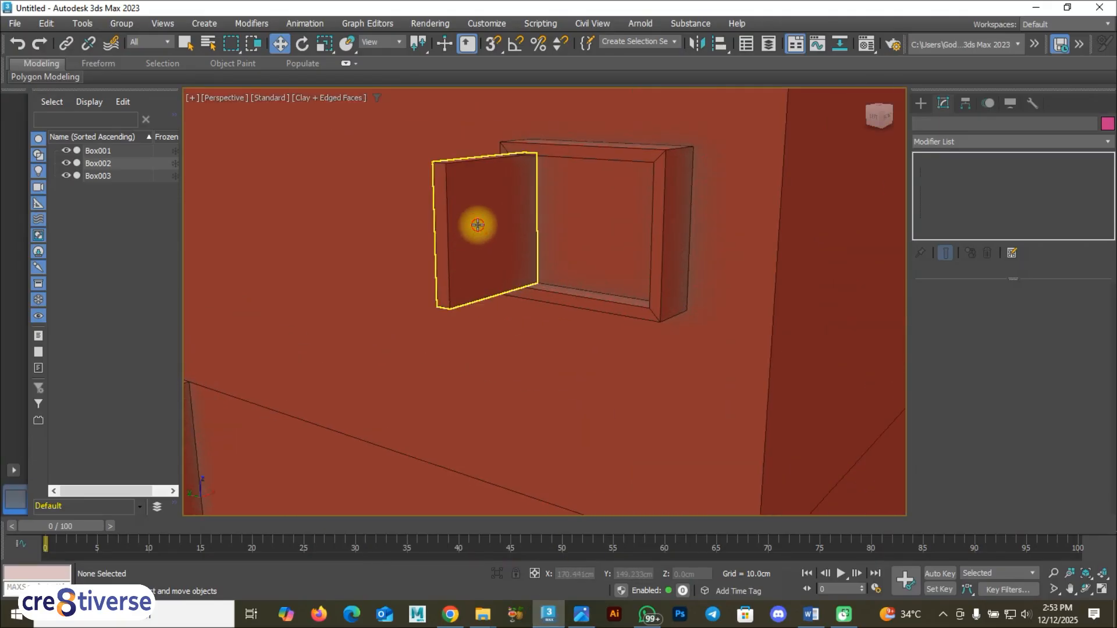
{"action": "middle_click_drag", "start_coordinate": [481, 224], "coordinate": [466, 263], "text": "alt"}
{"action": "scroll", "coordinate": [464, 232], "scroll_direction": "up", "scroll_amount": 2}
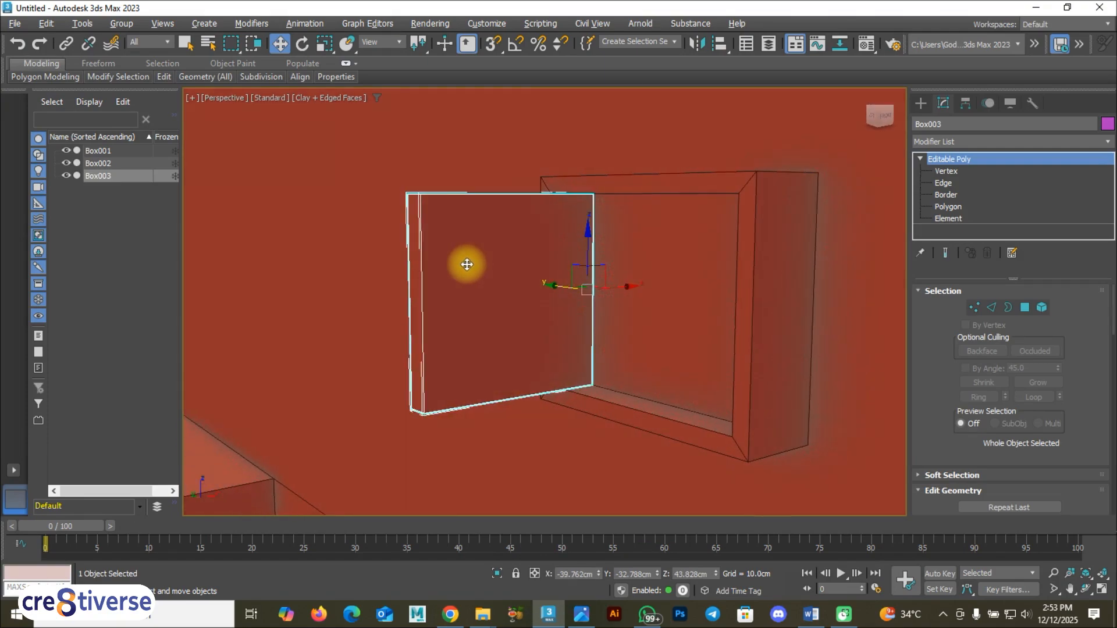
{"action": "left_click", "coordinate": [950, 183]}
{"action": "middle_click_drag", "start_coordinate": [551, 289], "coordinate": [470, 425], "text": "alt"}
{"action": "left_click", "coordinate": [514, 199]}
{"action": "left_click", "coordinate": [500, 355], "text": "ctrl"}
{"action": "key", "text": "alt+Tab"}
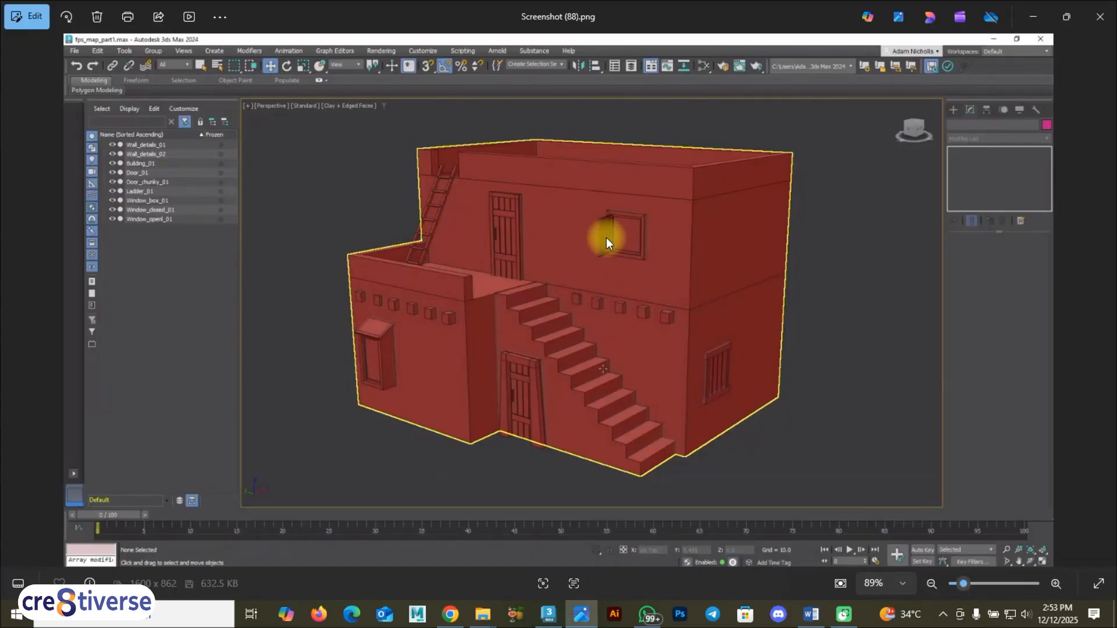
{"action": "key", "text": "alt+Tab"}
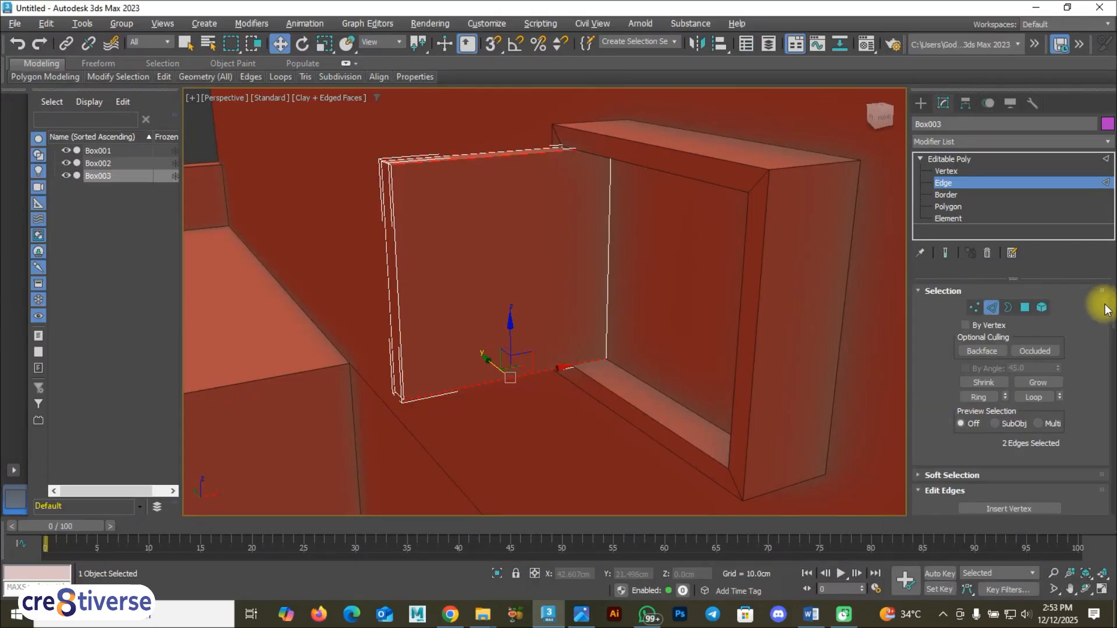
Connect the two selected shutter edges with 5 segments, pinch 12 and slide 16 to divide the face into vertical planks
{"action": "left_click_drag", "start_coordinate": [1111, 308], "coordinate": [1111, 343]}
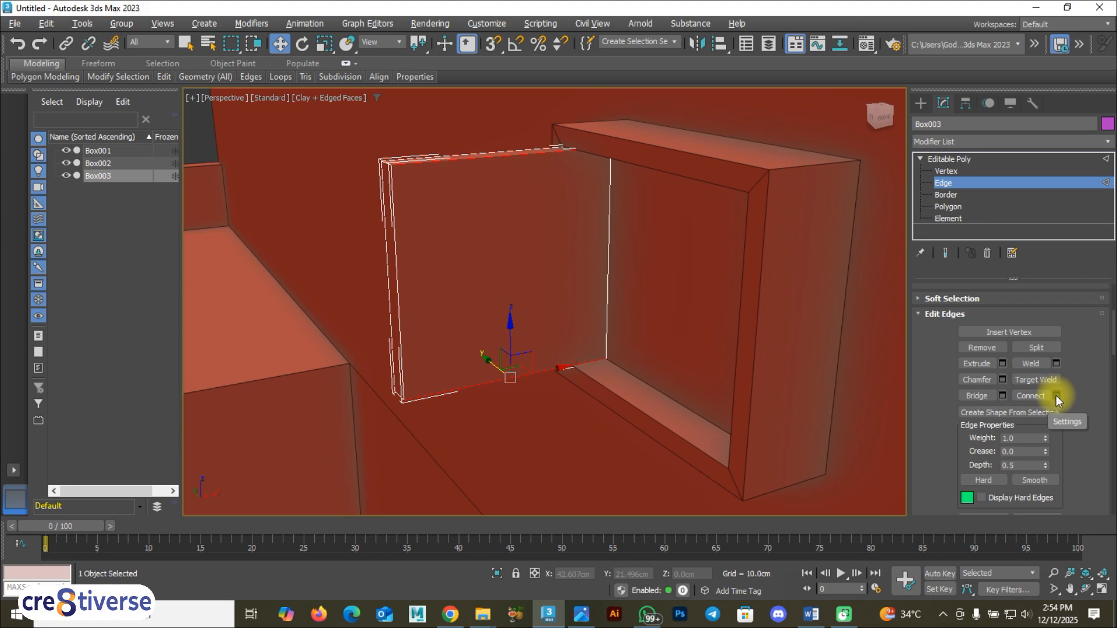
{"action": "left_click", "coordinate": [1032, 396]}
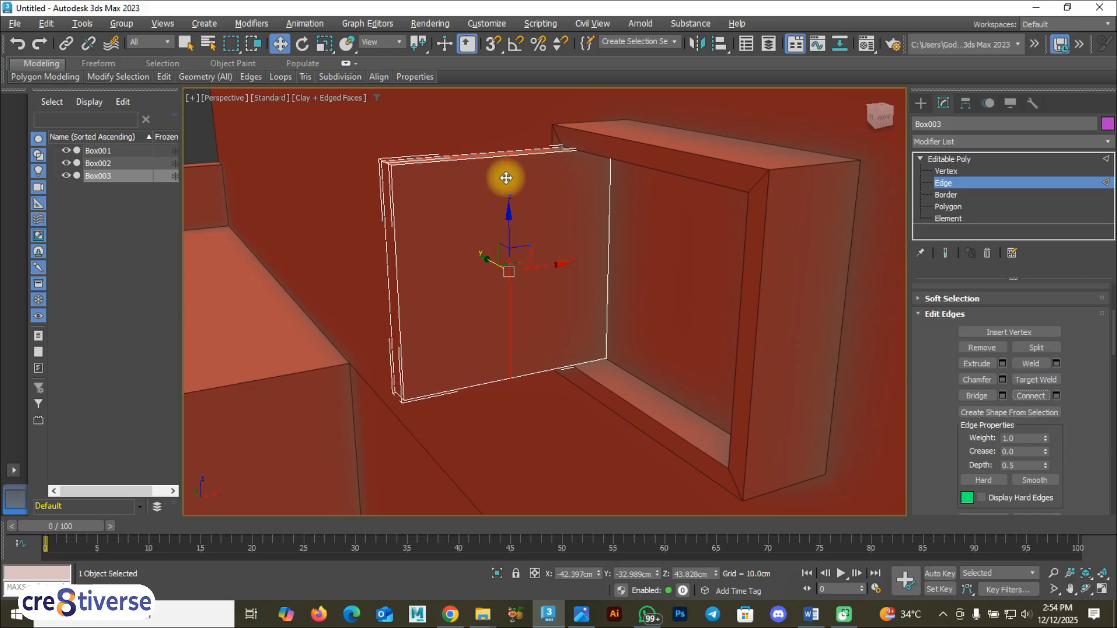
{"action": "key", "text": "ctrl+z"}
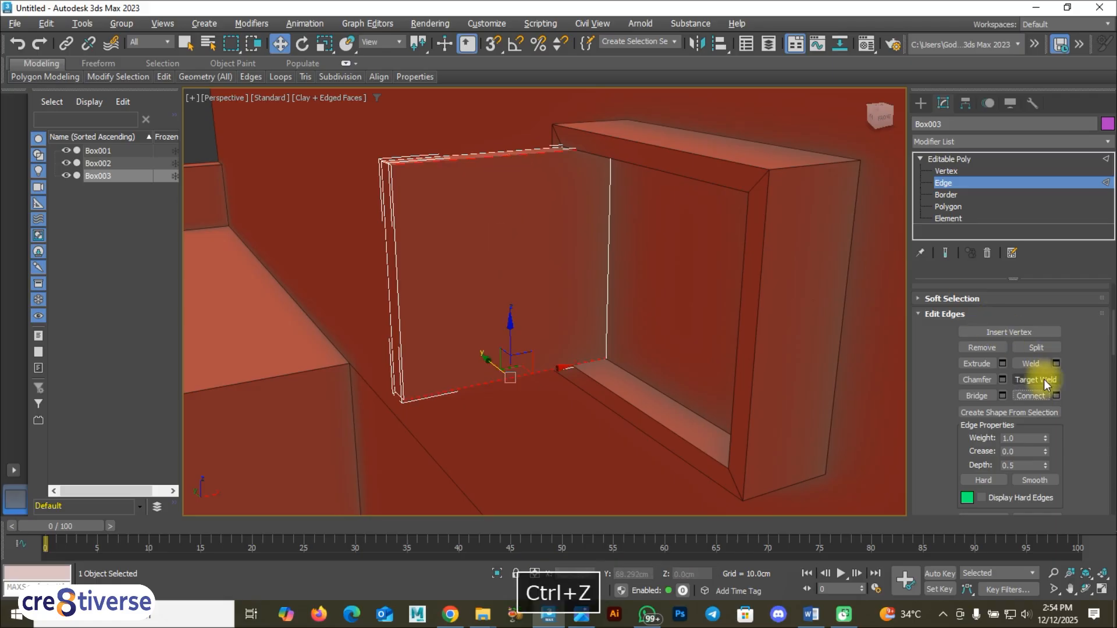
{"action": "left_click", "coordinate": [1057, 396]}
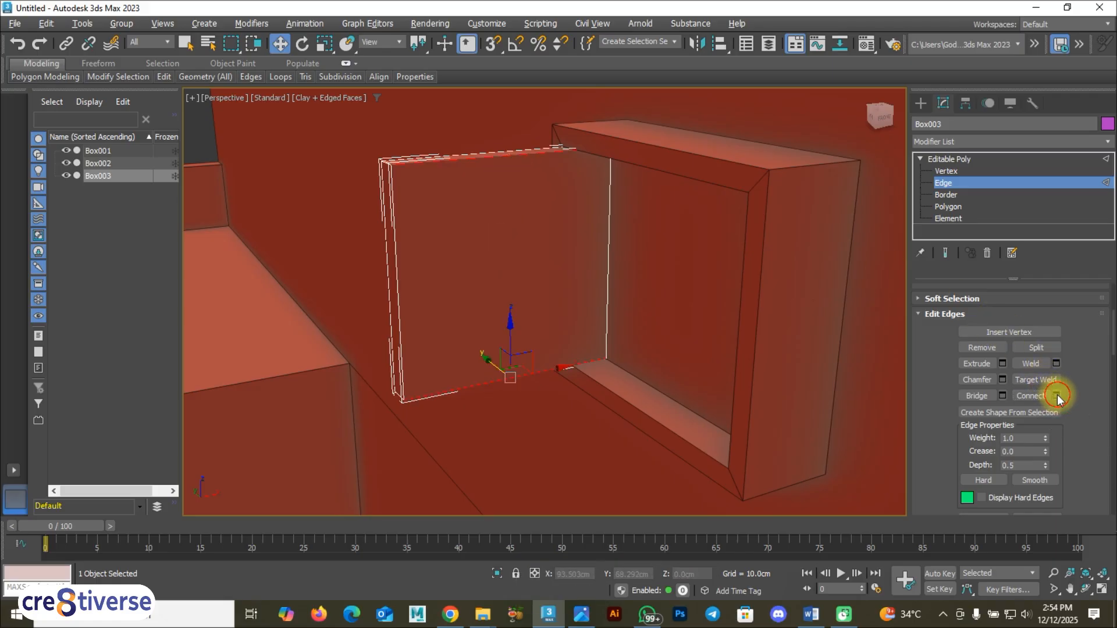
{"action": "left_click_drag", "start_coordinate": [580, 282], "coordinate": [814, 221]}
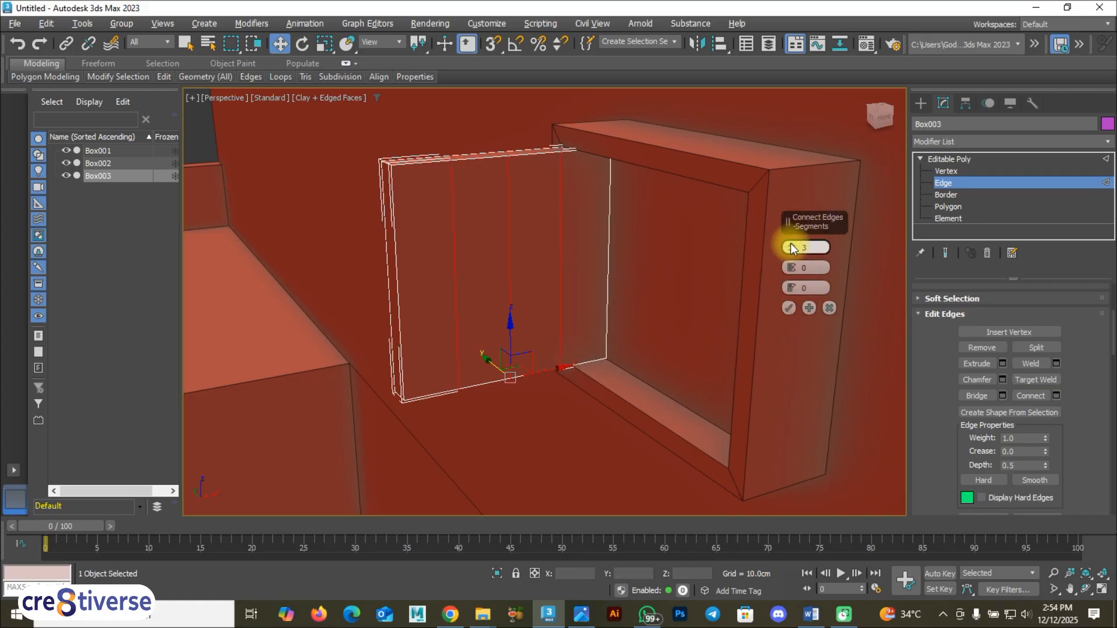
{"action": "key", "text": "alt+Tab"}
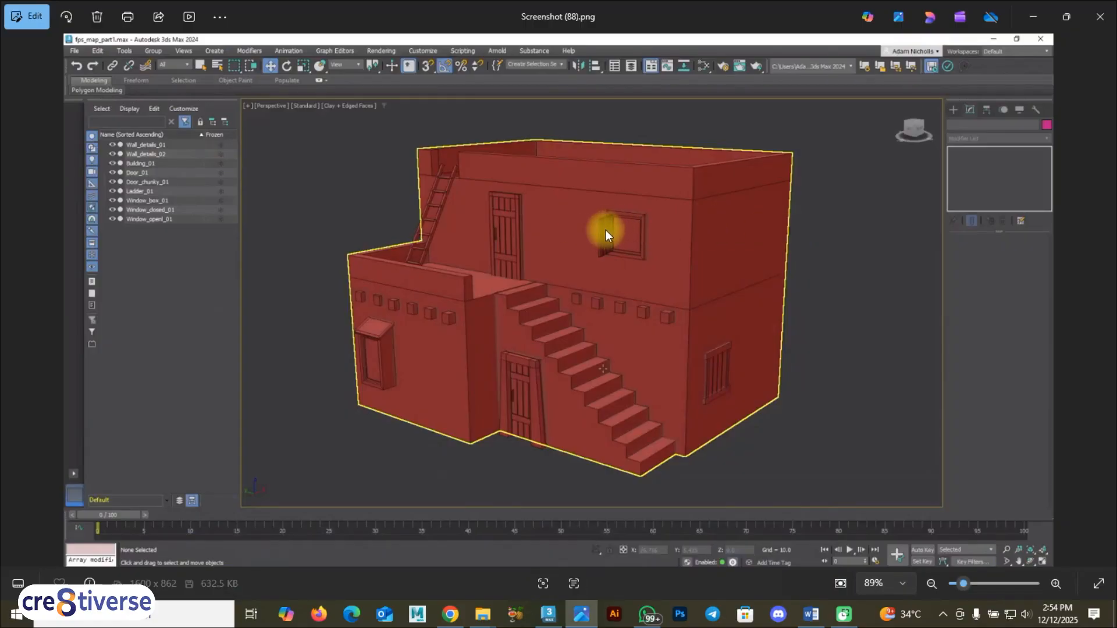
{"action": "key", "text": "alt+Tab"}
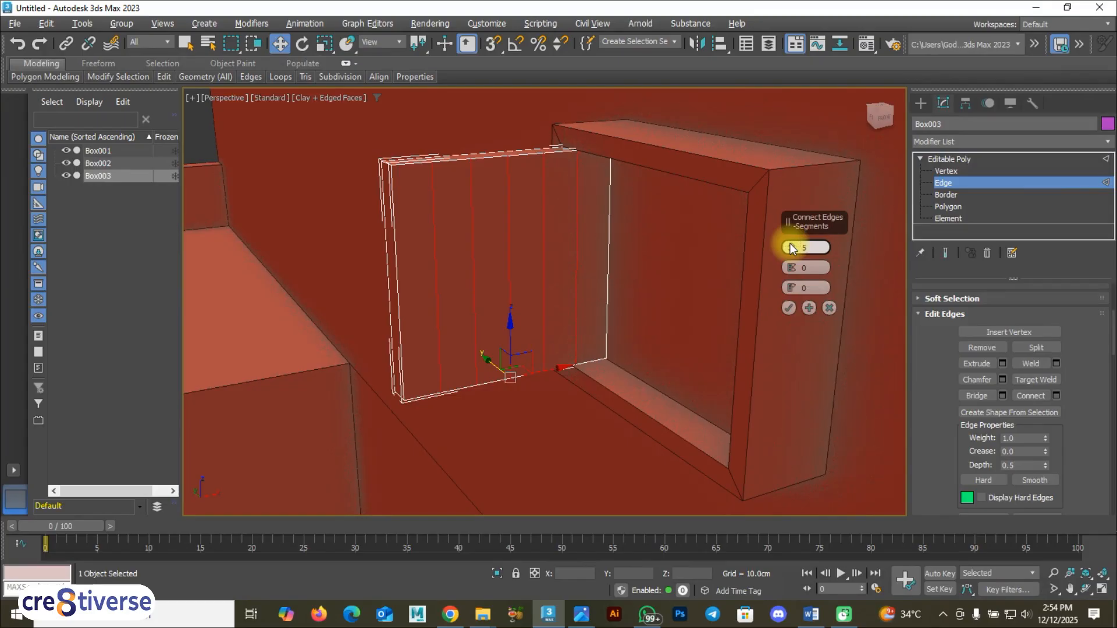
{"action": "left_click_drag", "start_coordinate": [793, 271], "coordinate": [785, 238]}
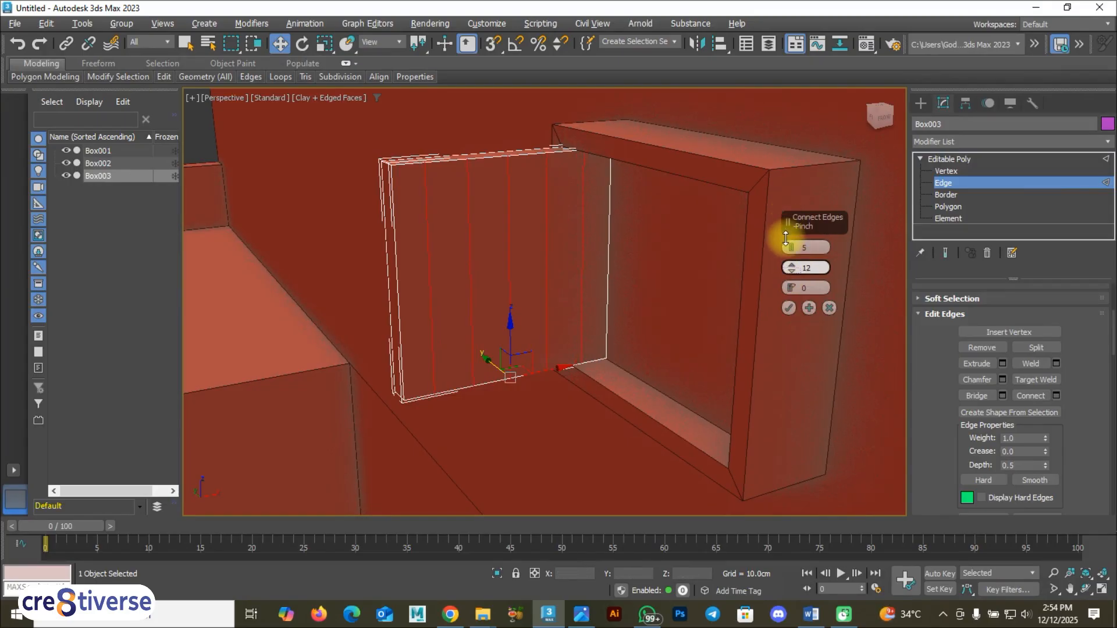
{"action": "left_click_drag", "start_coordinate": [793, 286], "coordinate": [770, 239]}
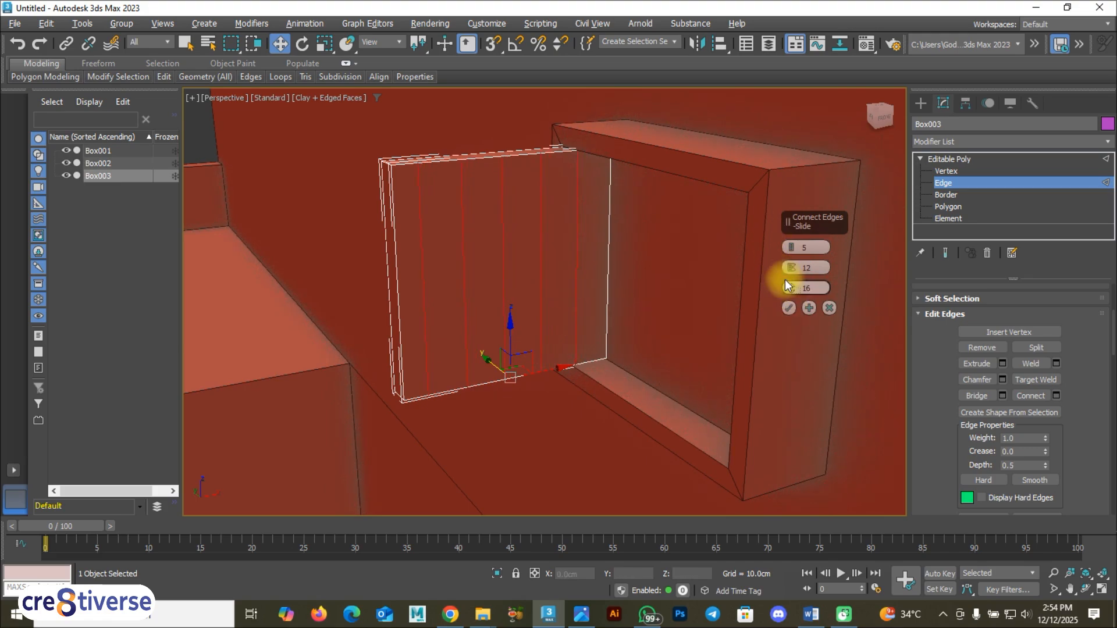
{"action": "left_click", "coordinate": [788, 309]}
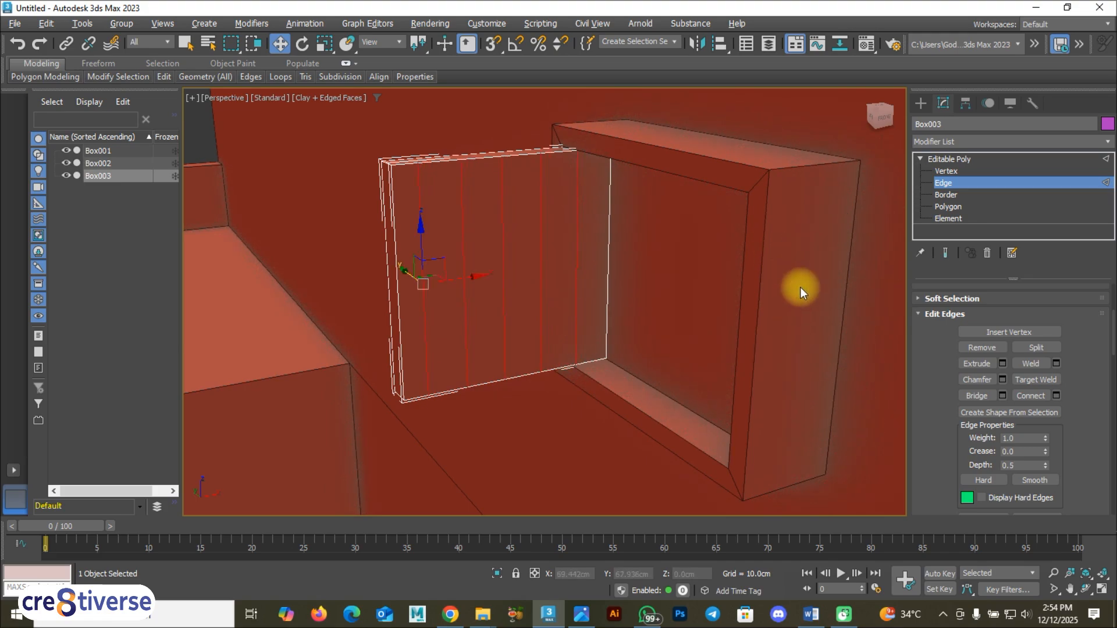
Chamfer the shutter's five vertical plank edges with an edge chamfer amount of 0.09 cm
{"action": "left_click", "coordinate": [1001, 380]}
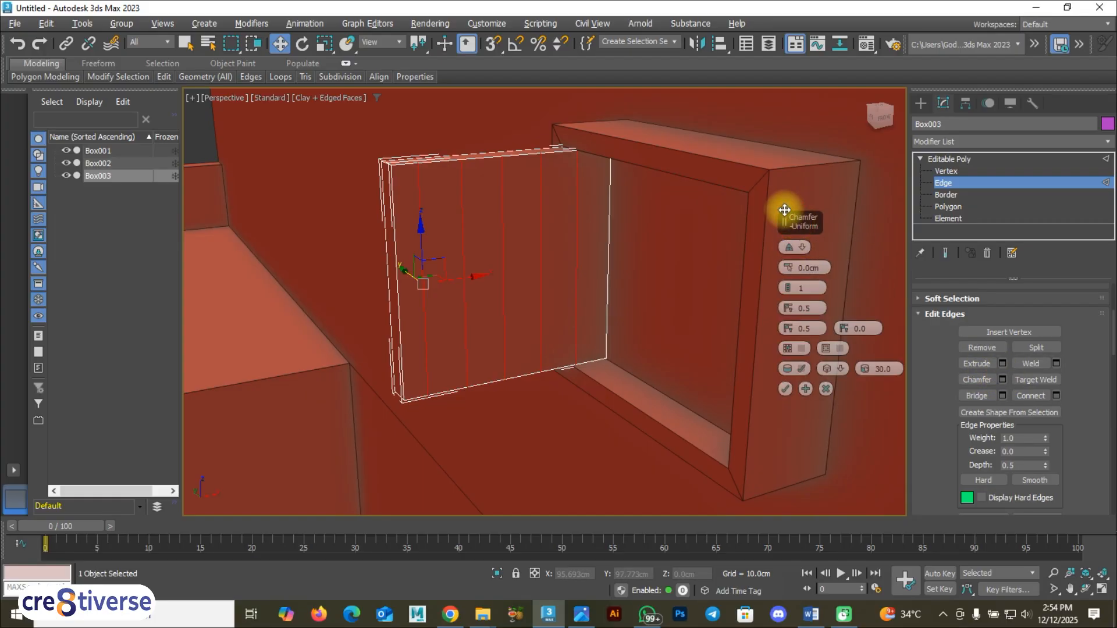
{"action": "scroll", "coordinate": [465, 249], "scroll_direction": "up", "scroll_amount": 10}
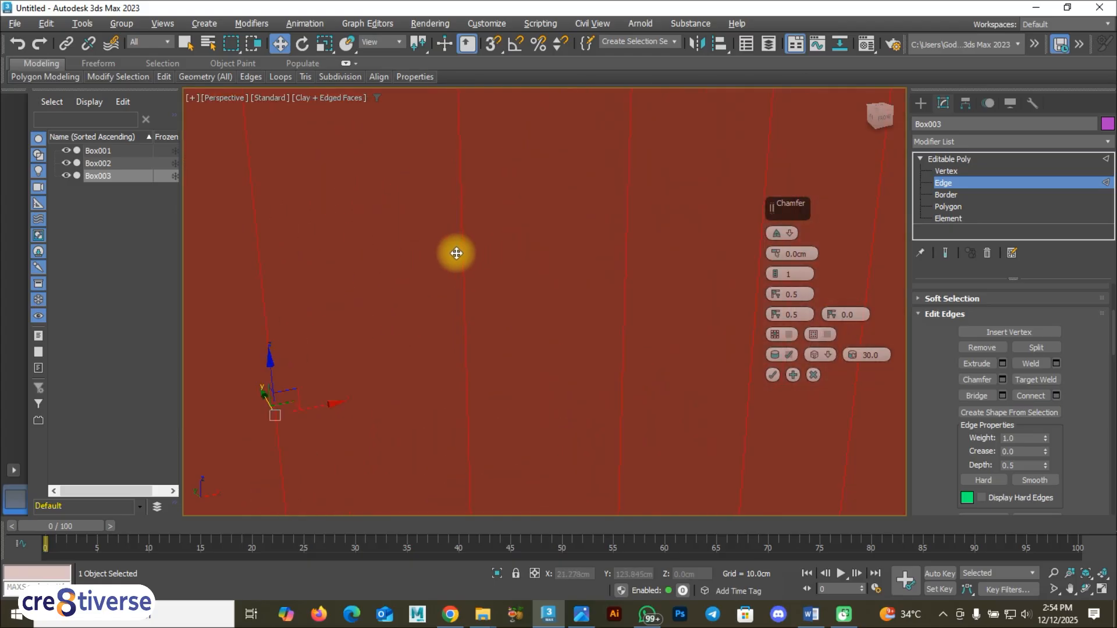
{"action": "left_click_drag", "start_coordinate": [777, 253], "coordinate": [779, 249]}
{"action": "key", "text": "ctrl+z"}
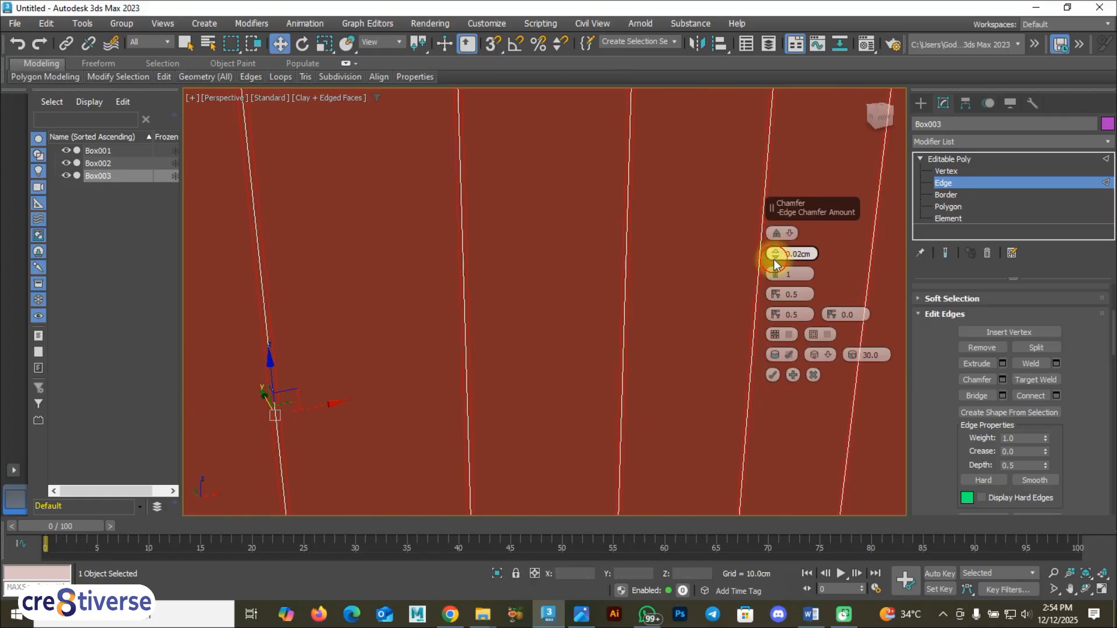
{"action": "right_click", "coordinate": [774, 259]}
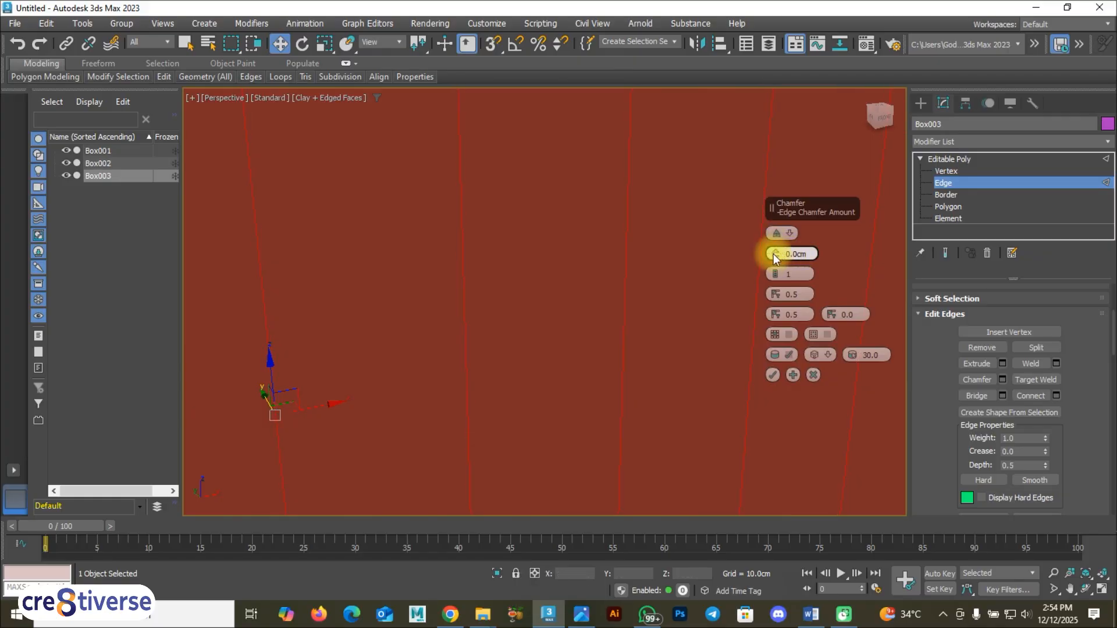
{"action": "left_click_drag", "start_coordinate": [774, 255], "coordinate": [774, 254]}
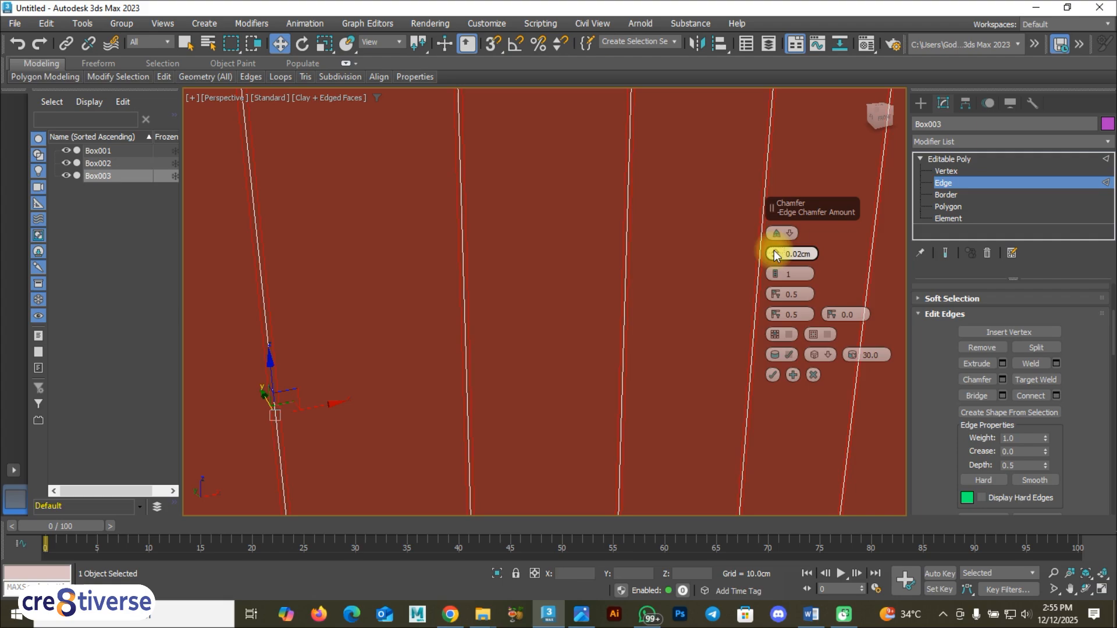
{"action": "left_click", "coordinate": [776, 257]}
{"action": "left_click", "coordinate": [776, 257]}
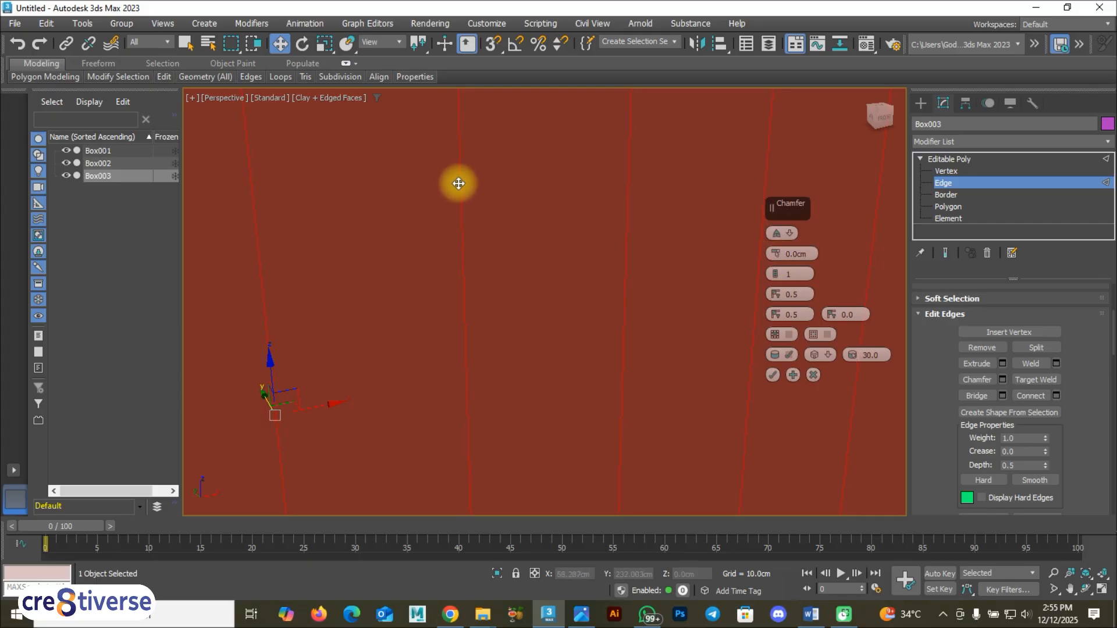
{"action": "left_click_drag", "start_coordinate": [776, 256], "coordinate": [776, 254]}
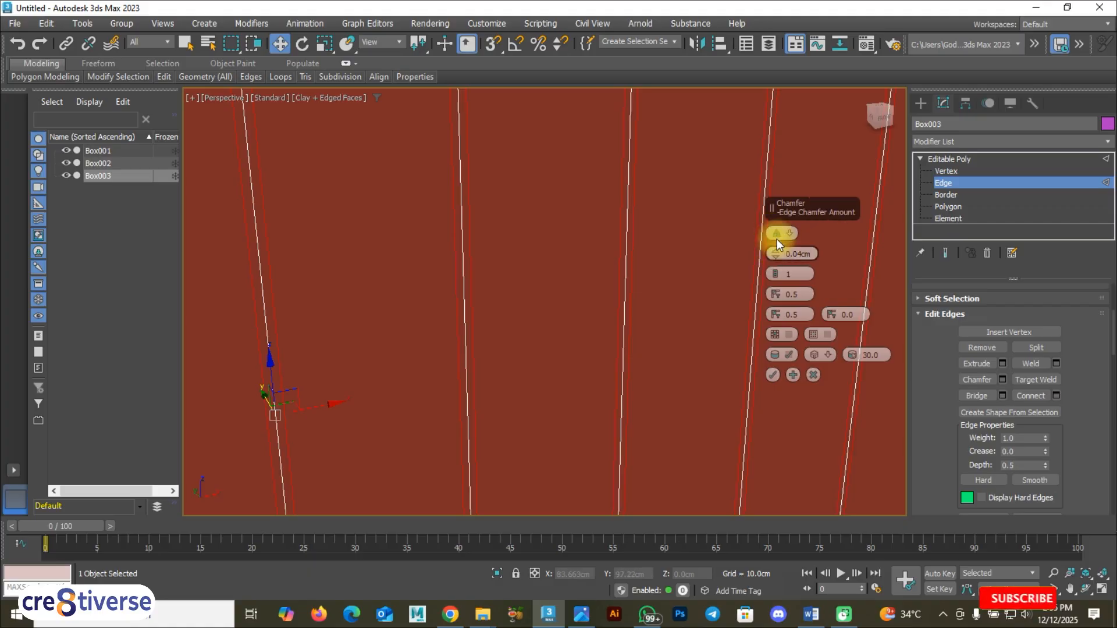
{"action": "left_click_drag", "start_coordinate": [777, 255], "coordinate": [777, 251]}
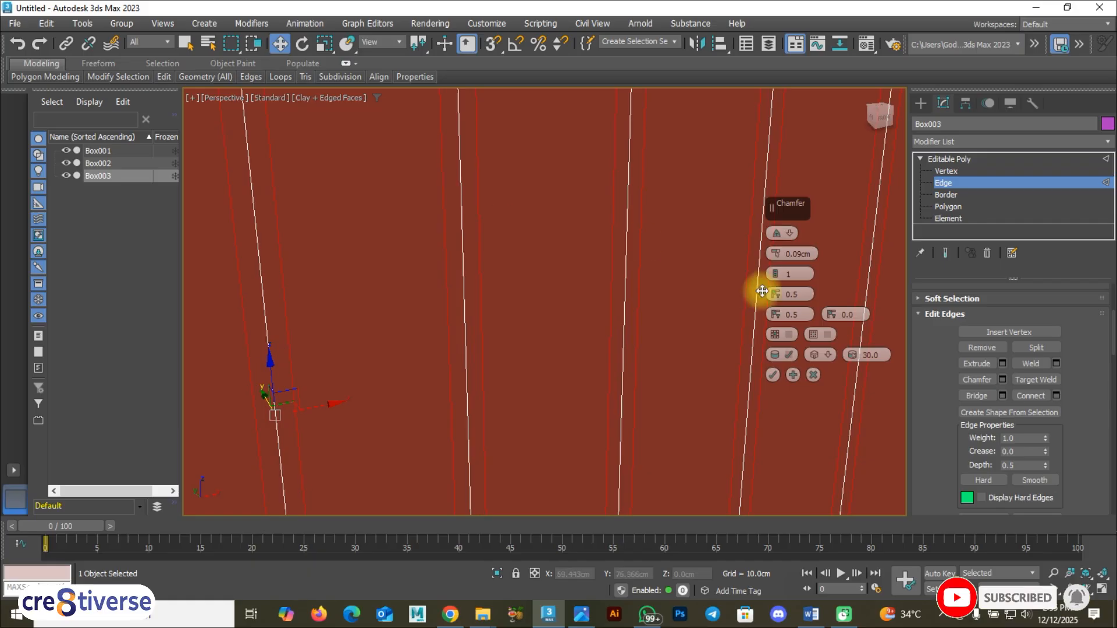
Set the chamfer's connect edge segments to 0 and apply it to the shutter's plank edges
{"action": "left_click", "coordinate": [776, 276]}
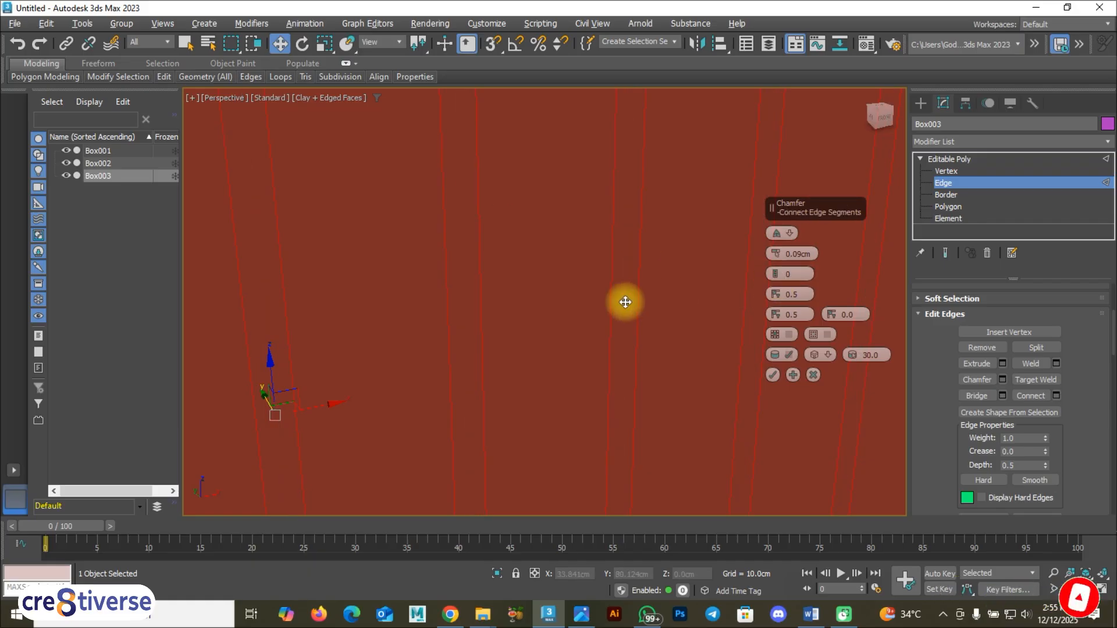
{"action": "scroll", "coordinate": [624, 302], "scroll_direction": "down", "scroll_amount": 3}
{"action": "scroll", "coordinate": [625, 301], "scroll_direction": "down", "scroll_amount": 3}
{"action": "middle_click_drag", "start_coordinate": [623, 302], "coordinate": [618, 296], "text": "alt"}
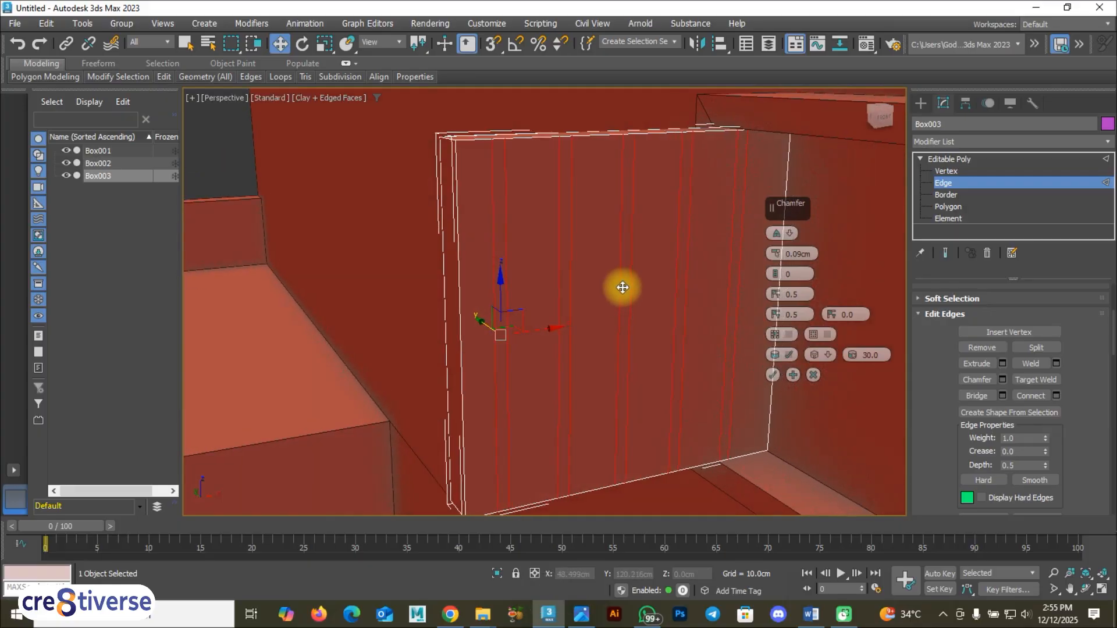
{"action": "left_click", "coordinate": [773, 374]}
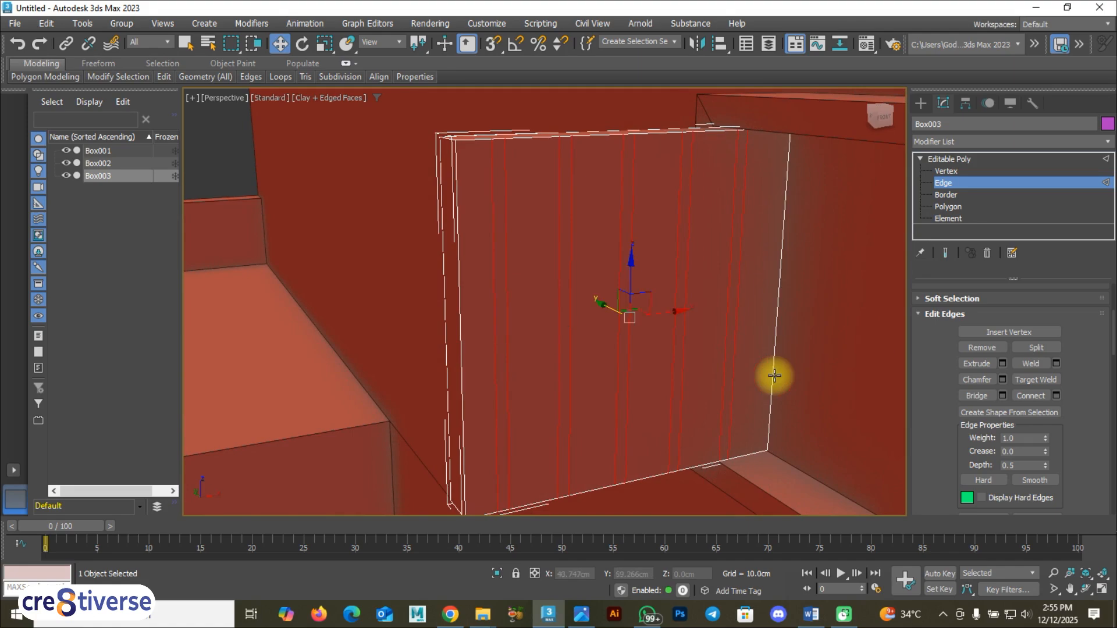
Select the five narrow vertical strip polygons between the planks on the shutter's broad face
{"action": "left_click", "coordinate": [948, 206]}
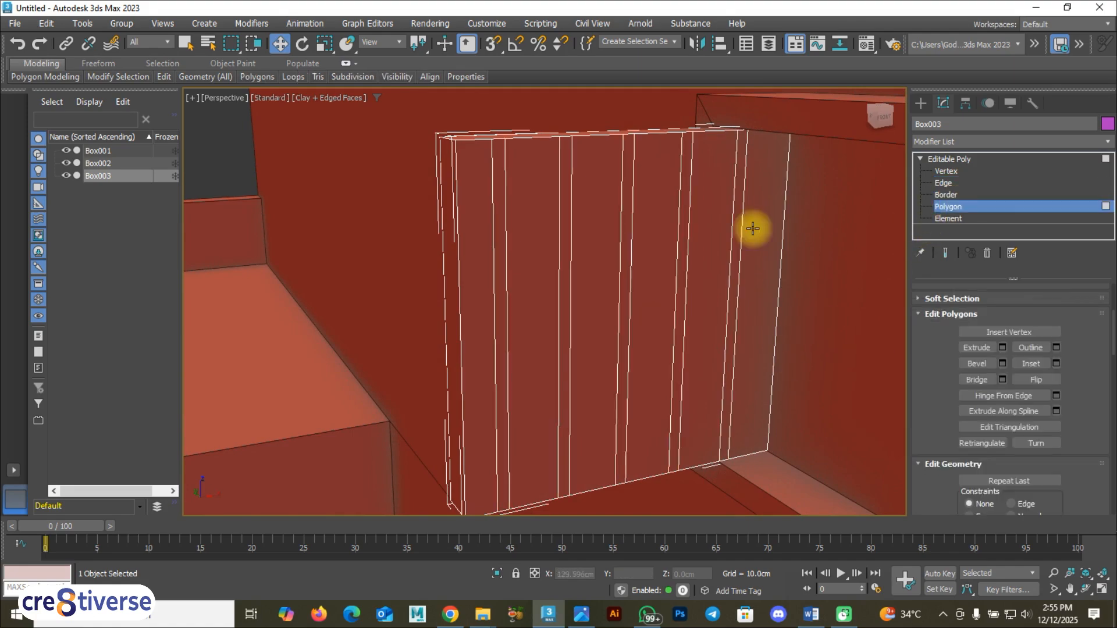
{"action": "left_click", "coordinate": [497, 261]}
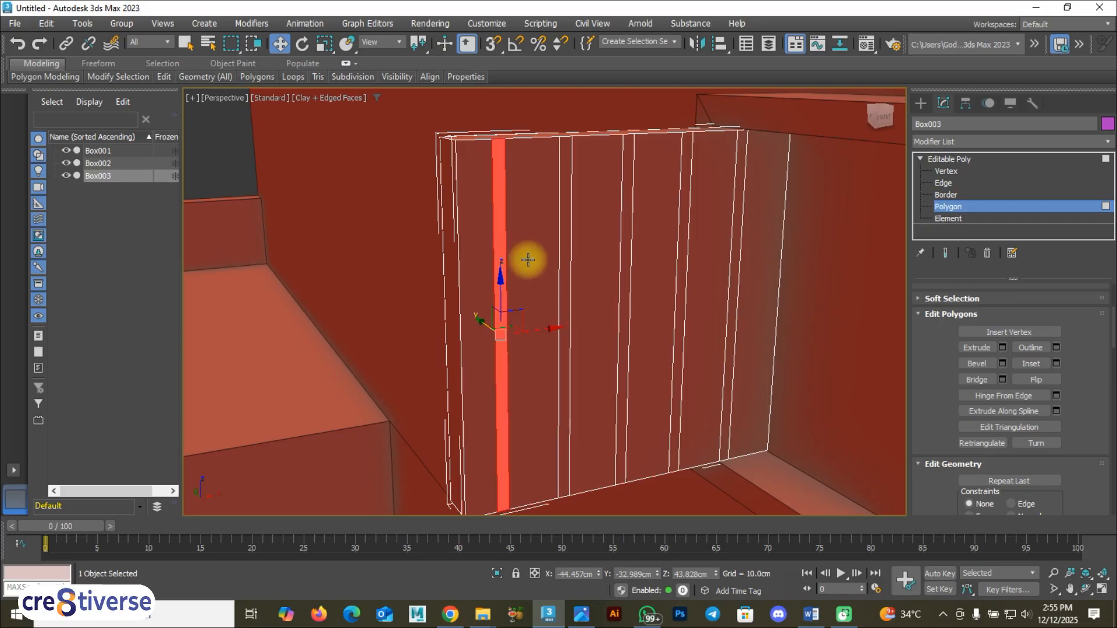
{"action": "left_click", "coordinate": [567, 253], "text": "ctrl"}
{"action": "left_click", "coordinate": [627, 250], "text": "ctrl"}
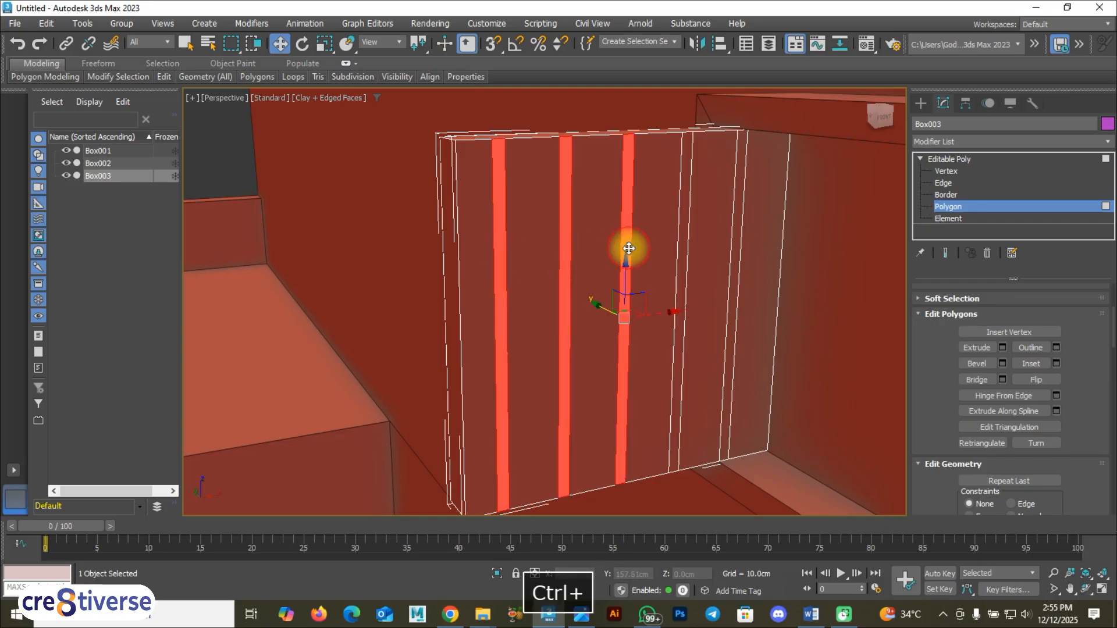
{"action": "left_click", "coordinate": [691, 246], "text": "ctrl"}
{"action": "left_click", "coordinate": [737, 239], "text": "ctrl"}
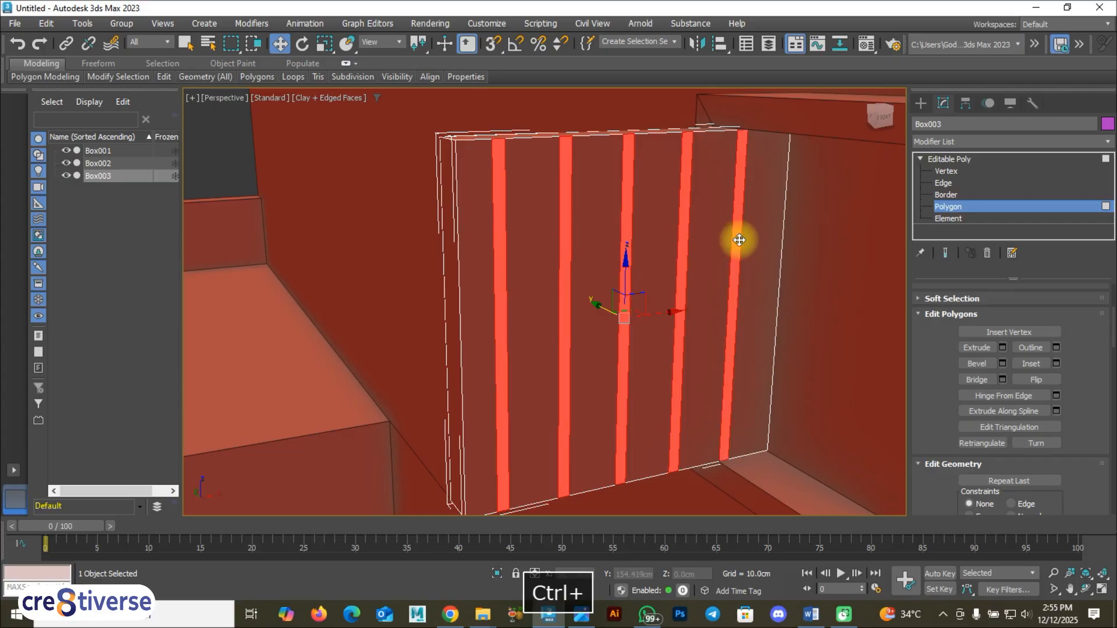
Extrude the five strip polygons slightly inward to form grooves between the shutter planks, and leave polygon editing
{"action": "mouse_move", "coordinate": [1113, 338]}
{"action": "left_mouse_down"}
{"action": "mouse_move", "coordinate": [1113, 359]}
{"action": "mouse_move", "coordinate": [1114, 321]}
{"action": "left_mouse_up"}
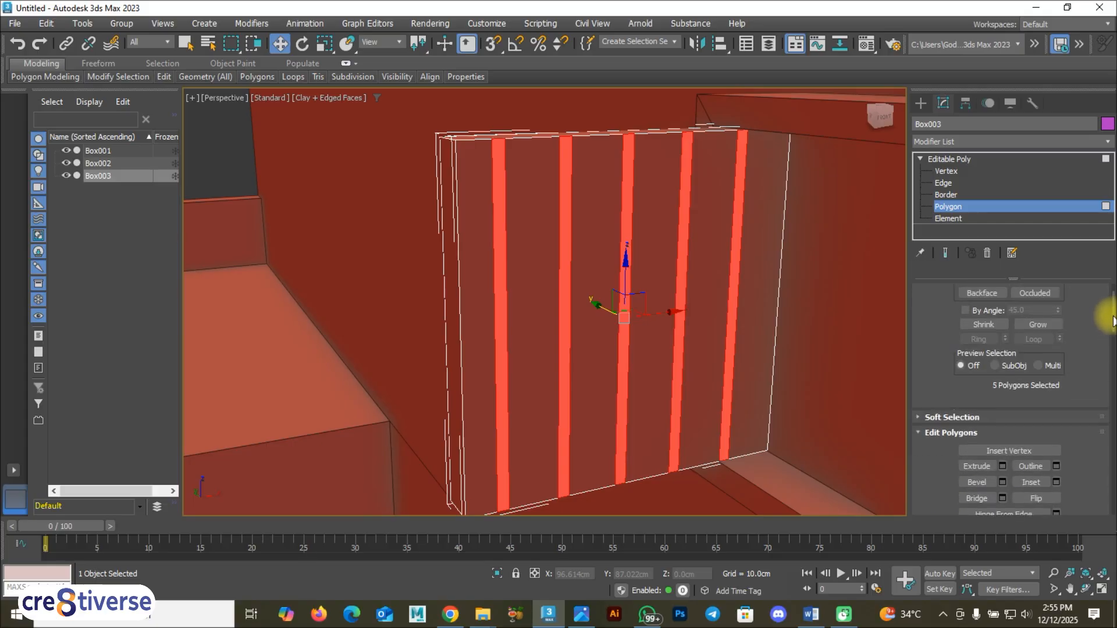
{"action": "left_click", "coordinate": [980, 465]}
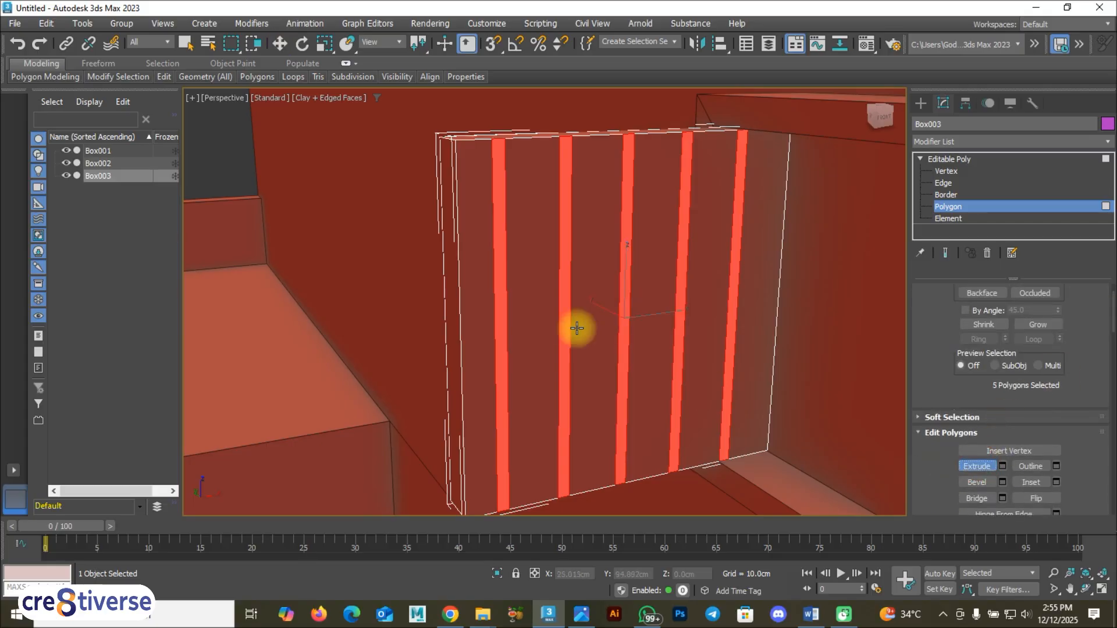
{"action": "mouse_move", "coordinate": [499, 312]}
{"action": "left_mouse_down"}
{"action": "mouse_move", "coordinate": [506, 304]}
{"action": "mouse_move", "coordinate": [499, 314]}
{"action": "left_mouse_up"}
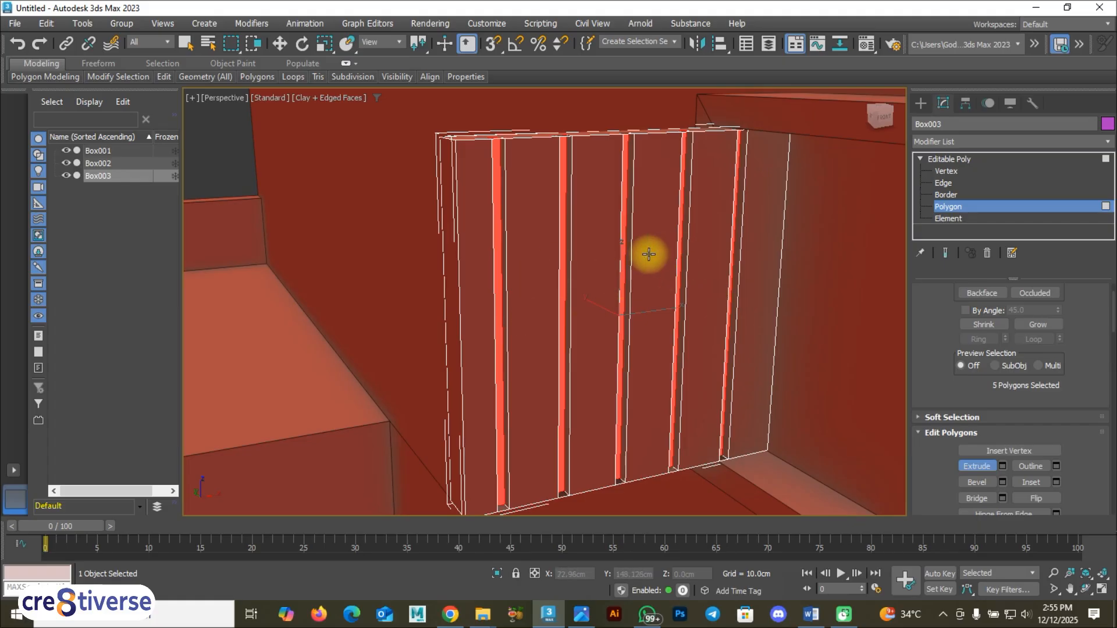
{"action": "left_click", "coordinate": [952, 162]}
{"action": "key", "text": "w"}
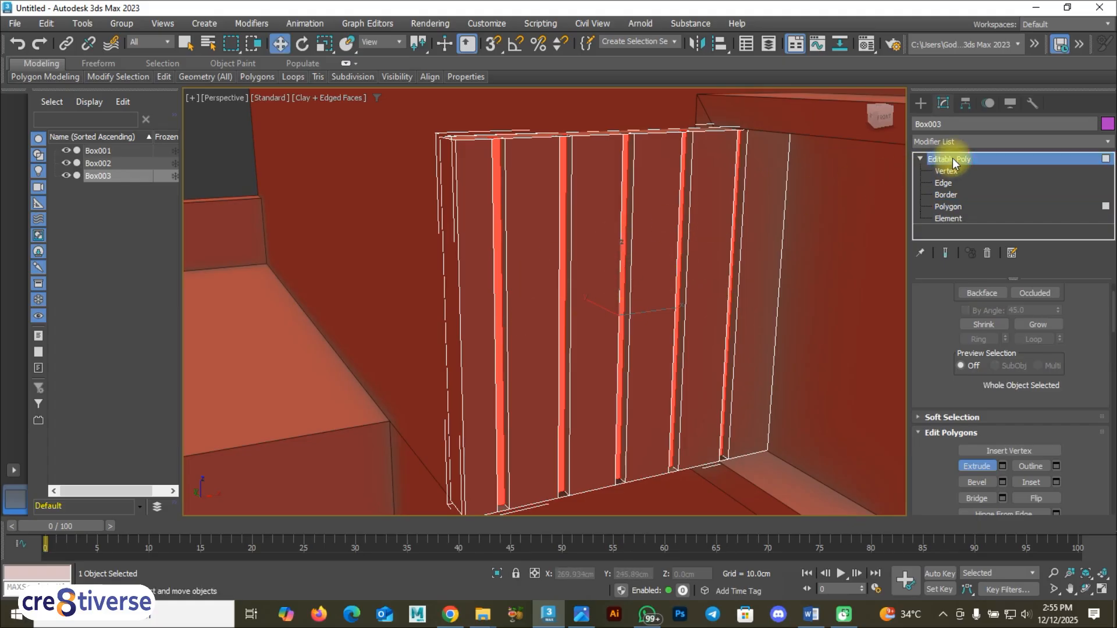
Deselect everything and examine the grooved shutter and building with the edge display off and on
{"action": "left_click", "coordinate": [719, 272]}
{"action": "scroll", "coordinate": [719, 272], "scroll_direction": "down", "scroll_amount": 6}
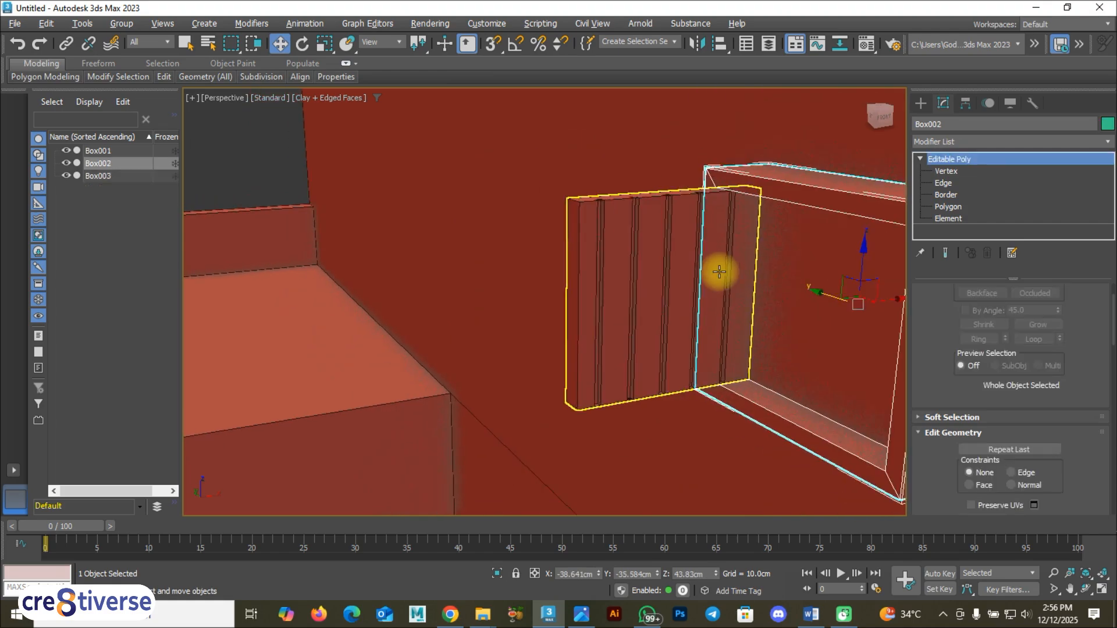
{"action": "left_click", "coordinate": [323, 168]}
{"action": "middle_click_drag", "start_coordinate": [656, 307], "coordinate": [689, 304], "text": "alt"}
{"action": "left_click", "coordinate": [689, 301]}
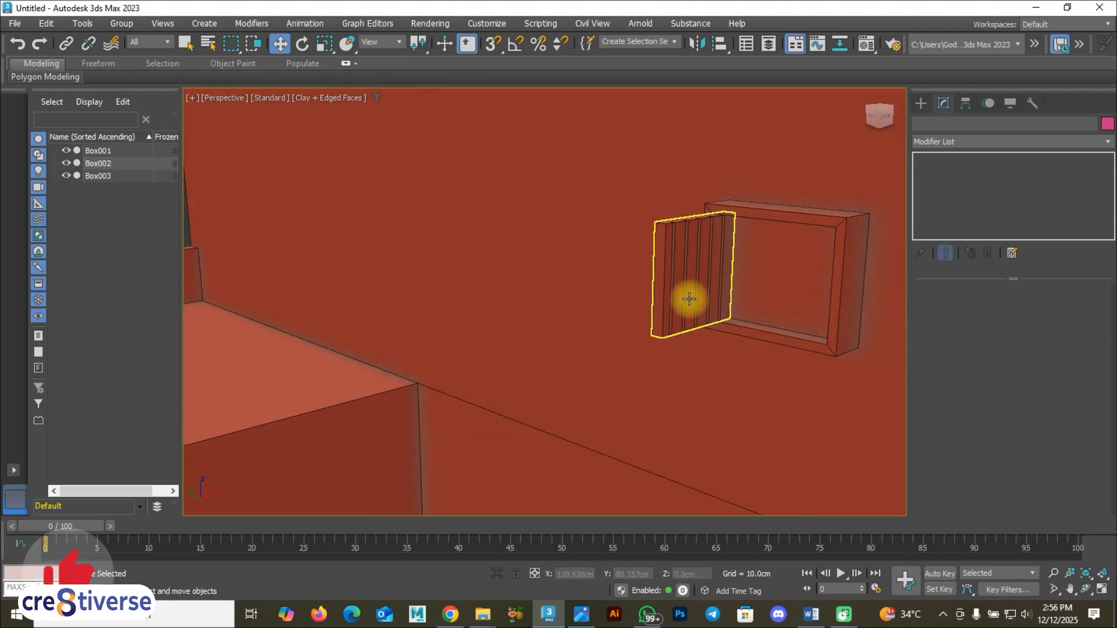
{"action": "key", "text": "F4"}
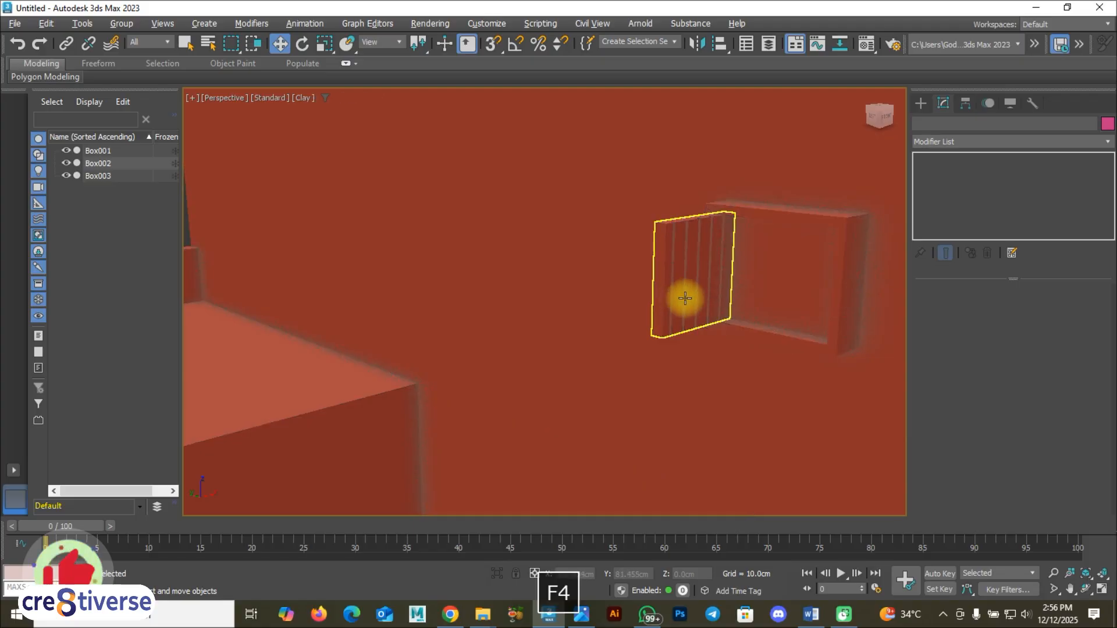
{"action": "scroll", "coordinate": [680, 295], "scroll_direction": "down", "scroll_amount": 5}
{"action": "left_click", "coordinate": [362, 198]}
{"action": "middle_click_drag", "start_coordinate": [564, 277], "coordinate": [597, 285], "text": "alt"}
{"action": "scroll", "coordinate": [610, 294], "scroll_direction": "up", "scroll_amount": 2}
{"action": "scroll", "coordinate": [616, 294], "scroll_direction": "down", "scroll_amount": 2}
{"action": "scroll", "coordinate": [616, 295], "scroll_direction": "up", "scroll_amount": 2}
{"action": "key", "text": "F4"}
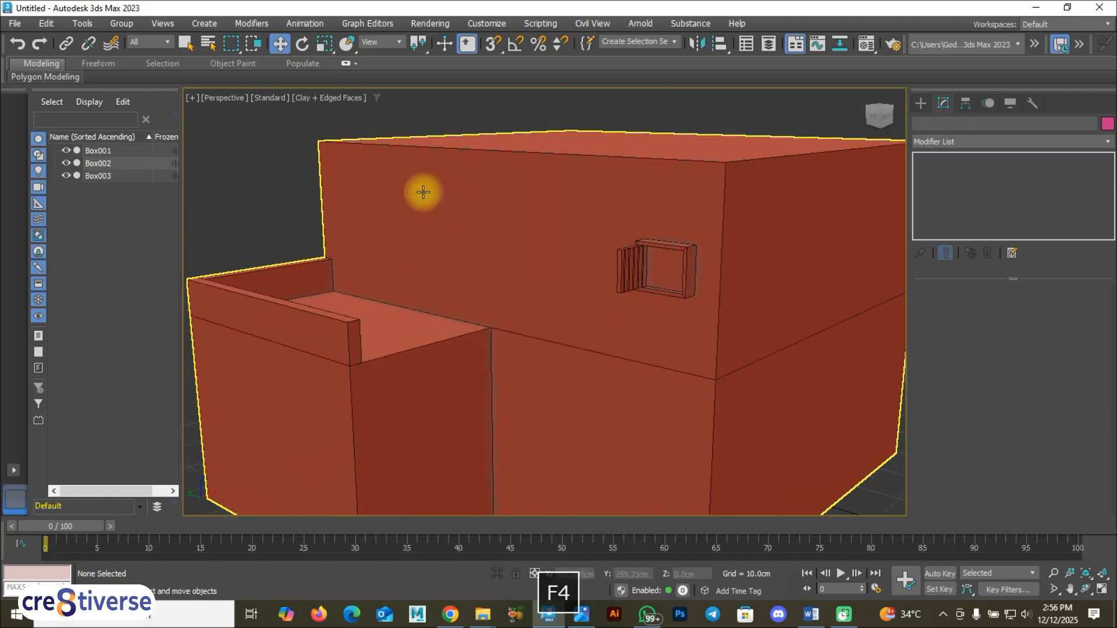
Check the row of small blocks below the front extension's parapet in the reference image, and return to the model
{"action": "left_click", "coordinate": [581, 613]}
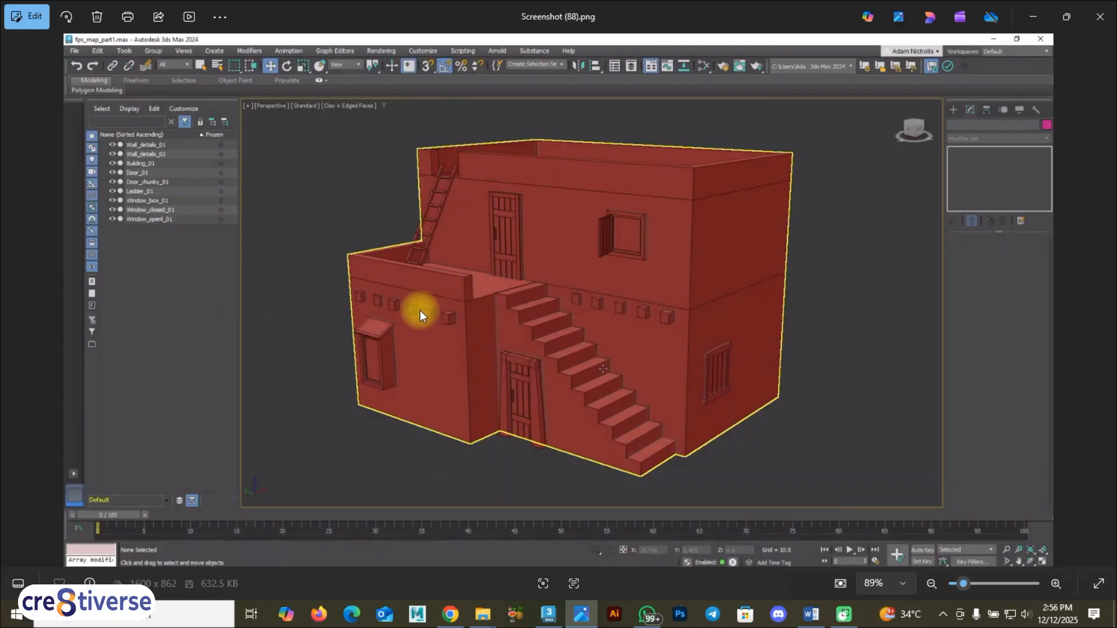
{"action": "left_click", "coordinate": [548, 613]}
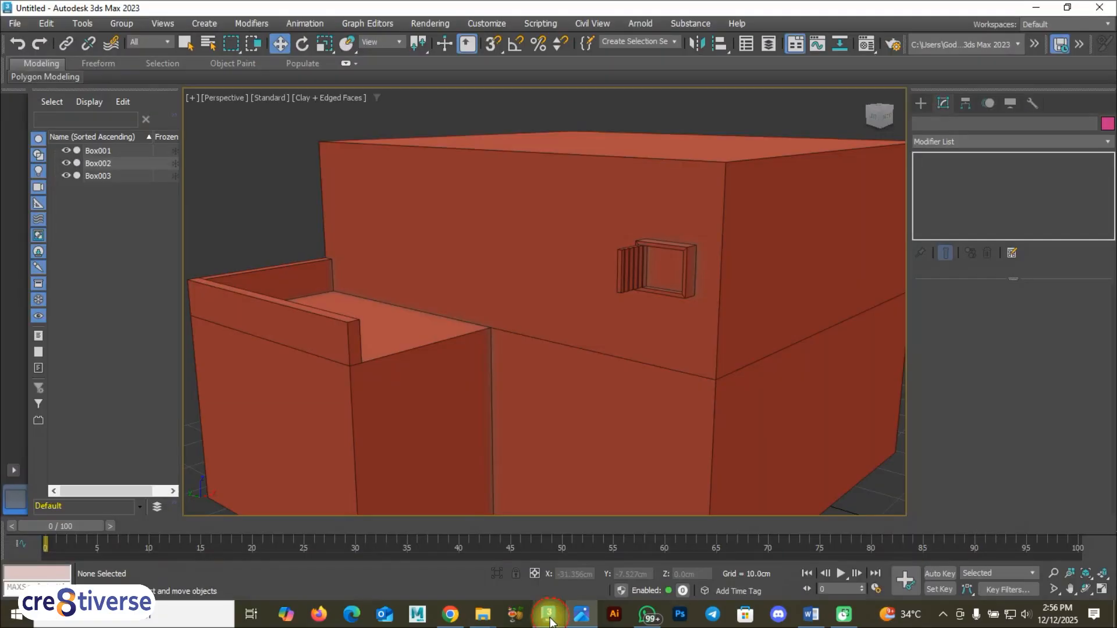
{"action": "middle_click_drag", "start_coordinate": [405, 440], "coordinate": [468, 418], "text": "alt"}
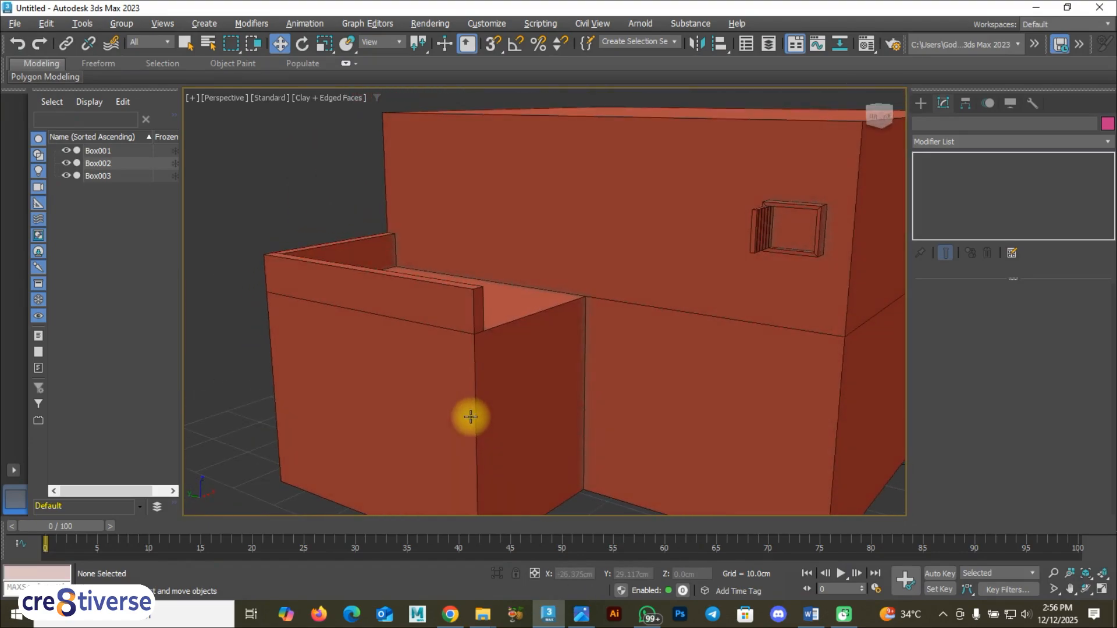
Create a box about 2.44 × 2.17 × 1.6 cm with AutoGrid on the extension's front wall, below the parapet at the outer corner, and select it
{"action": "left_click", "coordinate": [920, 105]}
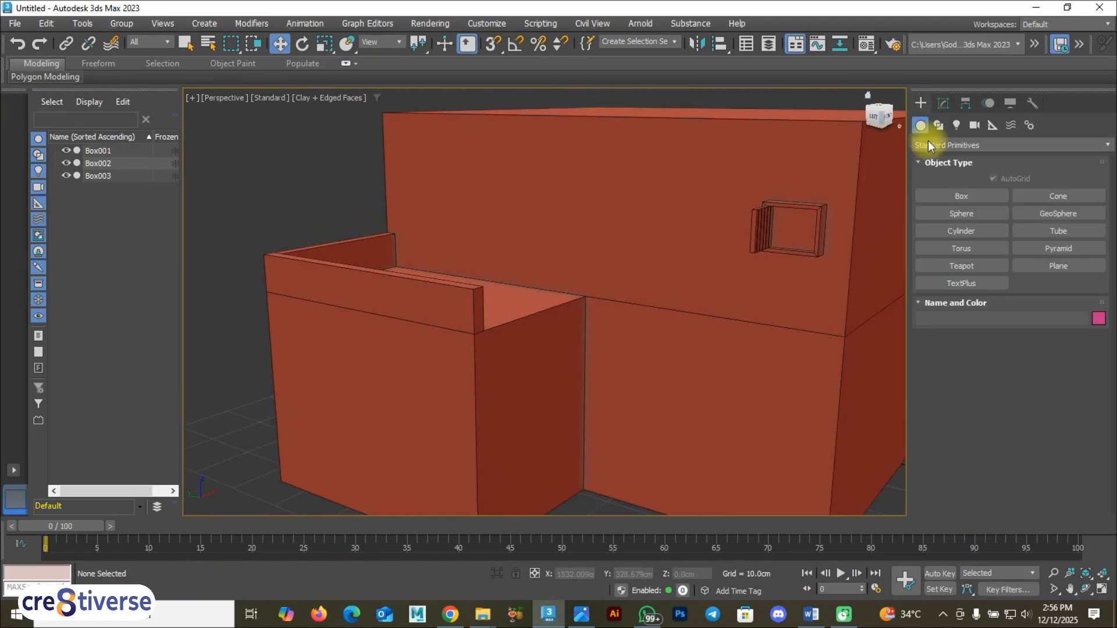
{"action": "left_click", "coordinate": [985, 192]}
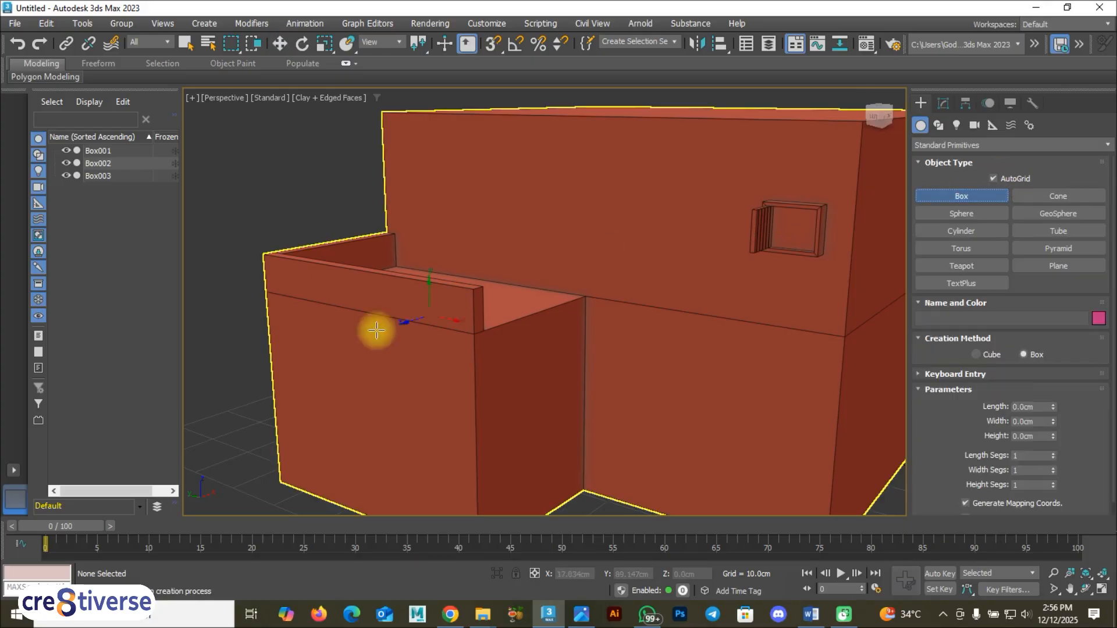
{"action": "middle_click_drag", "start_coordinate": [320, 342], "coordinate": [257, 319], "text": "alt"}
{"action": "left_click", "coordinate": [252, 324]}
{"action": "left_click_drag", "start_coordinate": [252, 324], "coordinate": [263, 340]}
{"action": "left_click", "coordinate": [256, 337]}
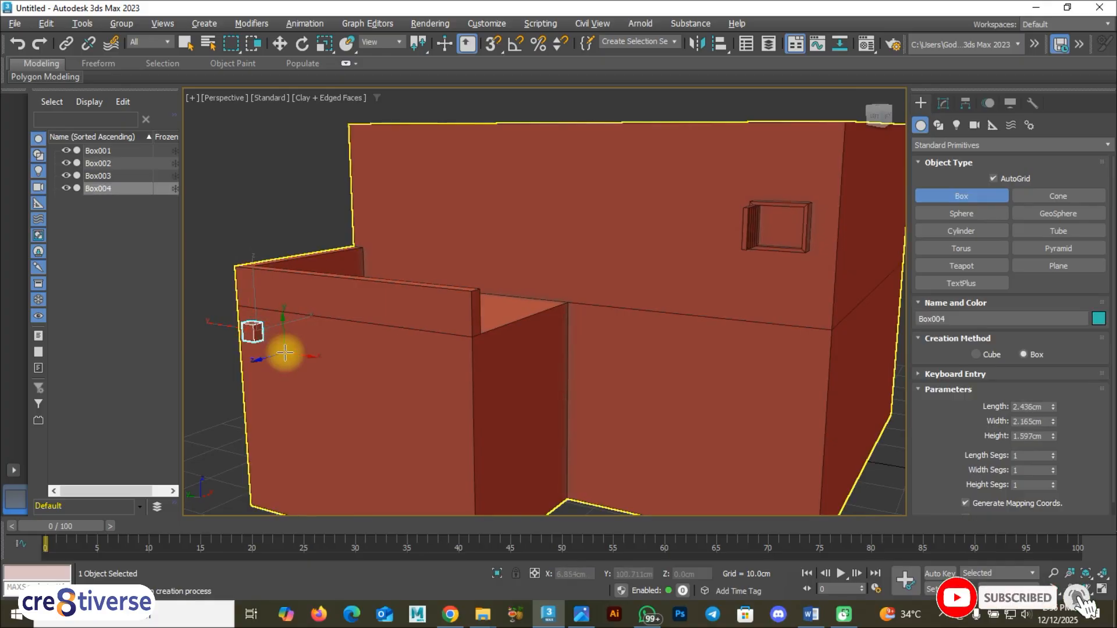
{"action": "key", "text": "w"}
{"action": "left_click", "coordinate": [279, 217]}
{"action": "middle_click_drag", "start_coordinate": [269, 352], "coordinate": [255, 311], "text": "alt"}
{"action": "left_click", "coordinate": [254, 323]}
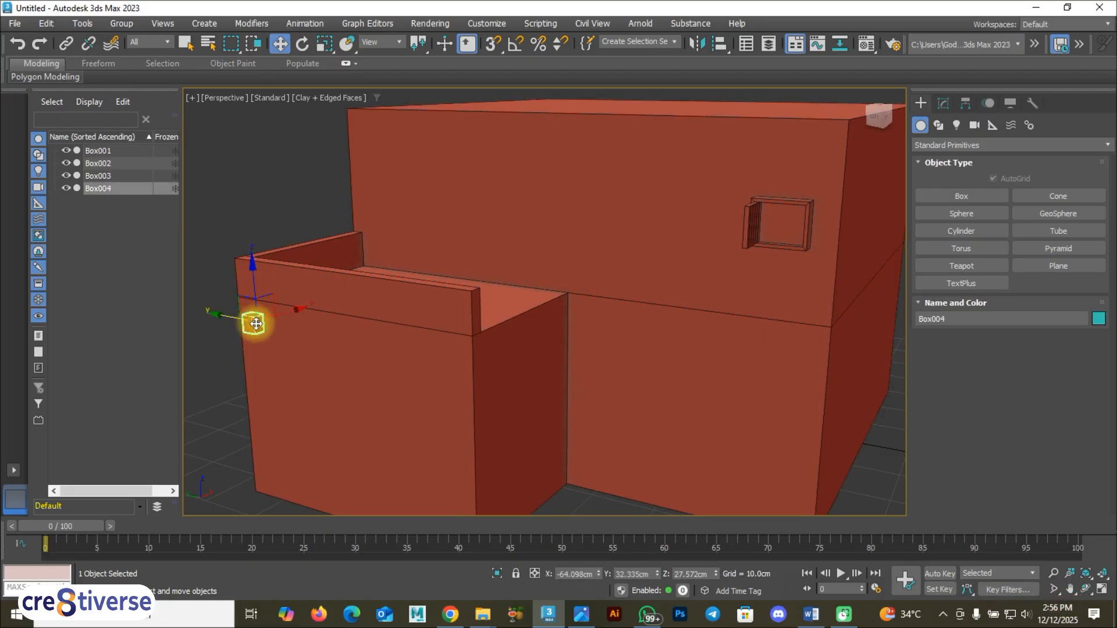
Try cloning the small block along Y across the front wall as 5 copies, and undo the cloning
{"action": "left_click_drag", "start_coordinate": [211, 313], "coordinate": [243, 323], "text": "shift"}
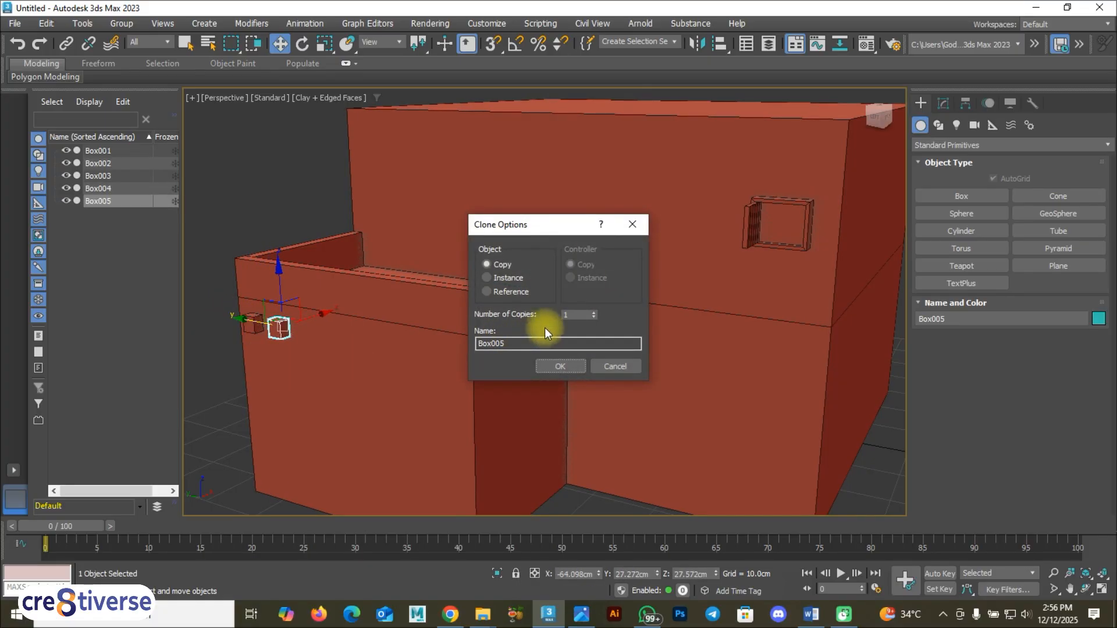
{"action": "left_click_drag", "start_coordinate": [576, 315], "coordinate": [552, 315]}
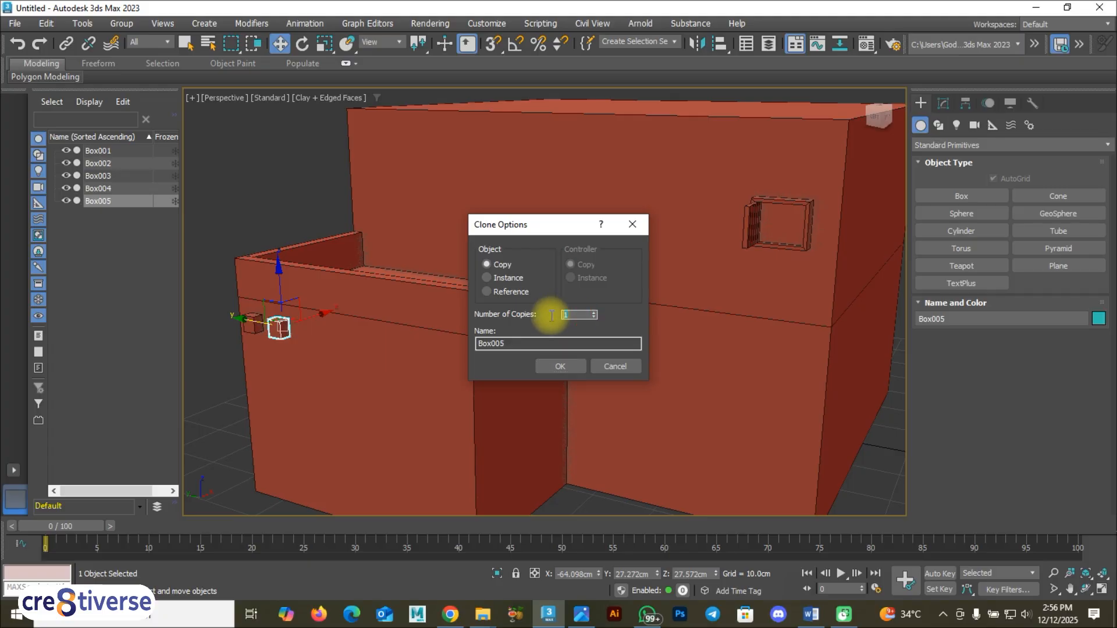
{"action": "type", "text": "4"}
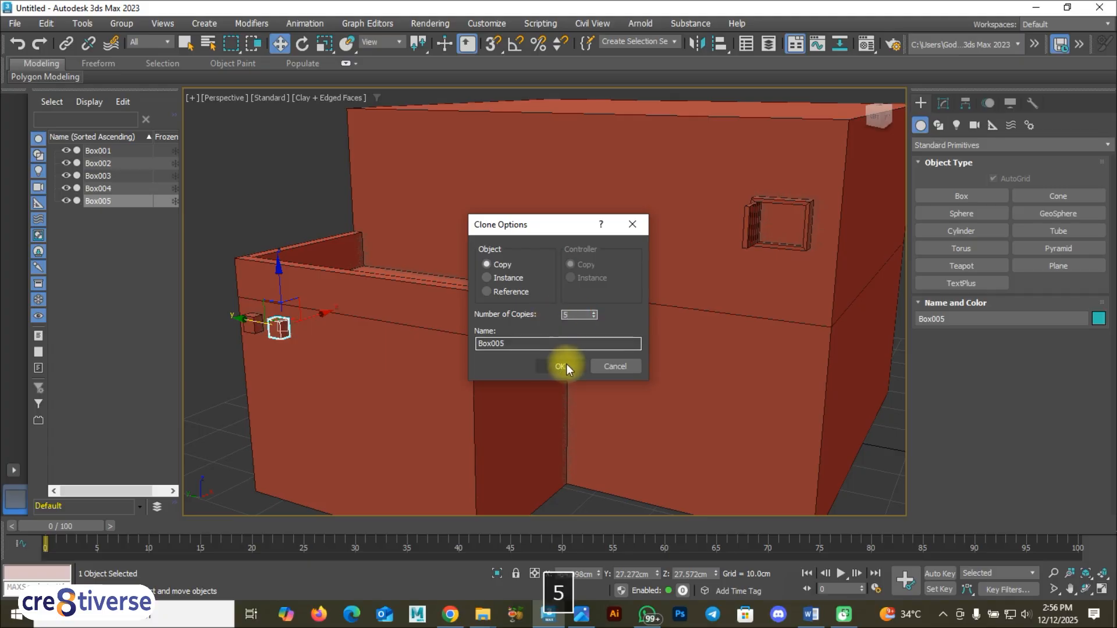
{"action": "left_click", "coordinate": [560, 366]}
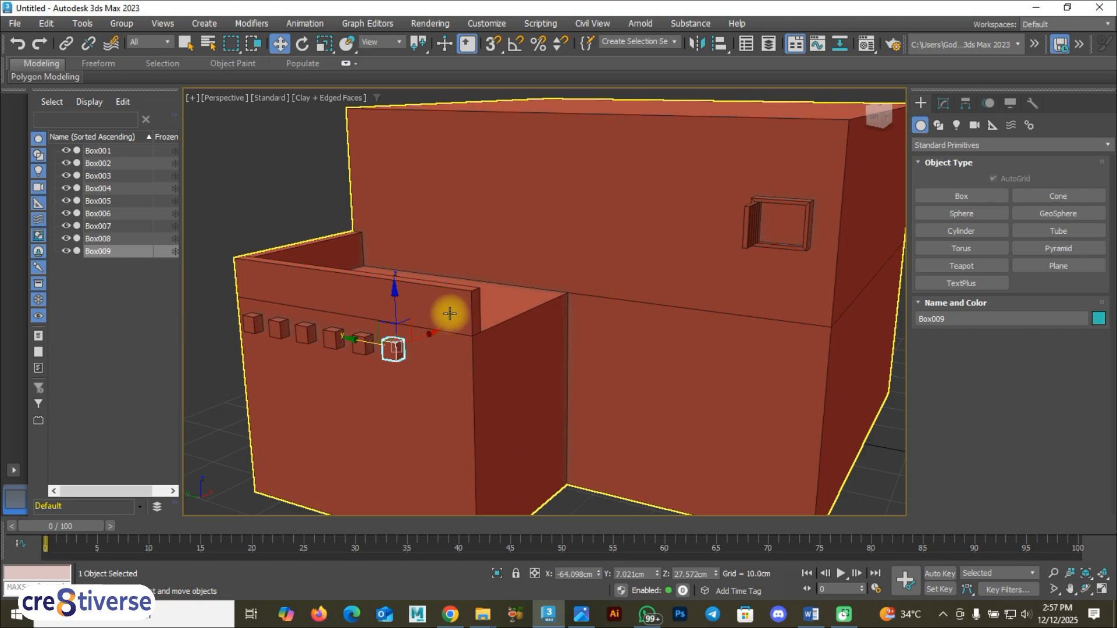
{"action": "key", "text": "ctrl+z"}
{"action": "key", "text": "ctrl+z"}
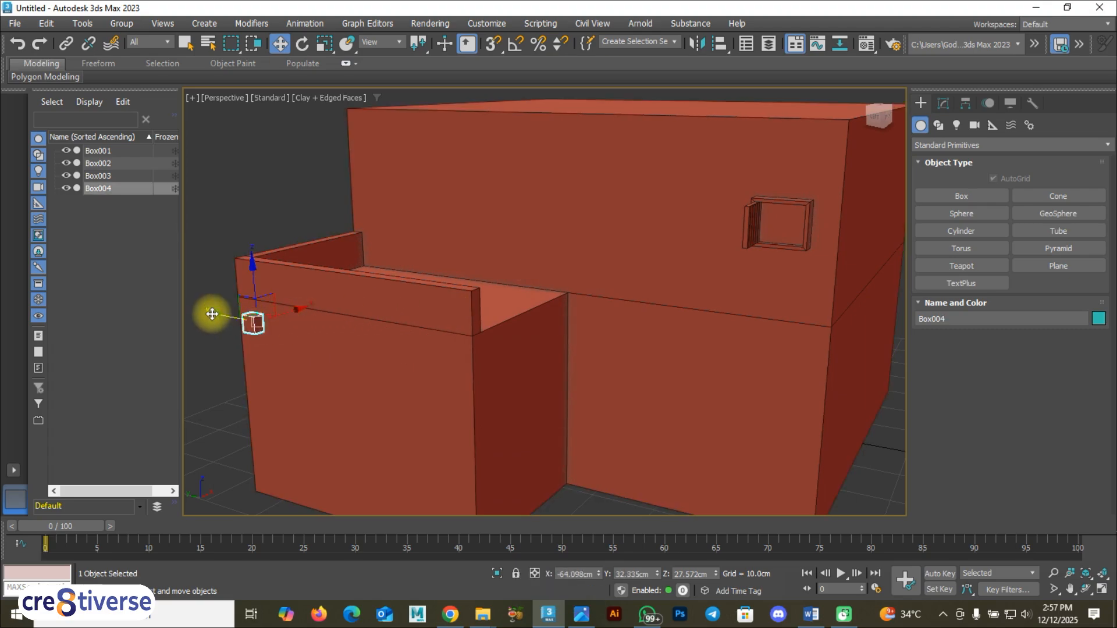
Try cloning the small block along Y across the extension's front wall as 8 copies, and delete the copy overhanging the corner
{"action": "left_click_drag", "start_coordinate": [212, 314], "coordinate": [232, 319], "text": "shift"}
{"action": "double_click", "coordinate": [579, 314]}
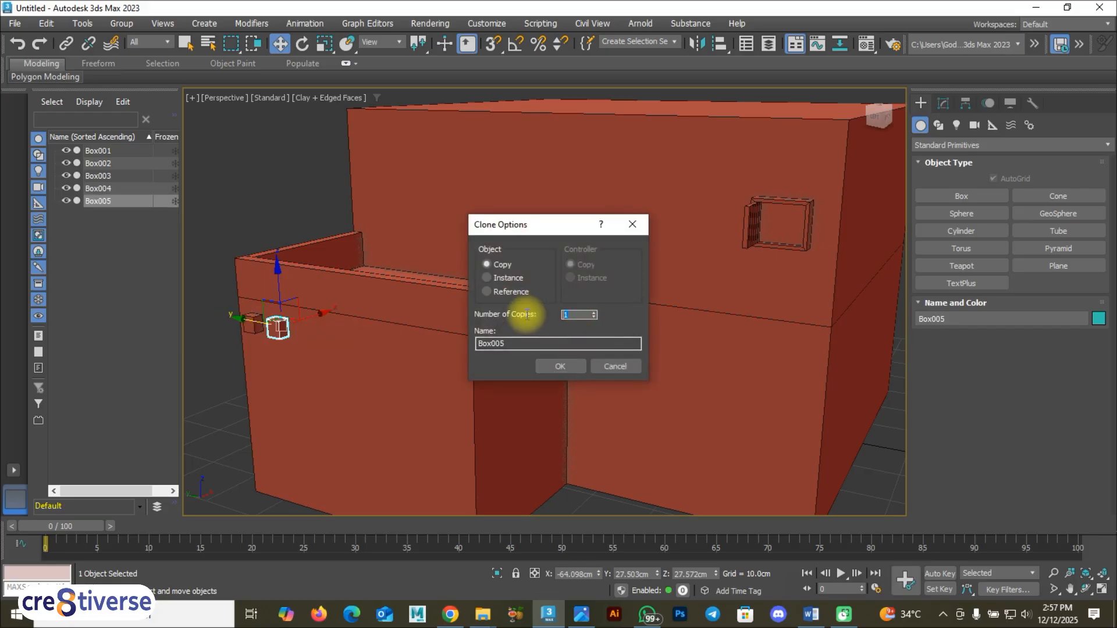
{"action": "type", "text": "8"}
{"action": "left_click", "coordinate": [559, 364]}
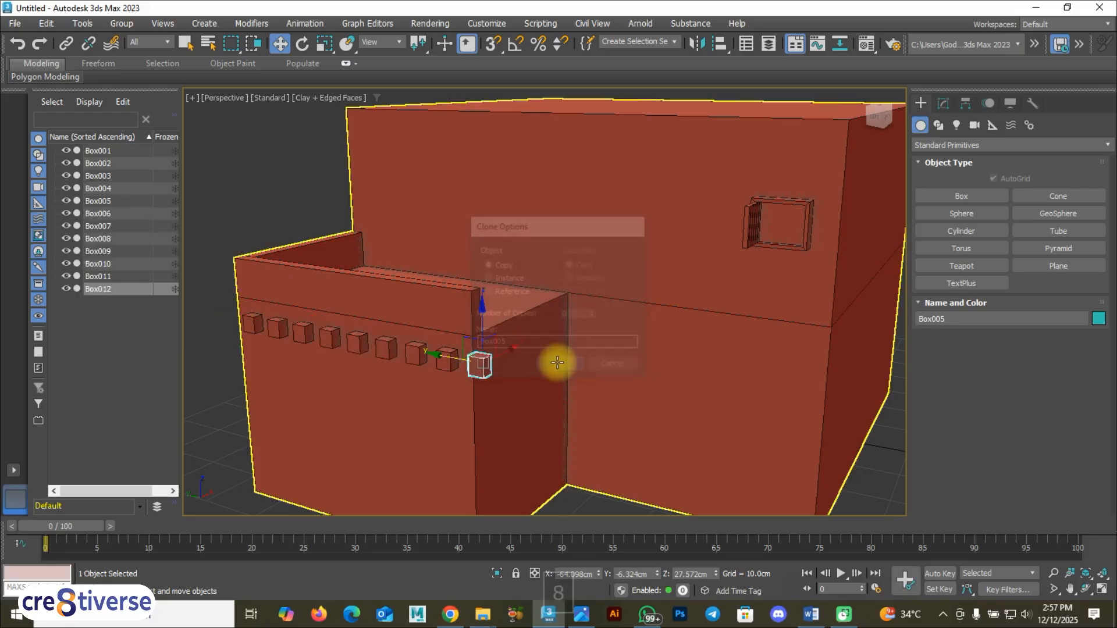
{"action": "left_click", "coordinate": [281, 182]}
{"action": "left_click", "coordinate": [477, 365]}
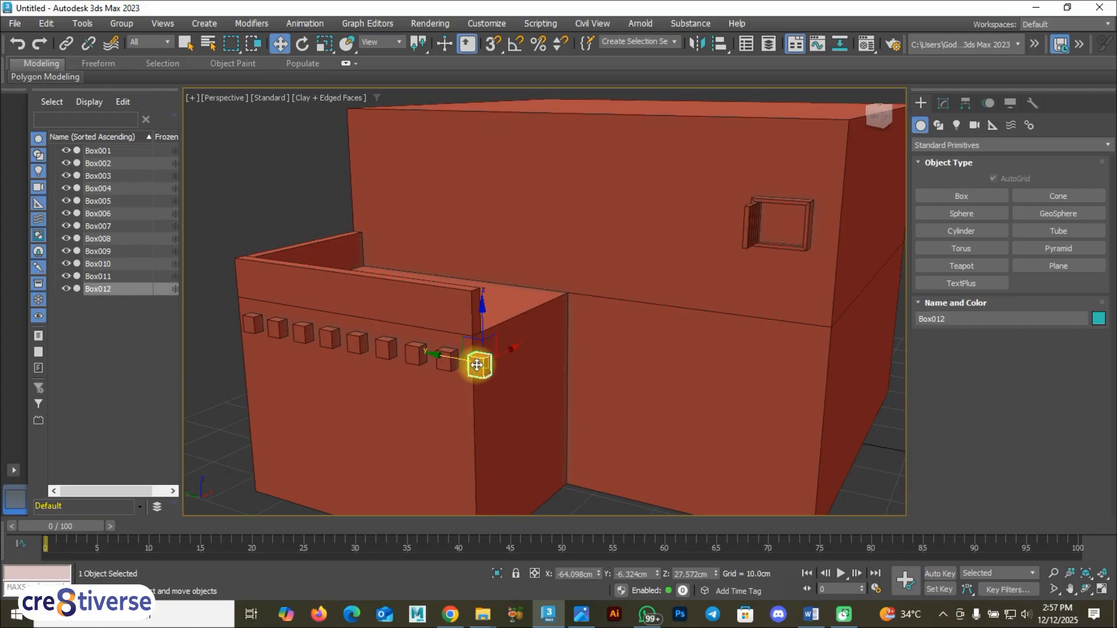
{"action": "key", "text": "Delete"}
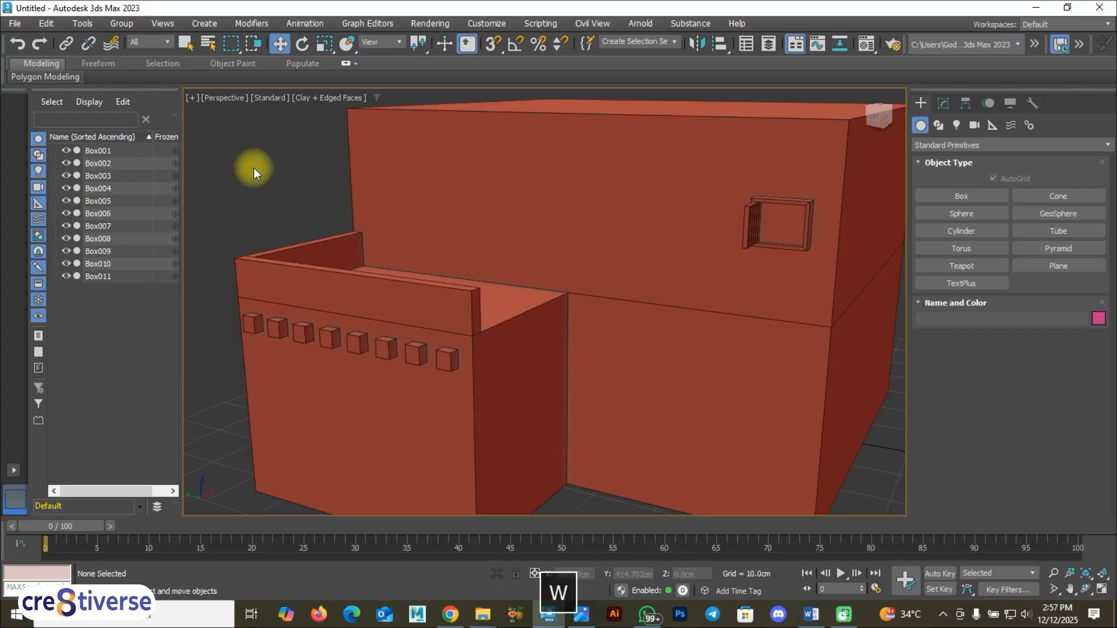
Undo the deletion of the overhanging block and the 8-copy cloning
{"action": "middle_click_drag", "start_coordinate": [305, 337], "coordinate": [290, 246], "text": "alt"}
{"action": "left_click", "coordinate": [250, 316]}
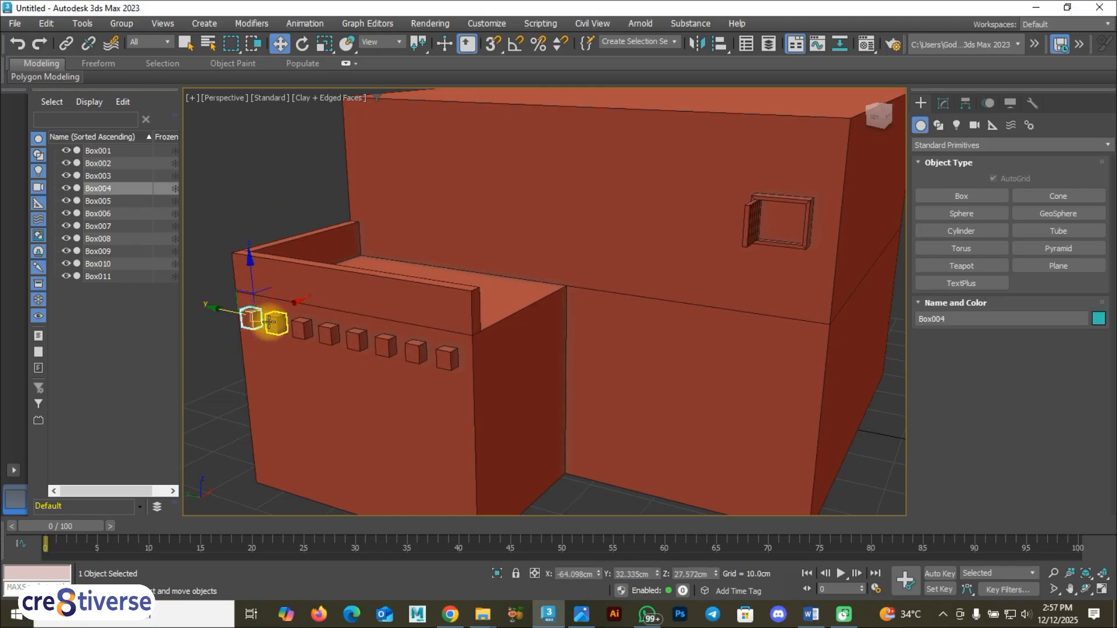
{"action": "key", "text": "ctrl+z"}
{"action": "key", "text": "ctrl+z"}
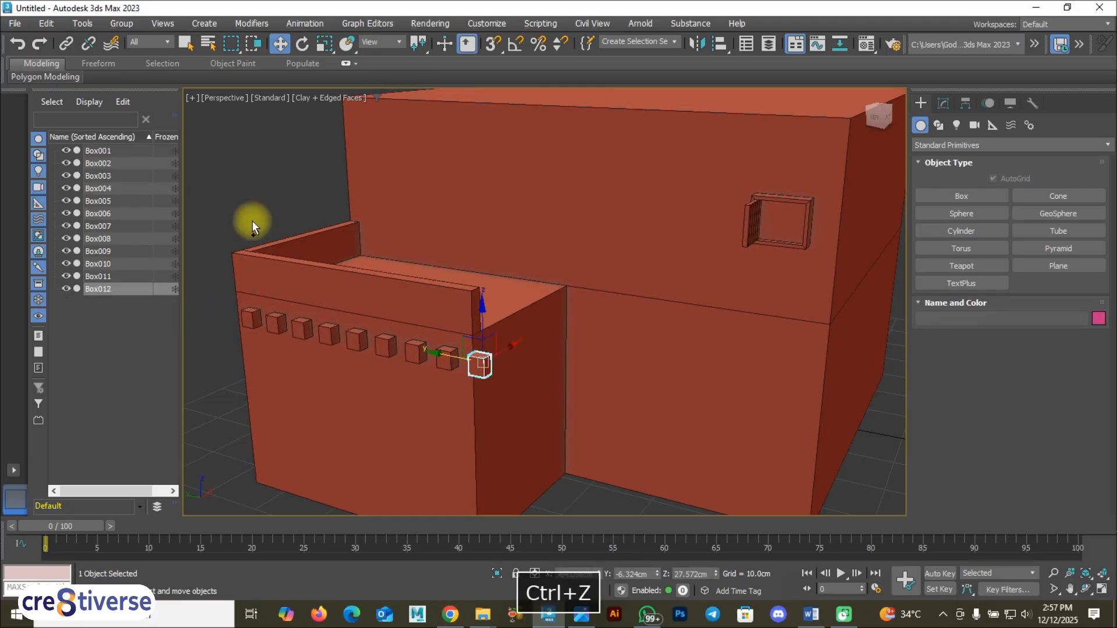
{"action": "key", "text": "ctrl+z"}
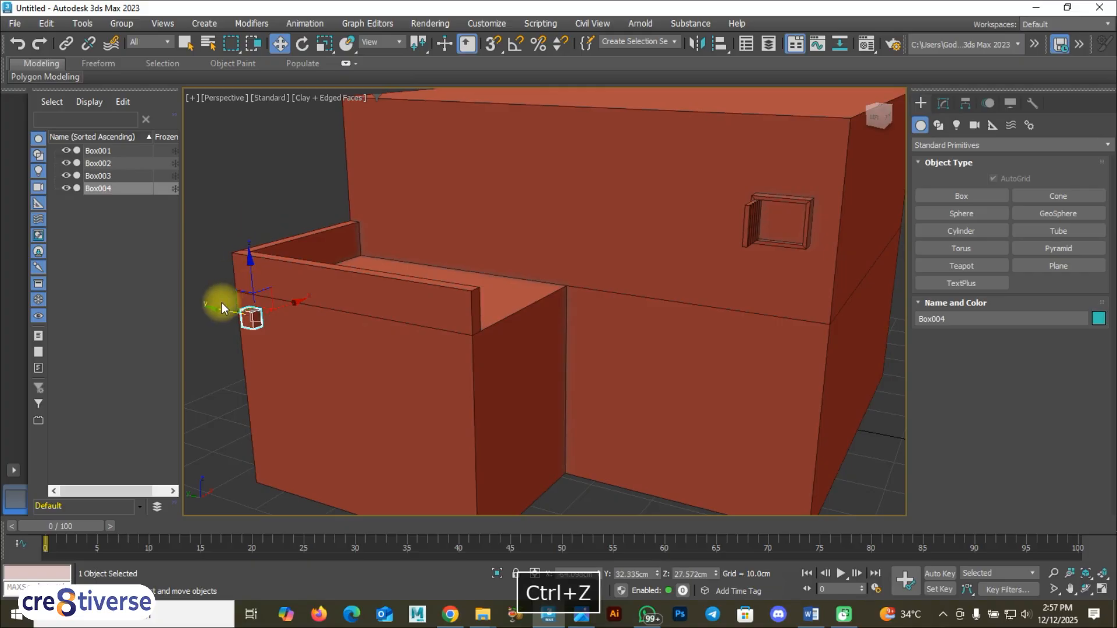
Clone the small block along Y as 7 instances about 5.2 cm apart, and delete the last one at the wall's inner corner
{"action": "left_click_drag", "start_coordinate": [213, 308], "coordinate": [239, 319], "text": "shift"}
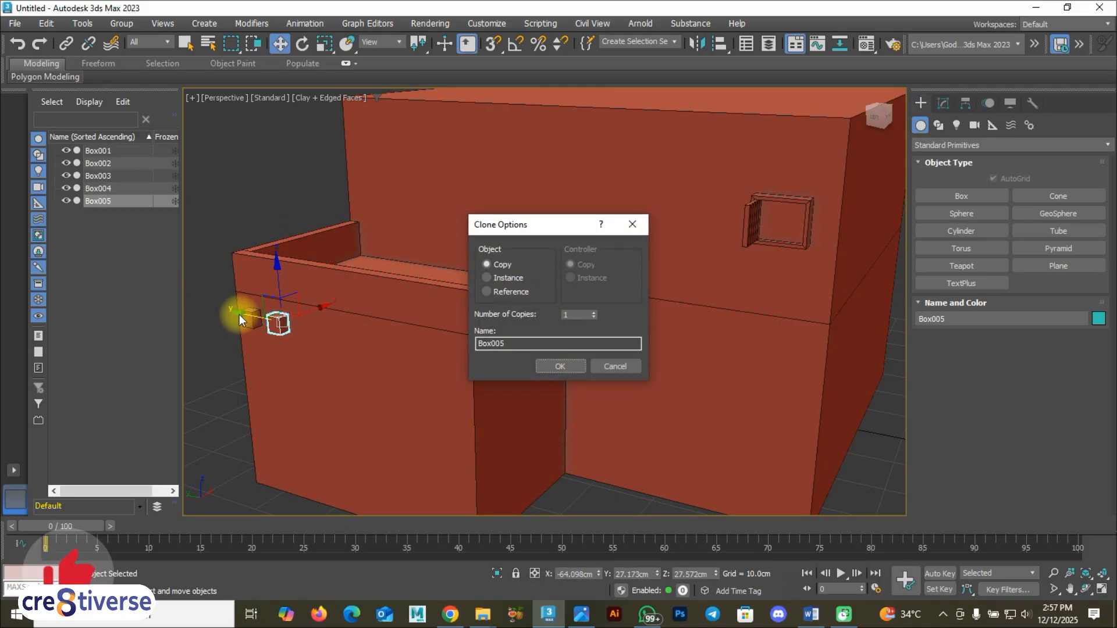
{"action": "left_click", "coordinate": [484, 279]}
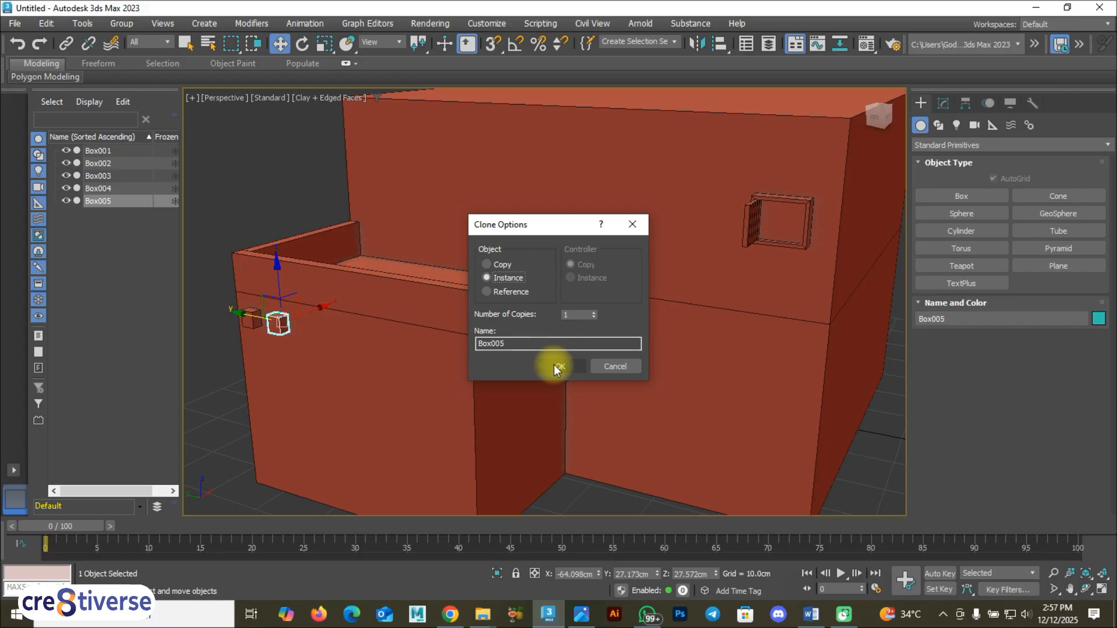
{"action": "double_click", "coordinate": [574, 315]}
{"action": "type", "text": "6"}
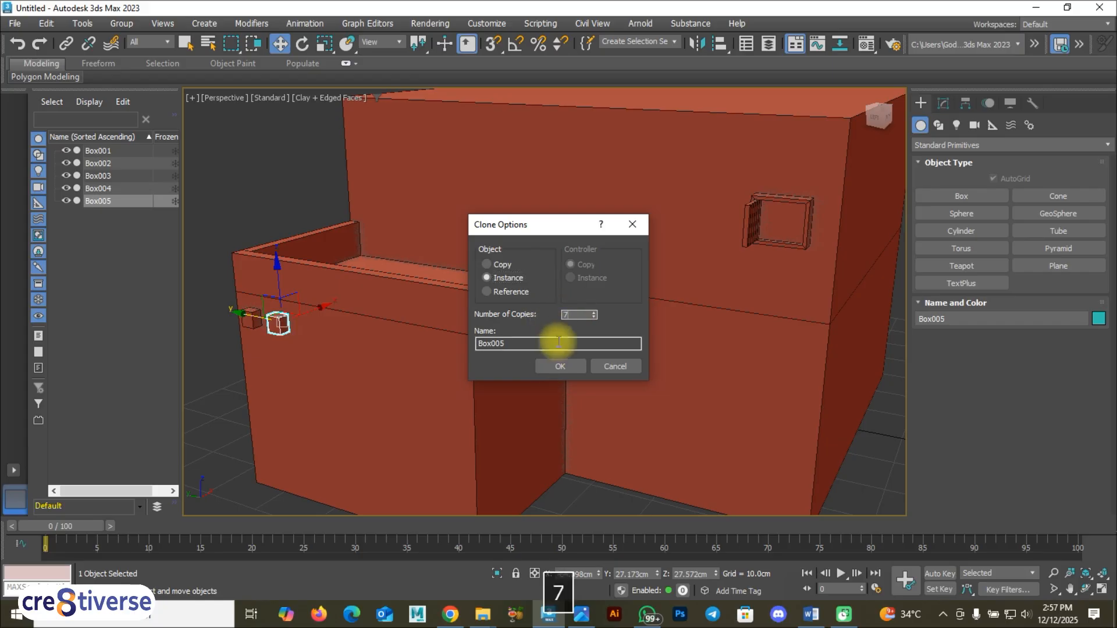
{"action": "left_click", "coordinate": [561, 366]}
{"action": "middle_click_drag", "start_coordinate": [405, 299], "coordinate": [405, 339], "text": "alt"}
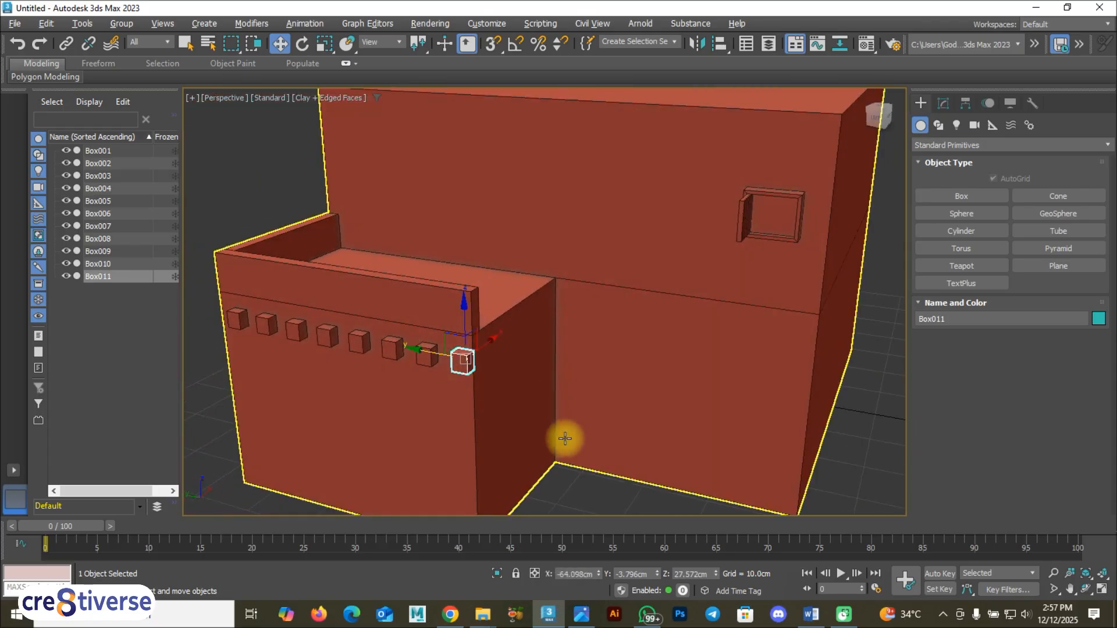
{"action": "left_click", "coordinate": [550, 422]}
{"action": "left_click", "coordinate": [464, 363]}
{"action": "key", "text": "Delete"}
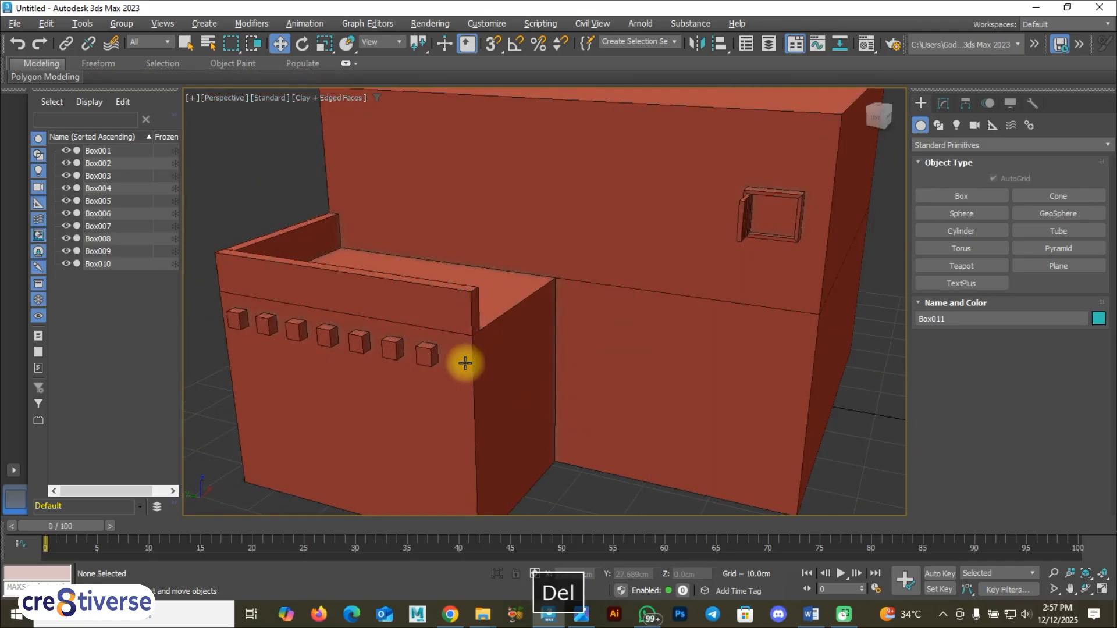
{"action": "left_click", "coordinate": [243, 316]}
{"action": "left_click", "coordinate": [266, 325]}
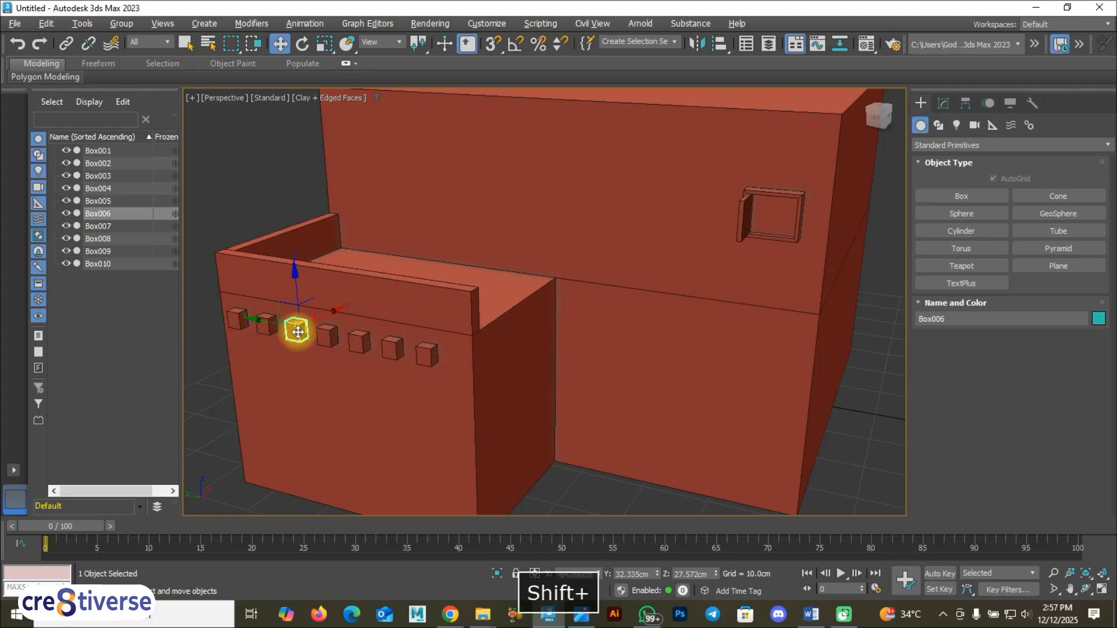
{"action": "left_click", "coordinate": [237, 318]}
{"action": "left_click", "coordinate": [265, 324], "text": "ctrl"}
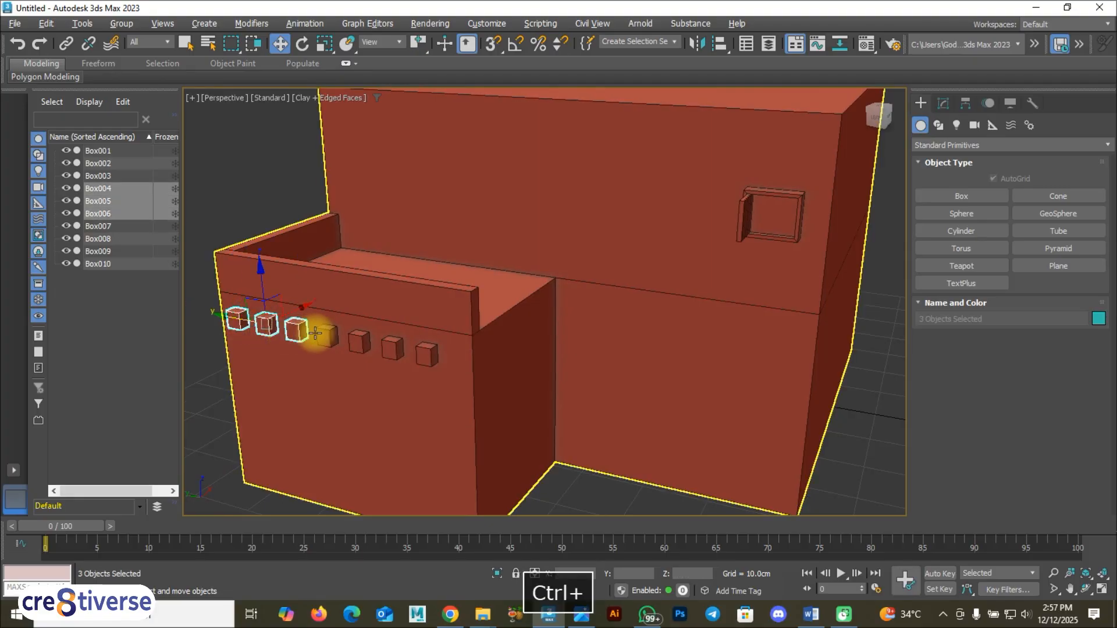
{"action": "left_click", "coordinate": [313, 333], "text": "ctrl"}
{"action": "left_click", "coordinate": [212, 343]}
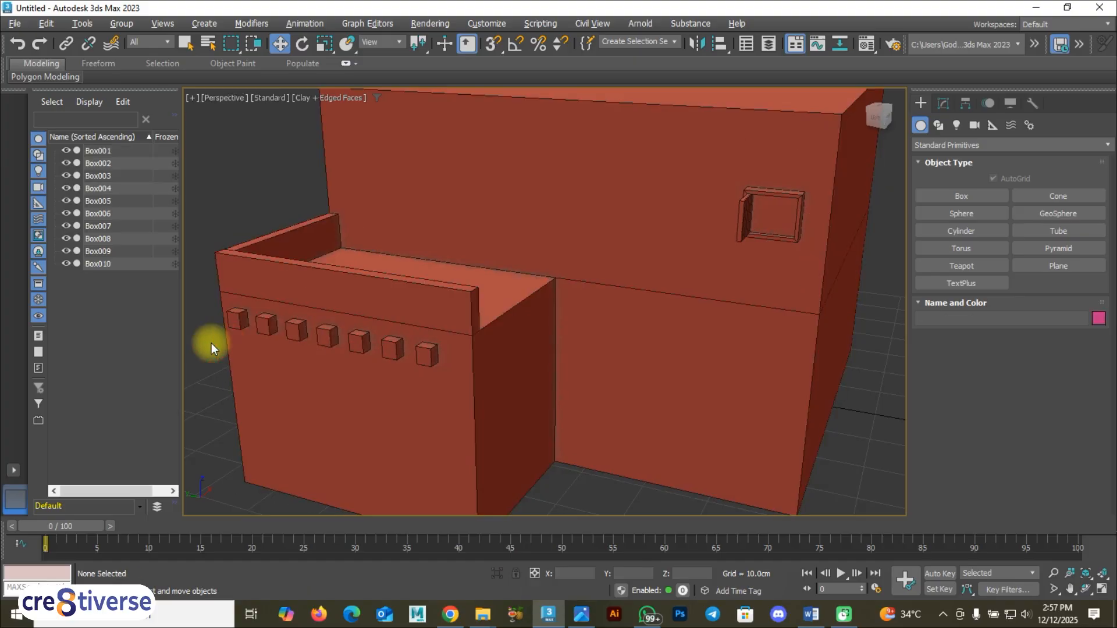
Select all seven small blocks on the extension's front wall and shift them slightly along Y to centre the row
{"action": "left_click", "coordinate": [235, 314]}
{"action": "left_click", "coordinate": [267, 324], "text": "ctrl"}
{"action": "left_click", "coordinate": [297, 330], "text": "ctrl"}
{"action": "left_click", "coordinate": [326, 336], "text": "ctrl"}
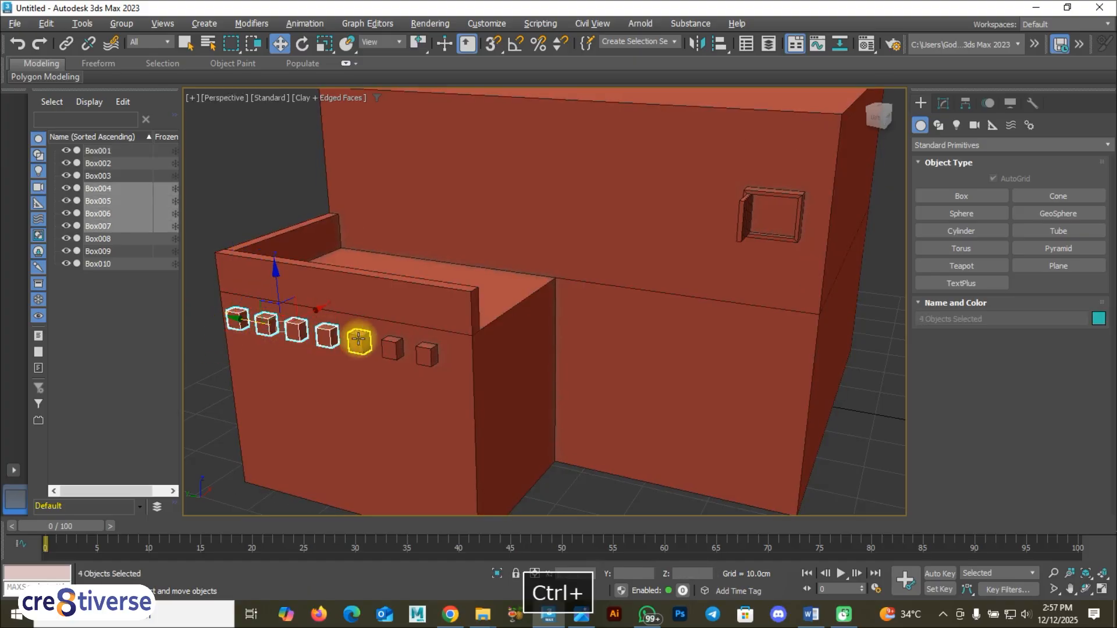
{"action": "left_click", "coordinate": [359, 339], "text": "ctrl"}
{"action": "left_click", "coordinate": [392, 347], "text": "ctrl"}
{"action": "left_click", "coordinate": [427, 354], "text": "ctrl"}
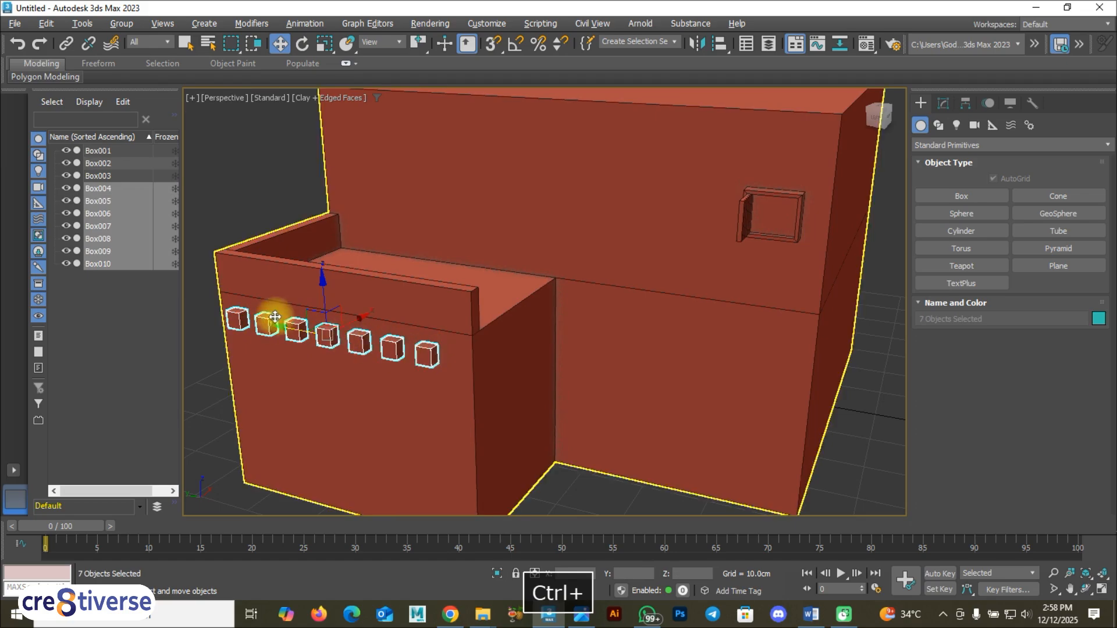
{"action": "left_click_drag", "start_coordinate": [277, 320], "coordinate": [289, 331]}
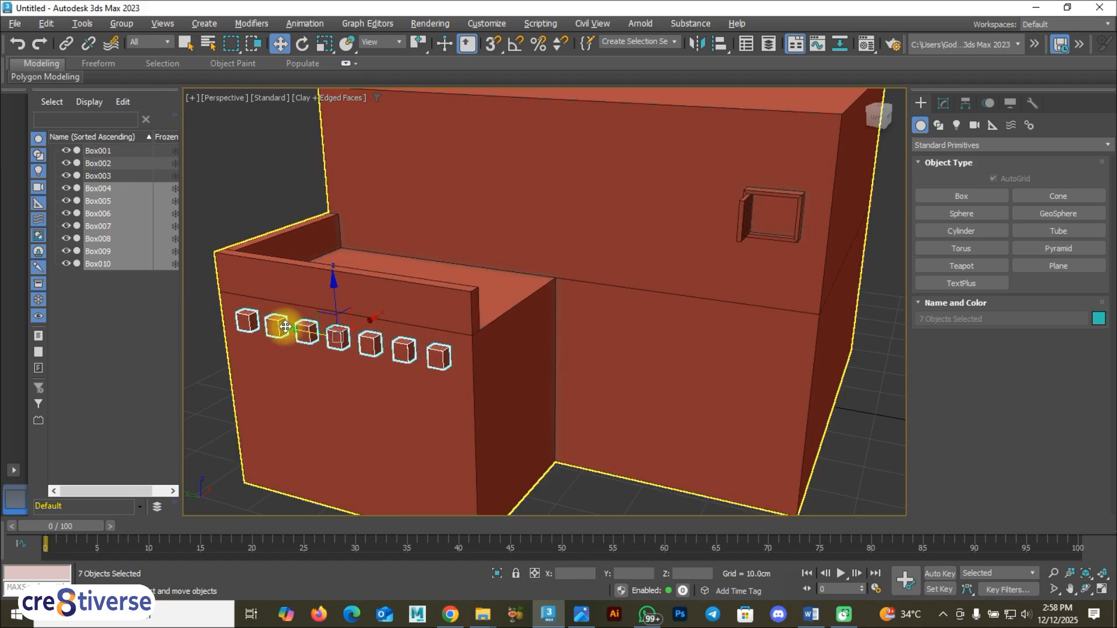
Clone the row of seven blocks along Y toward the main wall as 1 instance, and check the matching row in the reference image
{"action": "left_click_drag", "start_coordinate": [289, 331], "coordinate": [606, 342], "text": "shift"}
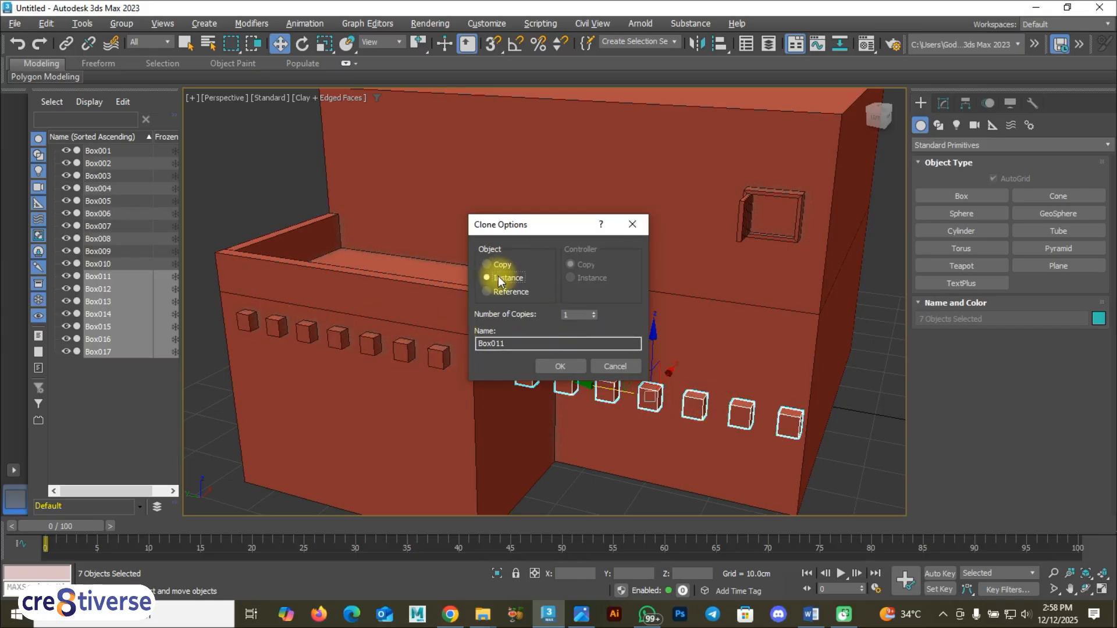
{"action": "left_click", "coordinate": [565, 367]}
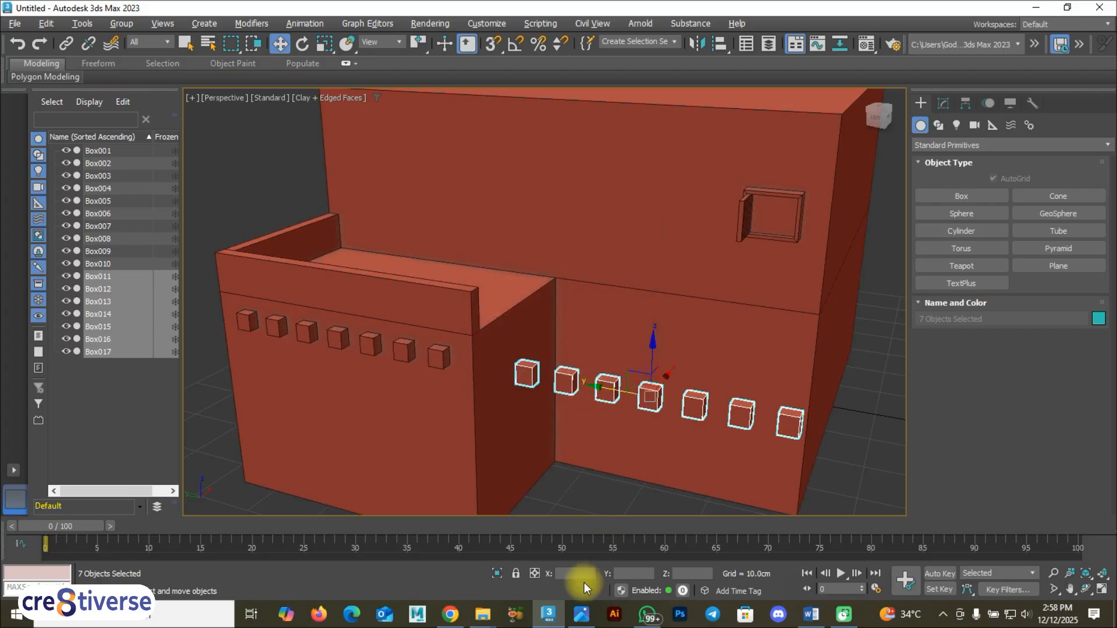
{"action": "left_click", "coordinate": [580, 616]}
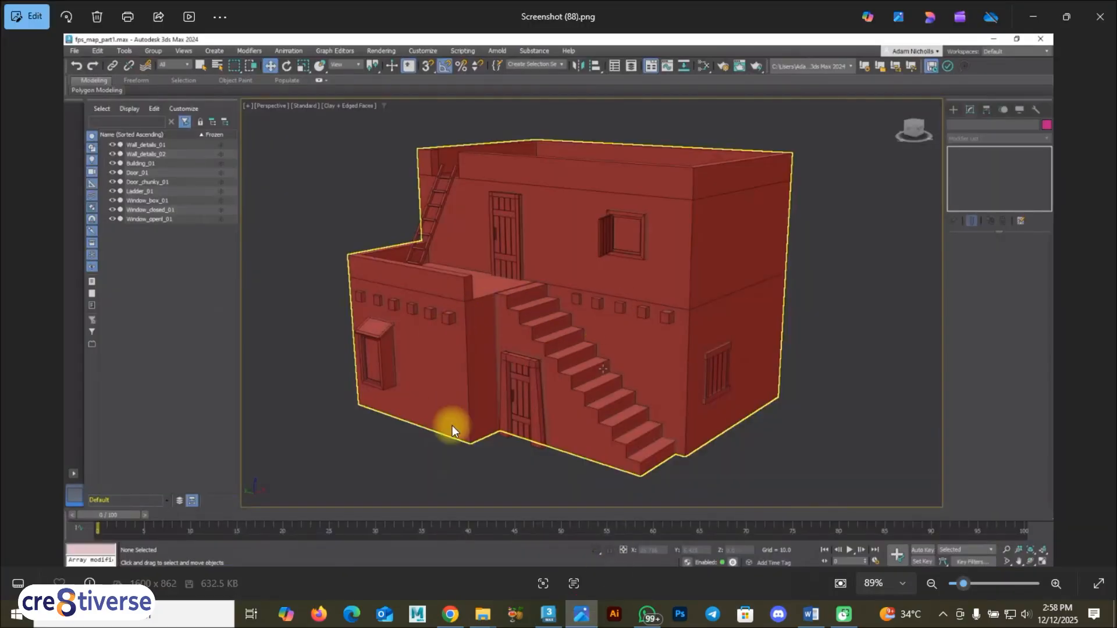
{"action": "left_click", "coordinate": [562, 620]}
Move the cloned row about 10.6 cm along X toward the main front wall in the Front view
{"action": "middle_click_drag", "start_coordinate": [611, 444], "coordinate": [649, 334], "text": "alt"}
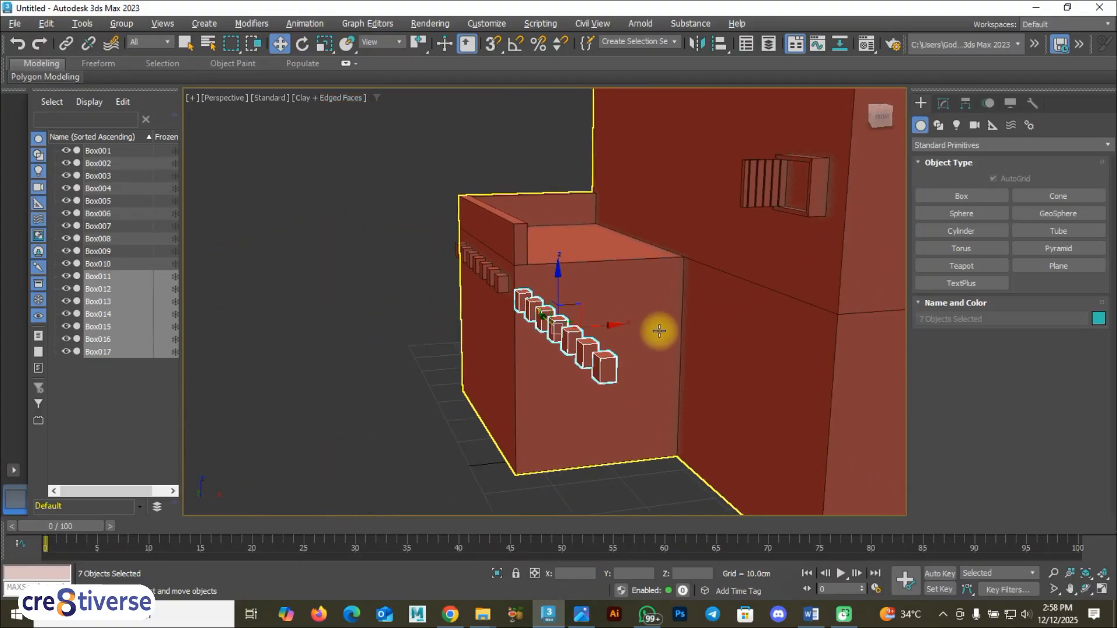
{"action": "key", "text": "alt+w"}
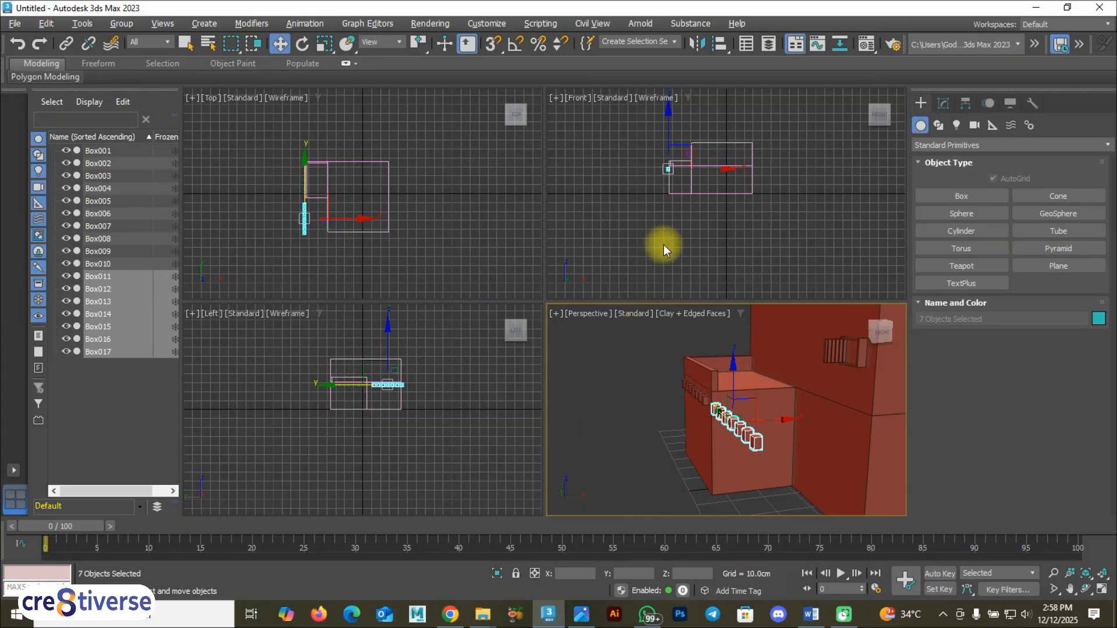
{"action": "middle_click", "coordinate": [678, 222]}
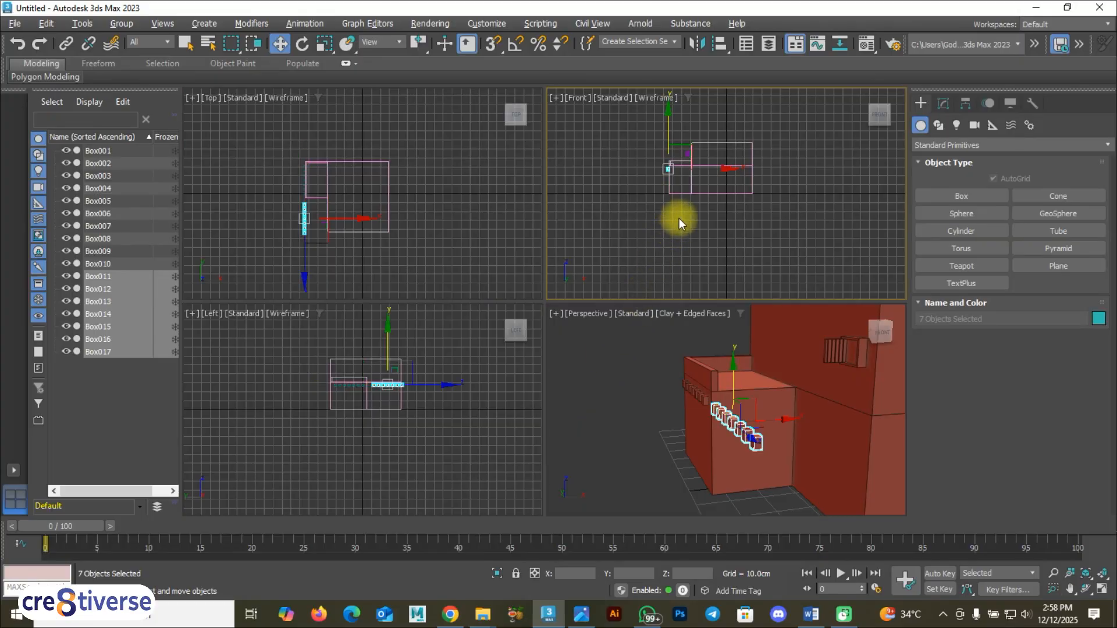
{"action": "scroll", "coordinate": [687, 183], "scroll_direction": "up", "scroll_amount": 6}
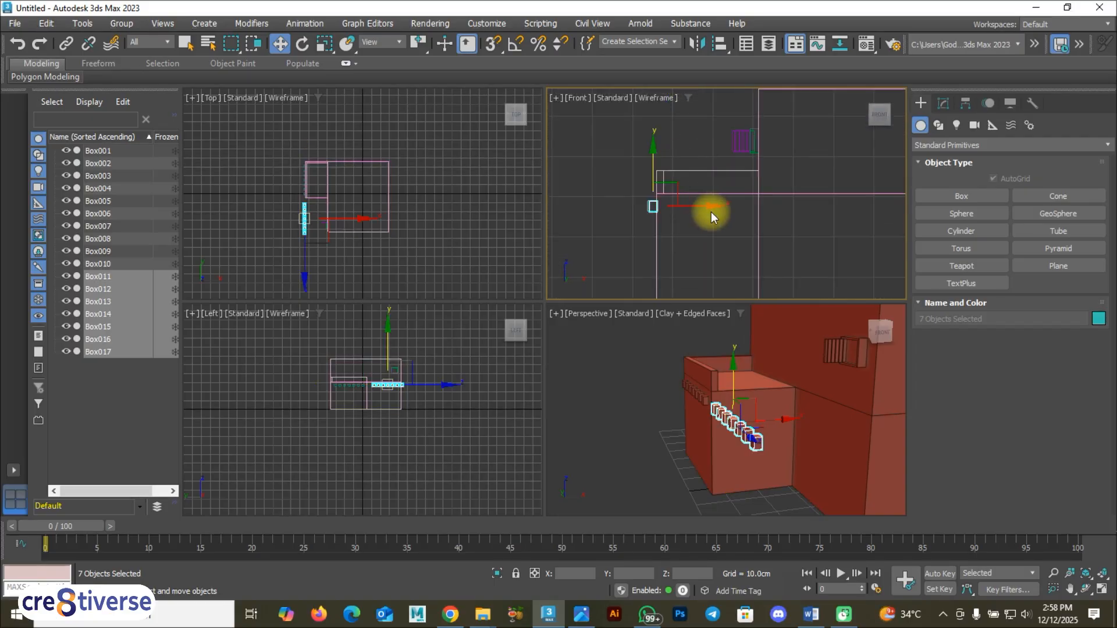
{"action": "left_click_drag", "start_coordinate": [712, 206], "coordinate": [750, 204]}
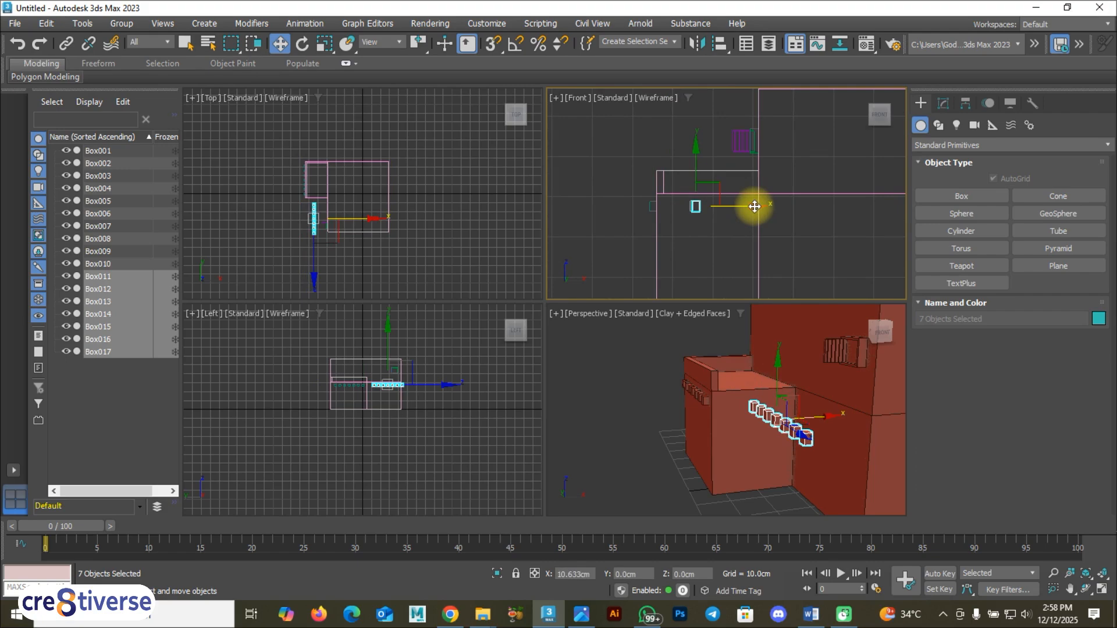
Move the cloned row onto the main front wall with Edge/Segment snapping, and nudge it slightly outward along X with snapping off
{"action": "left_click", "coordinate": [496, 47]}
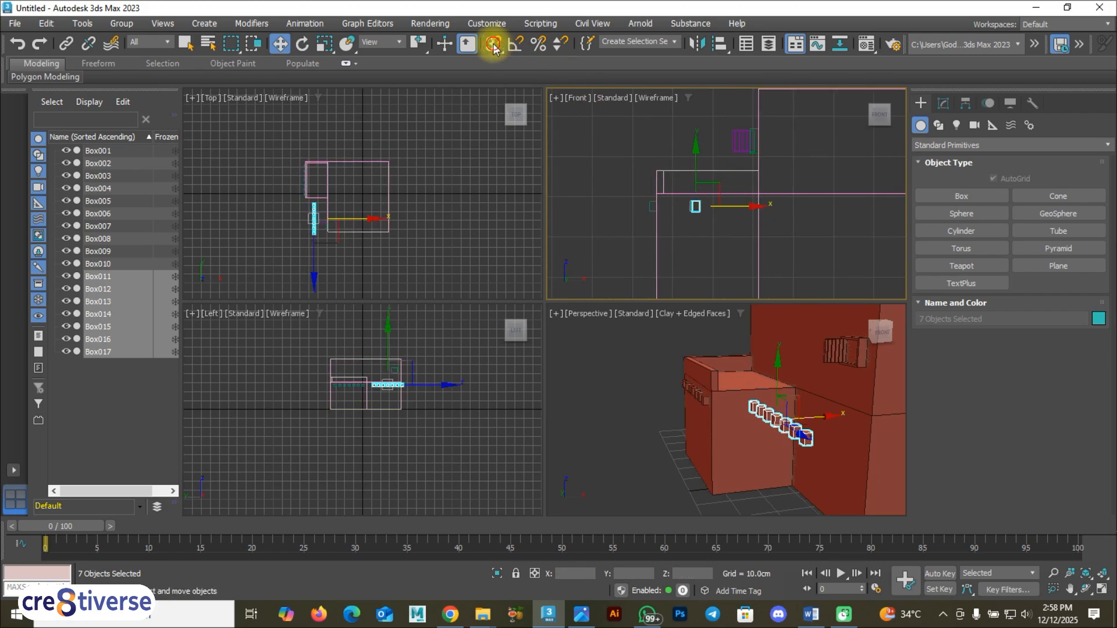
{"action": "right_click", "coordinate": [493, 46]}
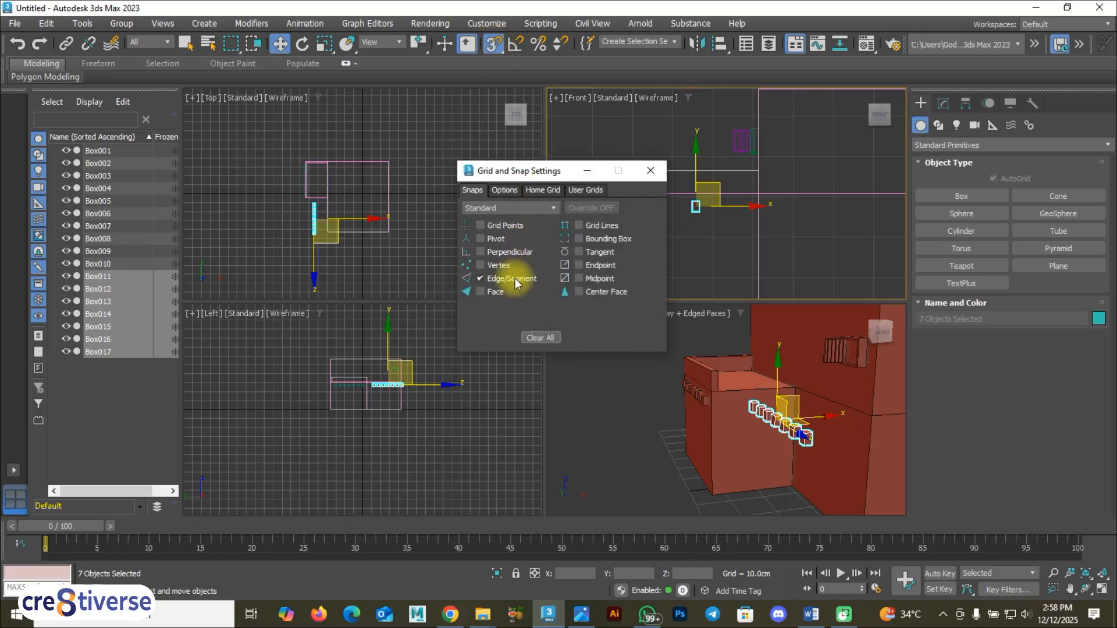
{"action": "left_click", "coordinate": [650, 171]}
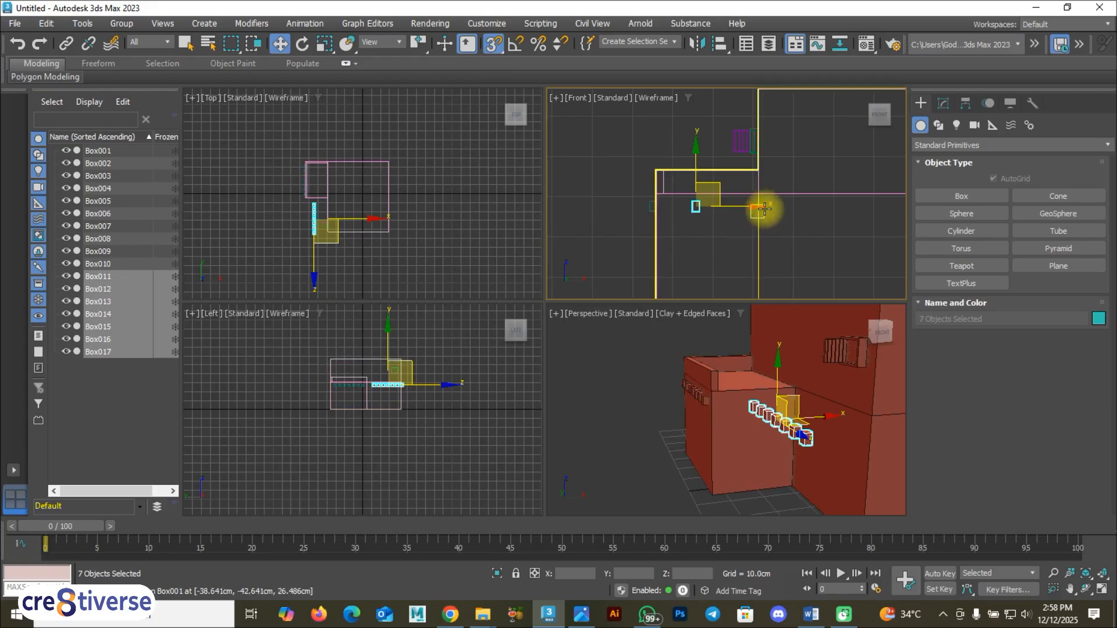
{"action": "left_click_drag", "start_coordinate": [751, 206], "coordinate": [769, 209]}
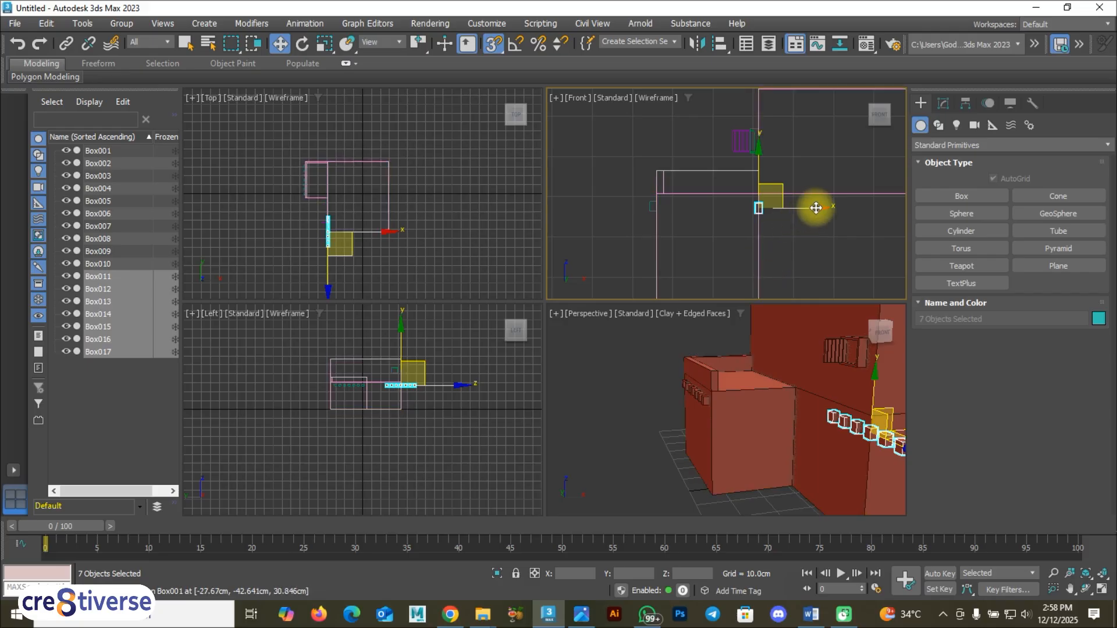
{"action": "left_click_drag", "start_coordinate": [815, 208], "coordinate": [741, 202]}
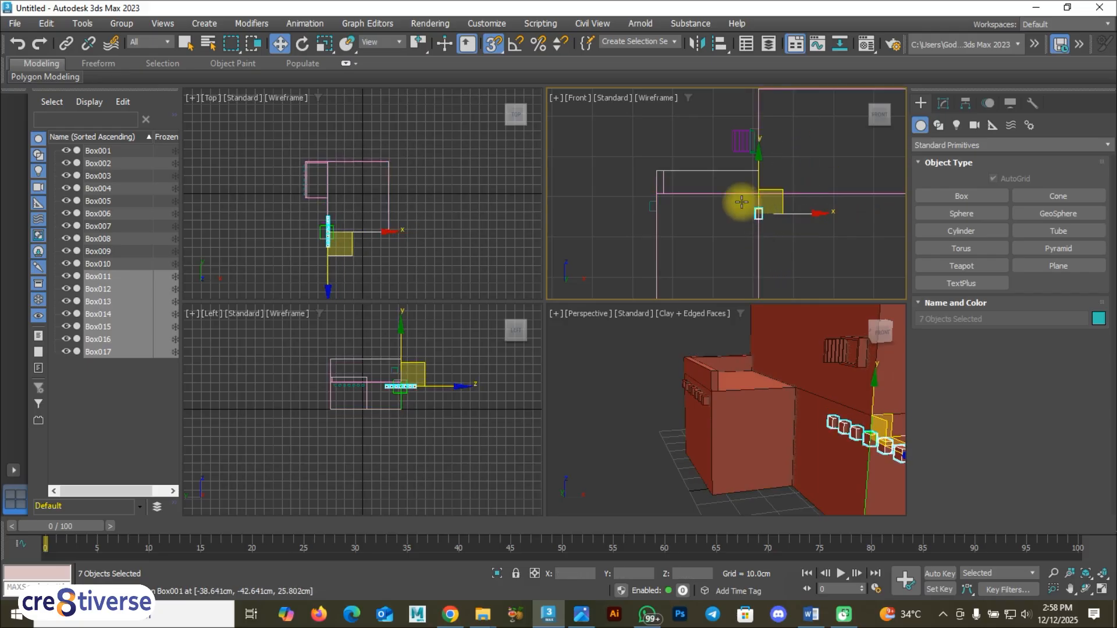
{"action": "left_click", "coordinate": [495, 44]}
{"action": "left_click_drag", "start_coordinate": [818, 213], "coordinate": [813, 213]}
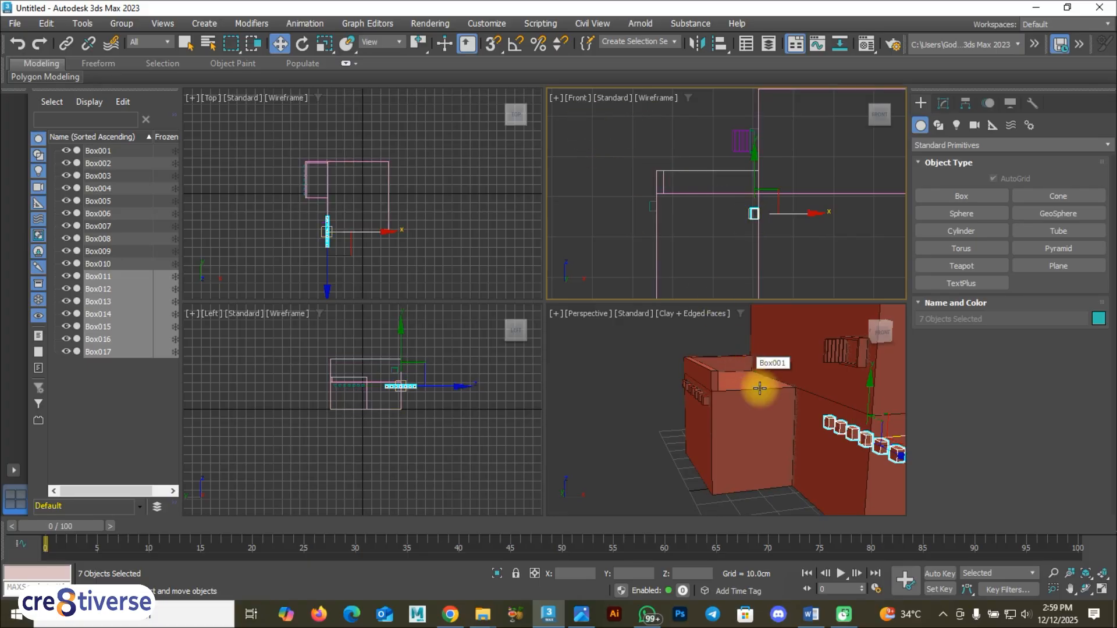
Move the cloned row about 17.2 cm along Y in the maximized Perspective view to fit it on the main front wall, and deselect it
{"action": "middle_click", "coordinate": [736, 378]}
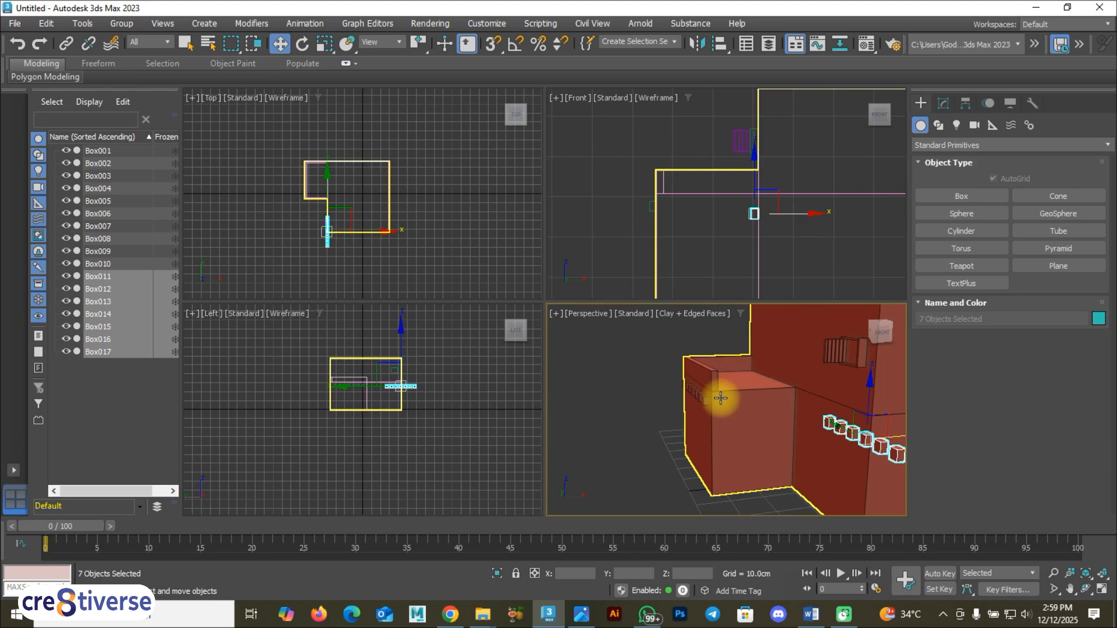
{"action": "scroll", "coordinate": [790, 422], "scroll_direction": "down", "scroll_amount": 5}
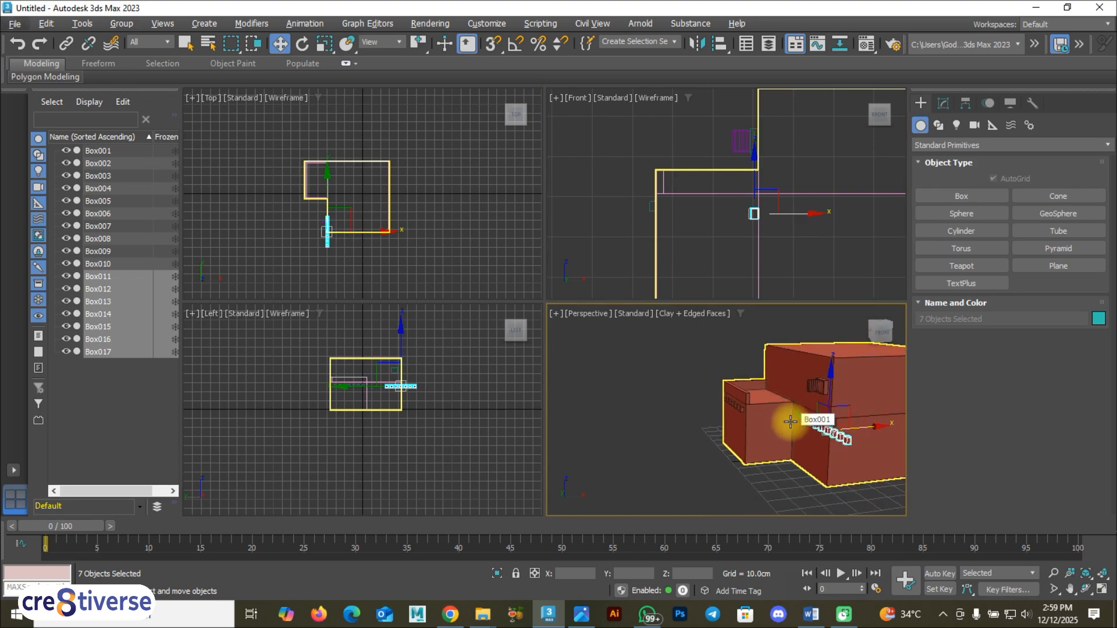
{"action": "key", "text": "alt+w"}
{"action": "right_click", "coordinate": [684, 400]}
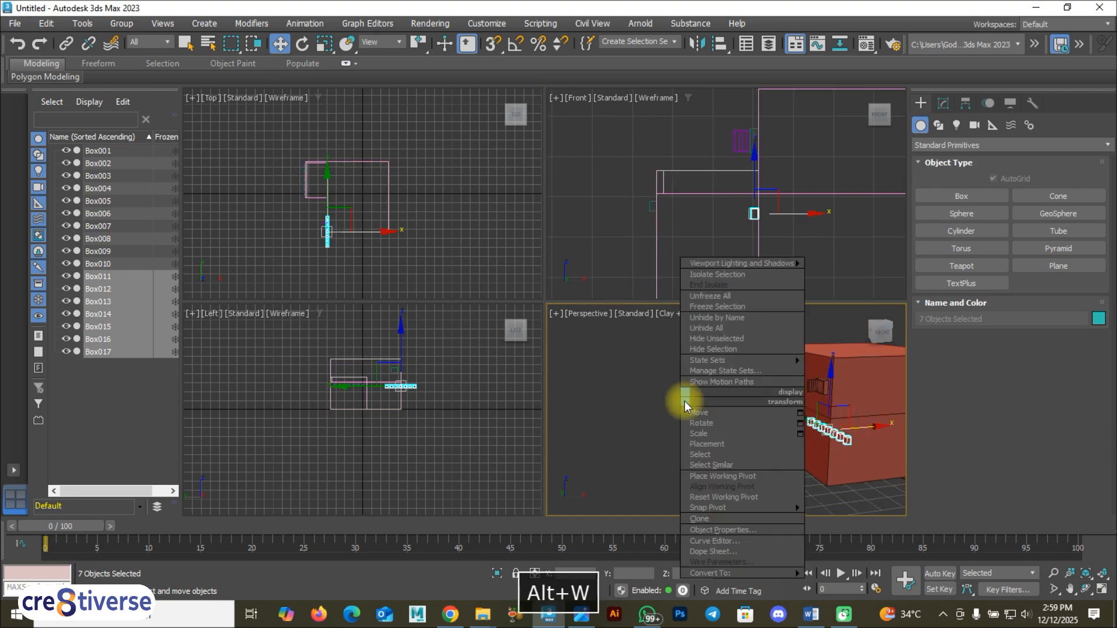
{"action": "left_click", "coordinate": [631, 406]}
{"action": "key", "text": "alt+w"}
{"action": "middle_click_drag", "start_coordinate": [631, 407], "coordinate": [687, 423], "text": "alt"}
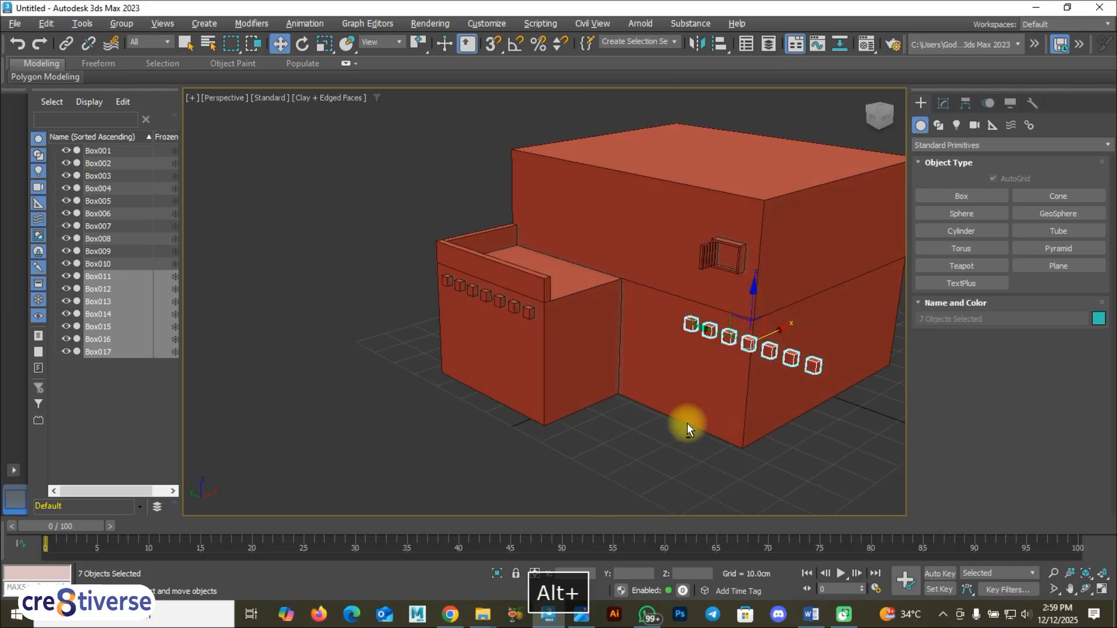
{"action": "middle_click_drag", "start_coordinate": [733, 372], "coordinate": [709, 367], "text": "alt"}
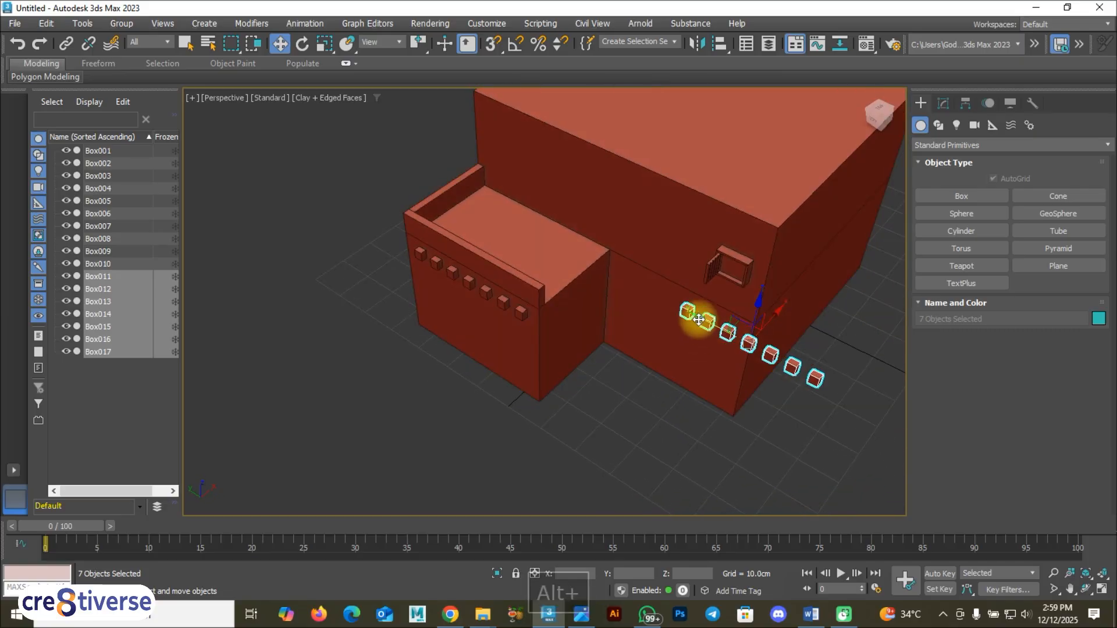
{"action": "left_click_drag", "start_coordinate": [694, 317], "coordinate": [651, 293]}
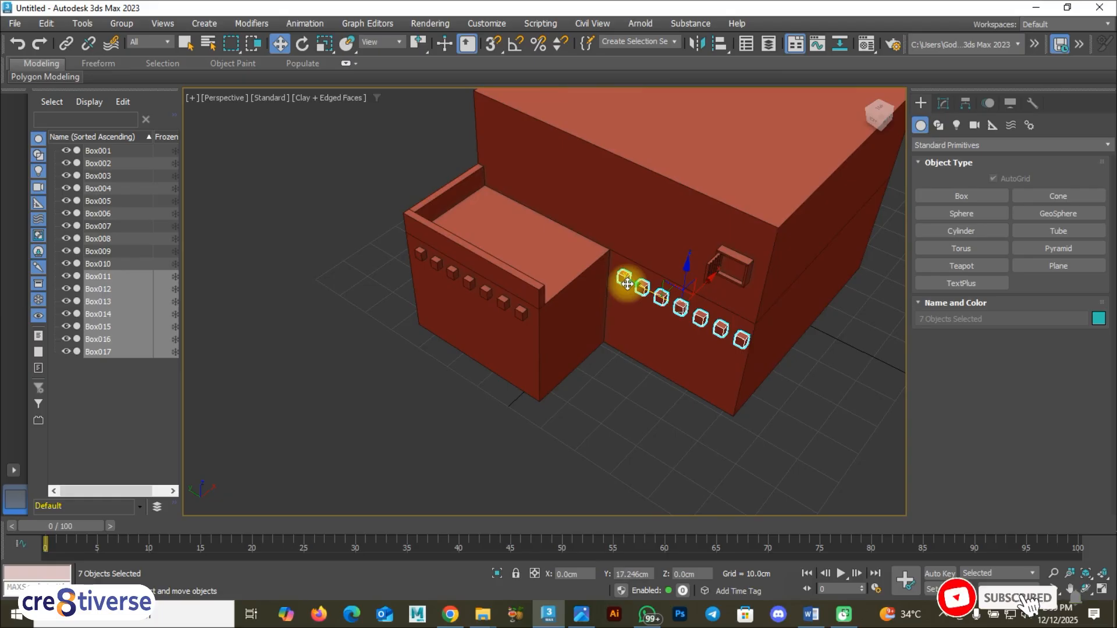
{"action": "middle_click_drag", "start_coordinate": [650, 293], "coordinate": [617, 289], "text": "alt"}
{"action": "left_click", "coordinate": [628, 423]}
Compare both rows of wall blocks with the reference image, and return to the model
{"action": "middle_click_drag", "start_coordinate": [636, 407], "coordinate": [656, 392], "text": "alt"}
{"action": "left_click", "coordinate": [581, 614]}
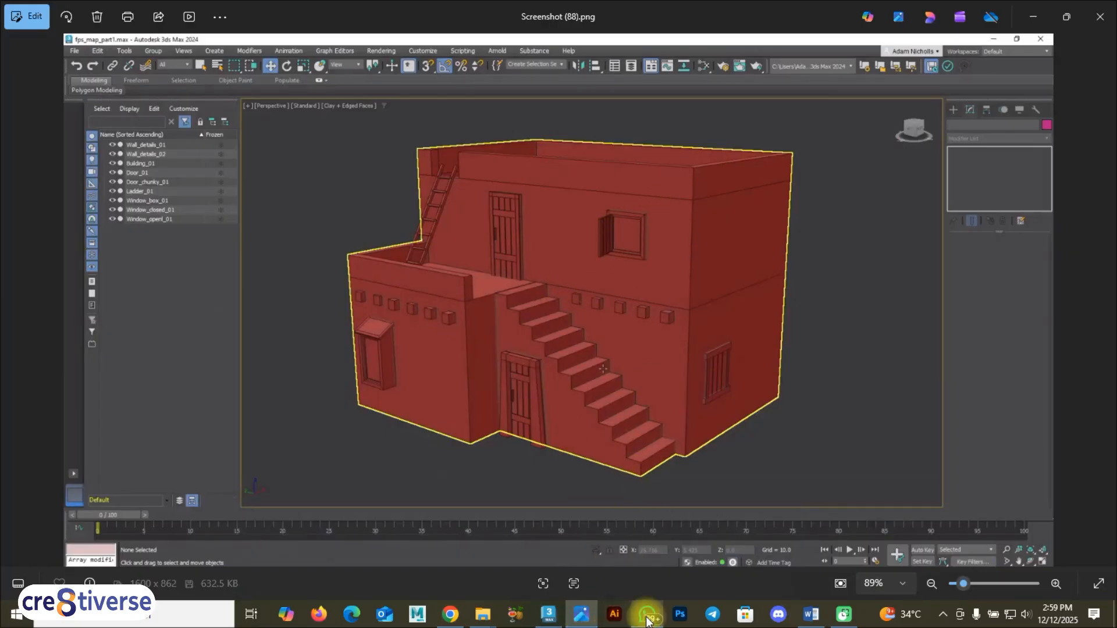
{"action": "left_click", "coordinate": [547, 614]}
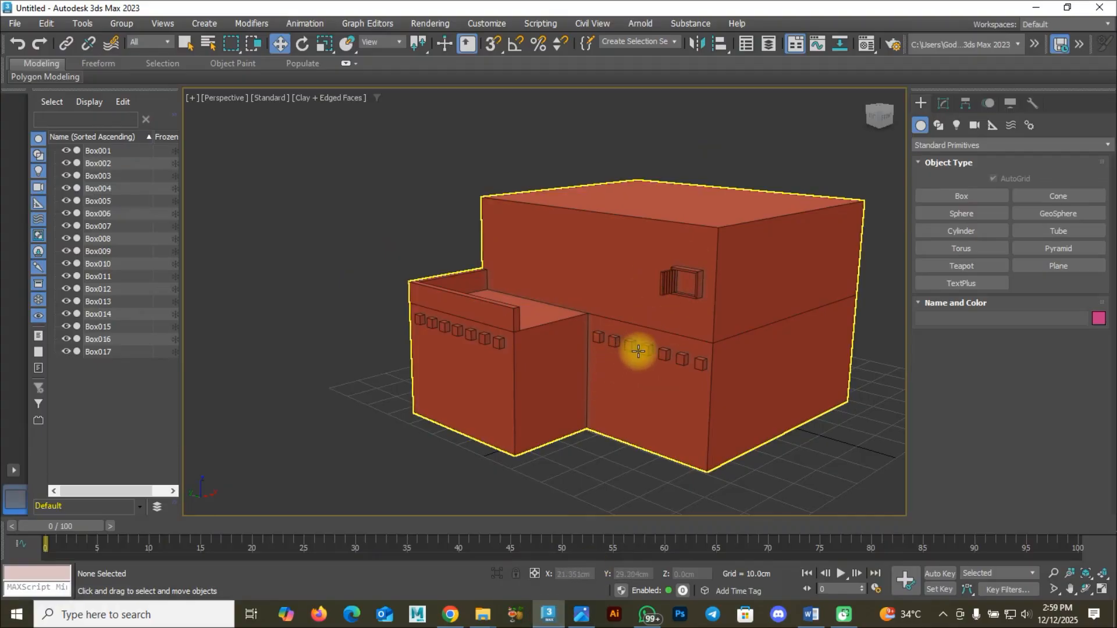